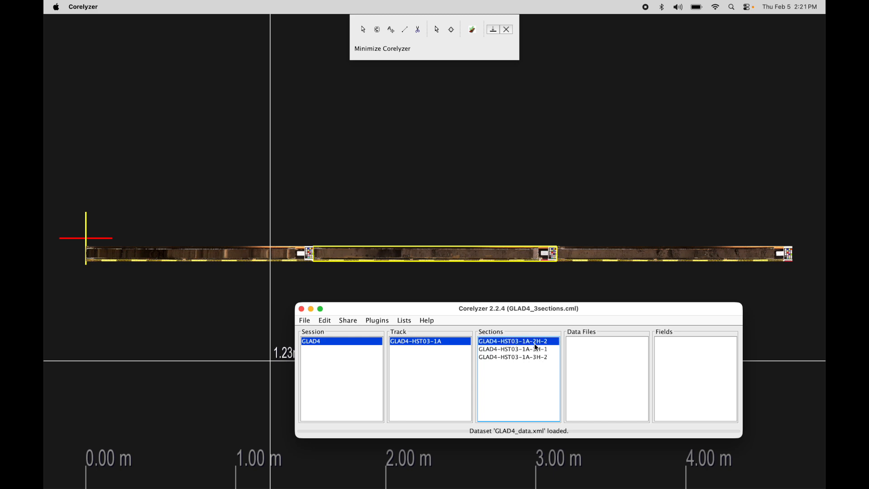
Switch to the GLAD4_3sections workbook in Excel and examine its header row and the data rows of the core sections
key("super+Tab")
key("super+Tab")
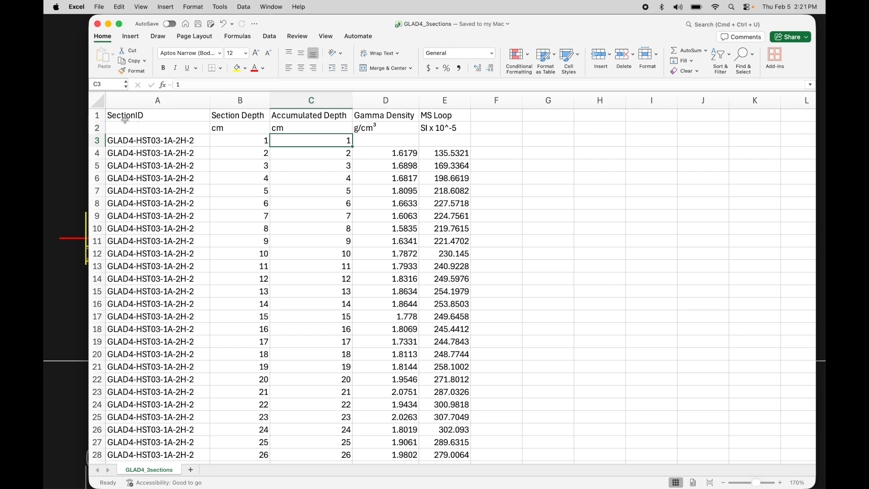
left_click(97, 127)
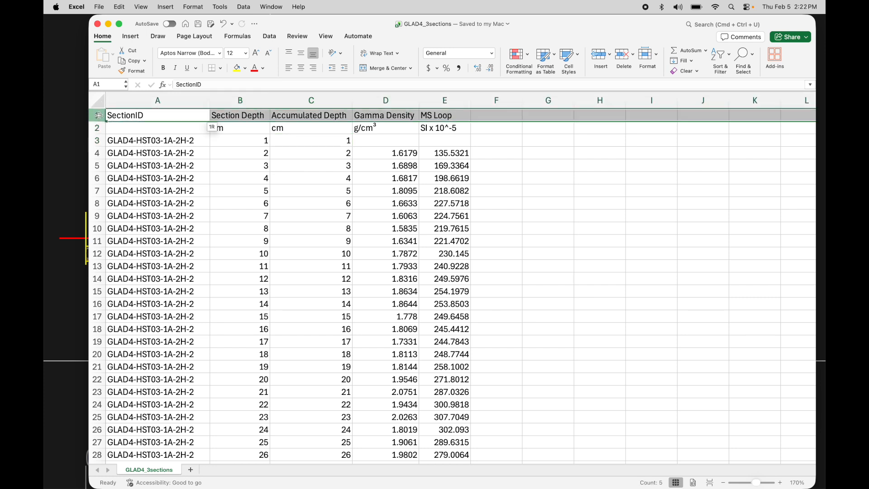
left_click(97, 140)
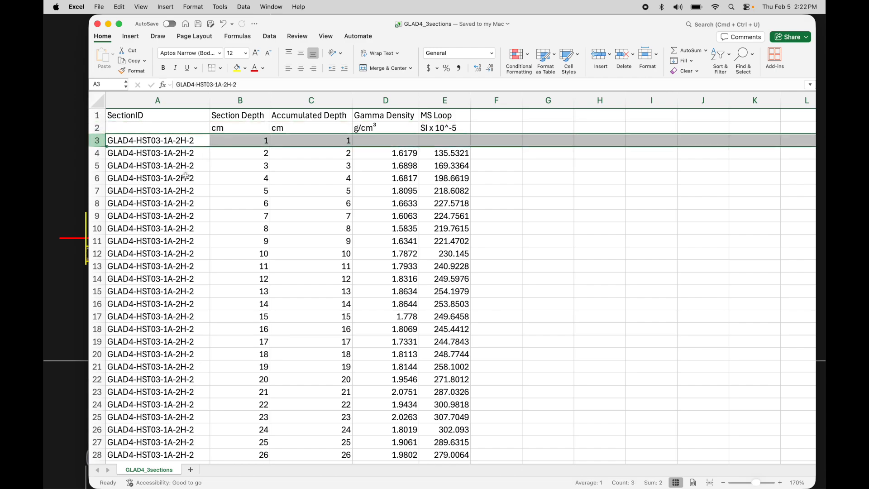
scroll(193, 184, "down", 20)
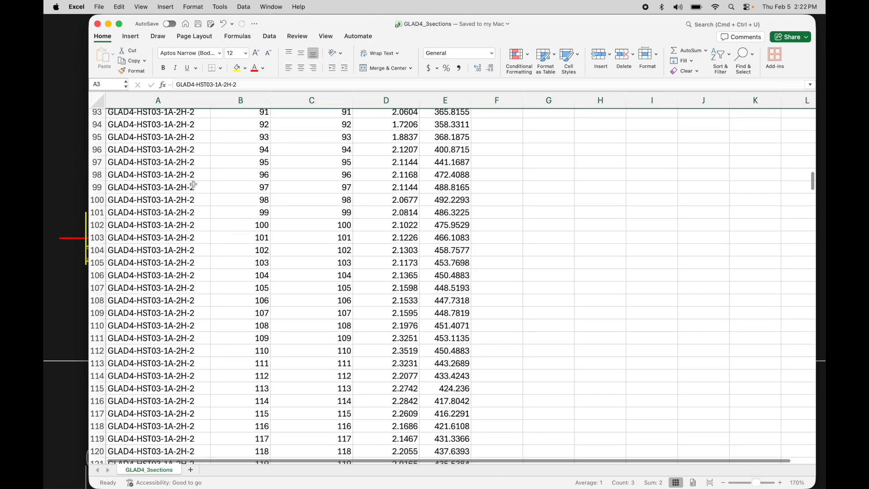
scroll(193, 184, "down", 15)
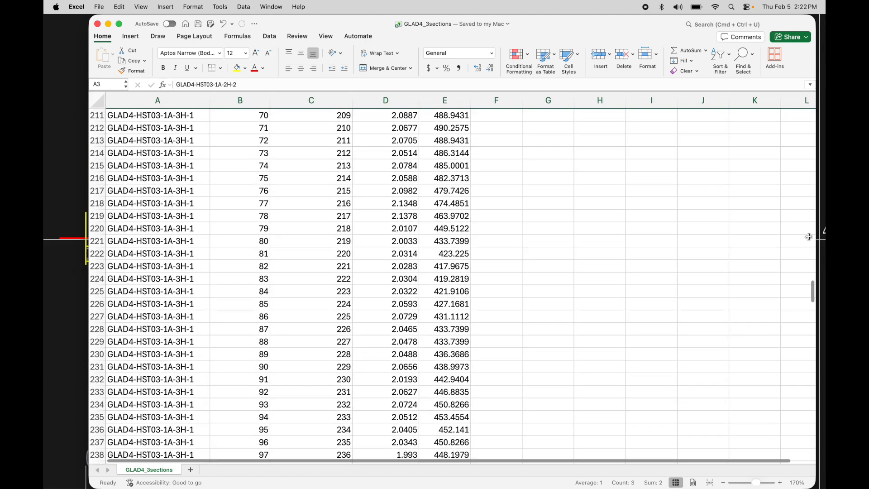
left_click_drag(811, 285, 742, 105)
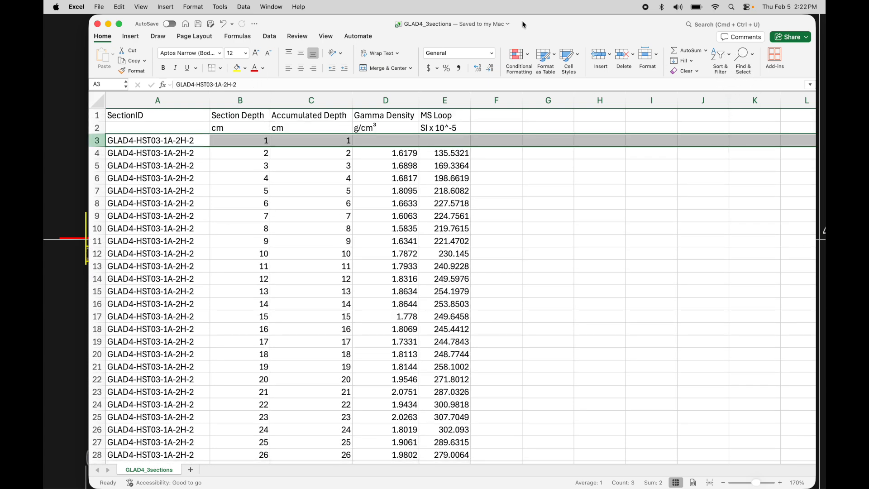
Examine the units row beneath the column labels, including the empty SectionID unit cell and the Section Depth unit
left_click(143, 128)
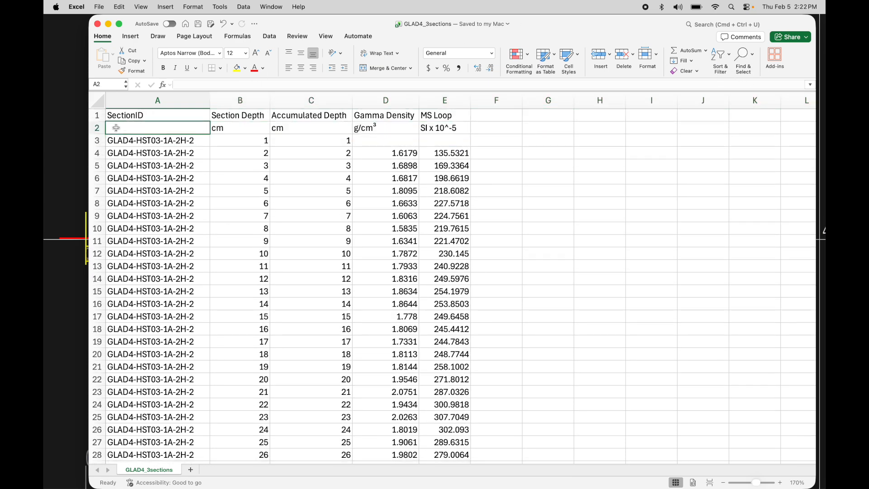
left_click(97, 128)
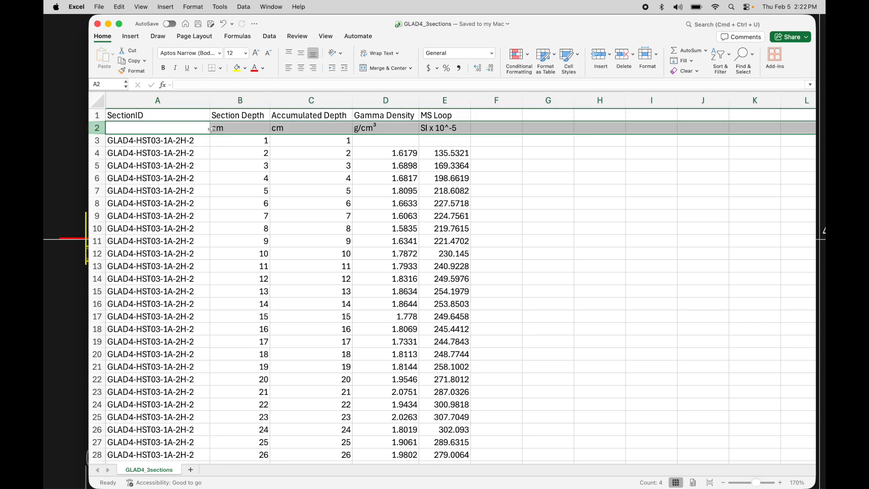
left_click(247, 138)
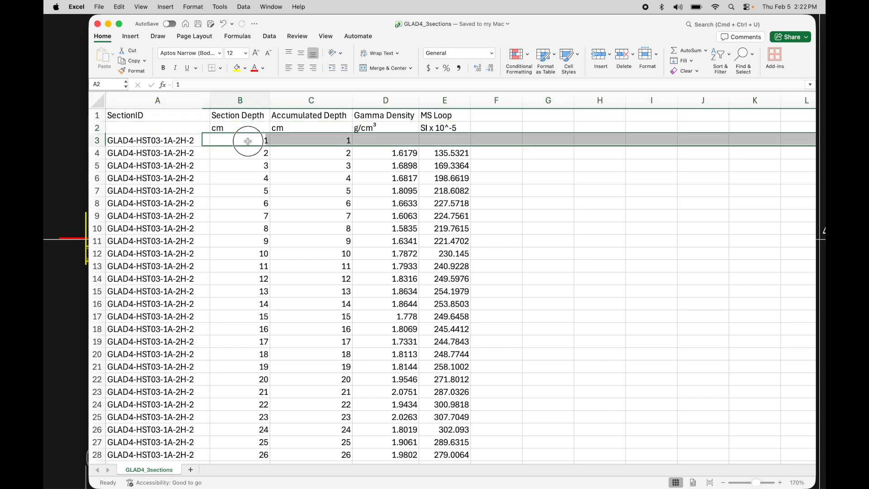
left_click(253, 127)
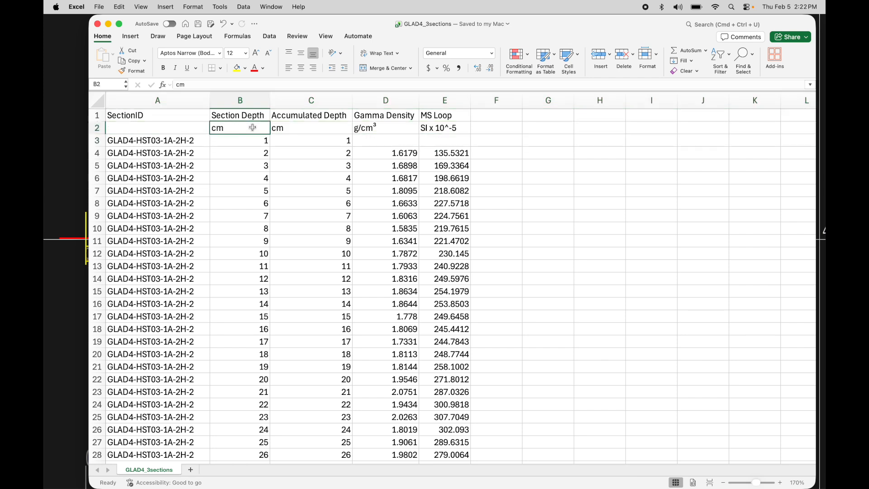
left_click(255, 100)
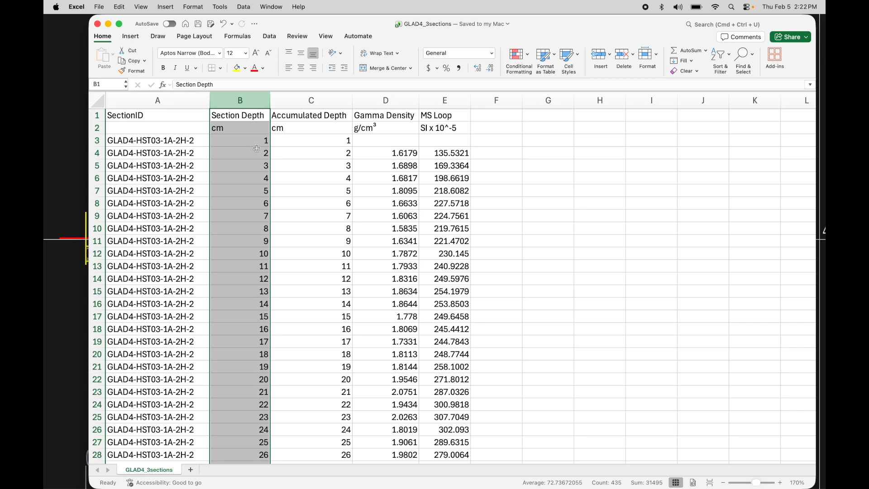
left_click(235, 130)
left_click(190, 129)
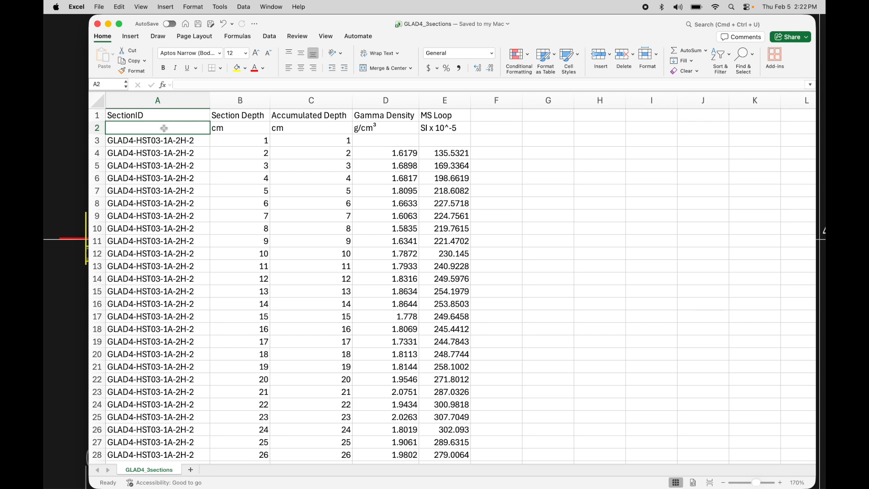
left_click(98, 128)
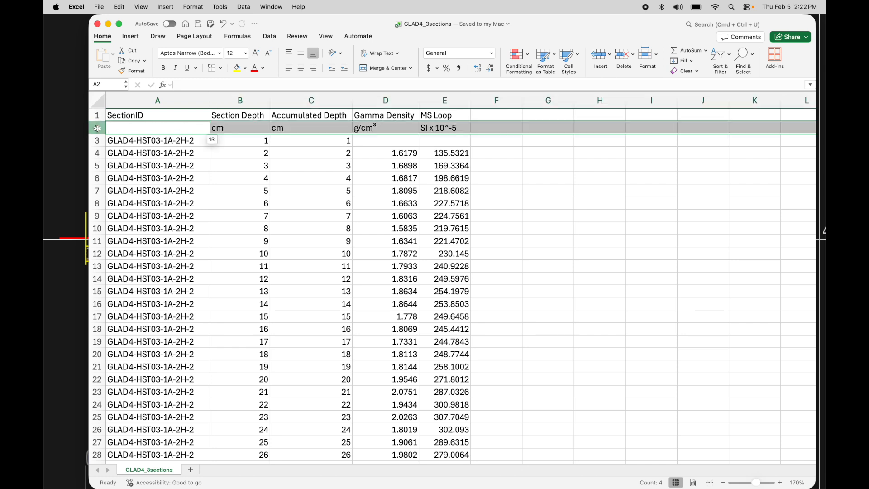
left_click(236, 132)
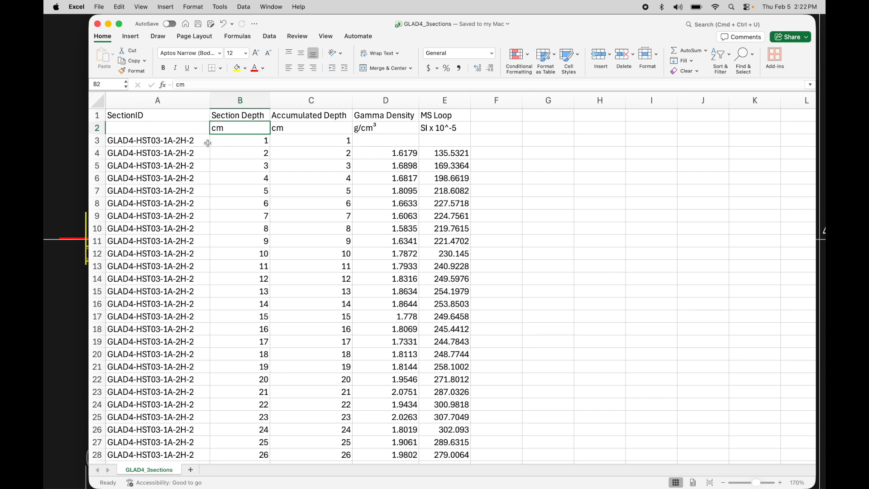
Review the row layout of labels, units and first data row, checking the section IDs in the SectionID column
left_click(98, 120)
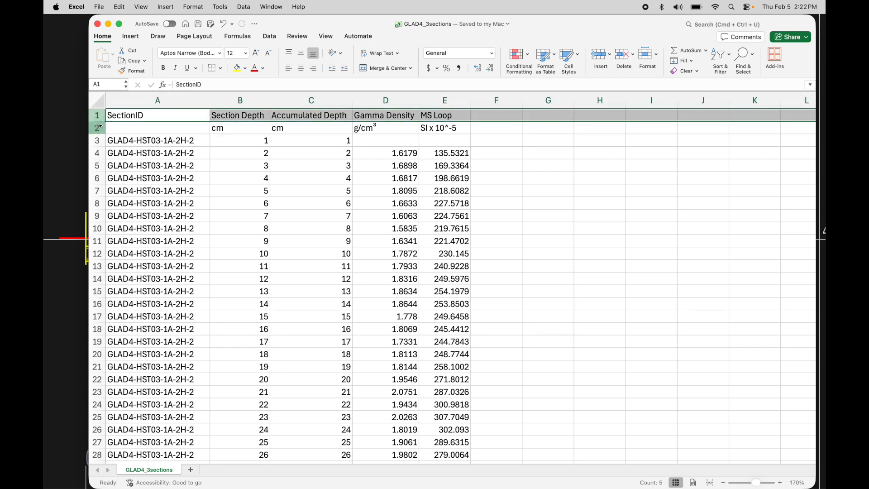
left_click(98, 128)
left_click(98, 139)
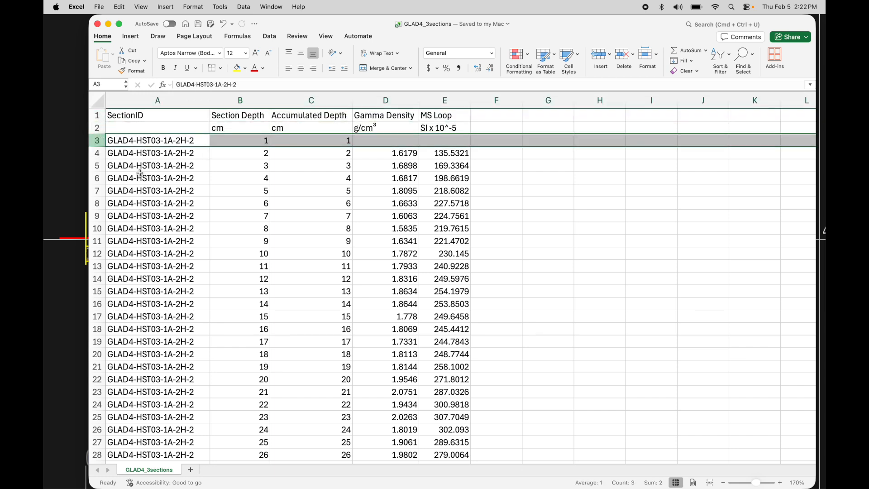
left_click(162, 166)
left_click(159, 142)
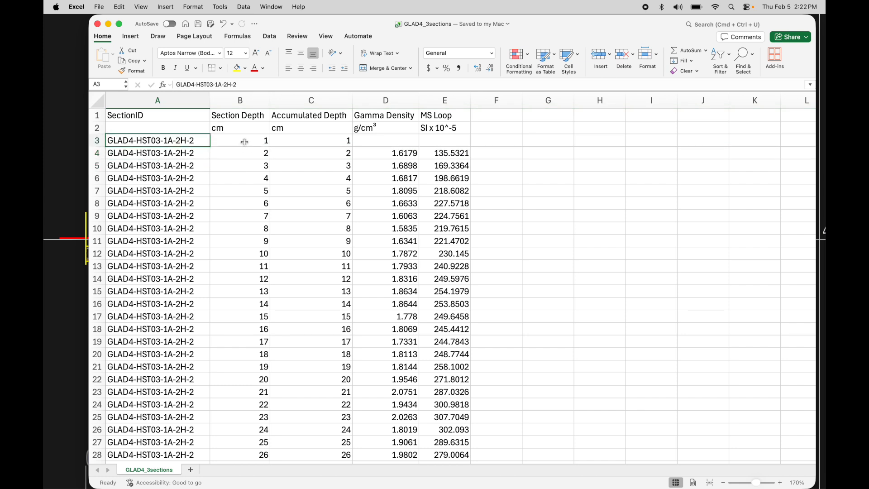
Compare the Section Depth and Accumulated Depth columns, starting from the first data row
left_click(255, 100)
left_click_drag(255, 100, 290, 100)
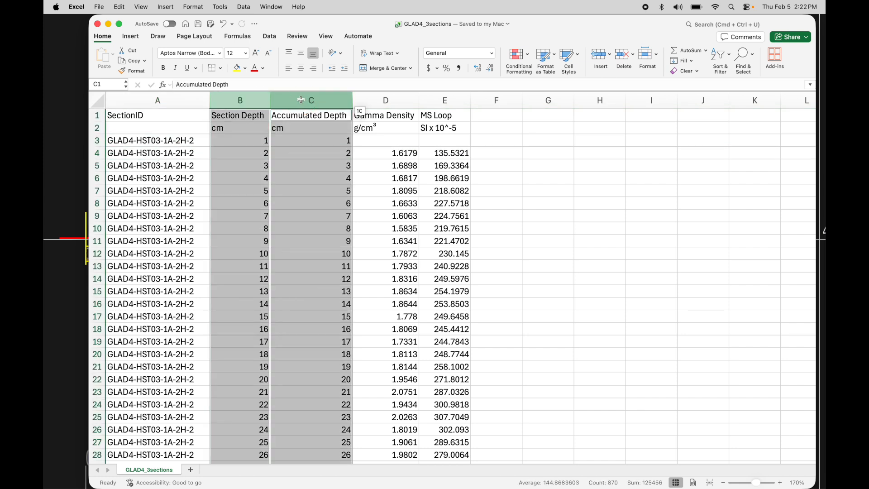
left_click(245, 144)
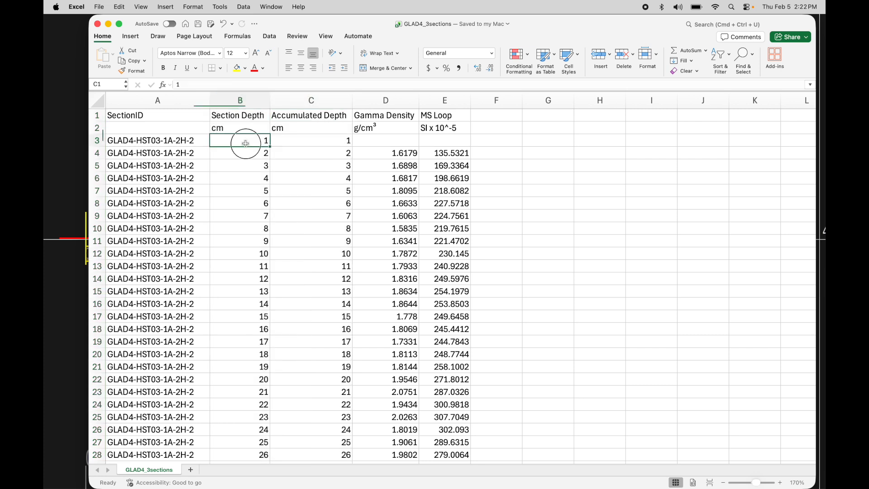
left_click(249, 97)
left_click(301, 96)
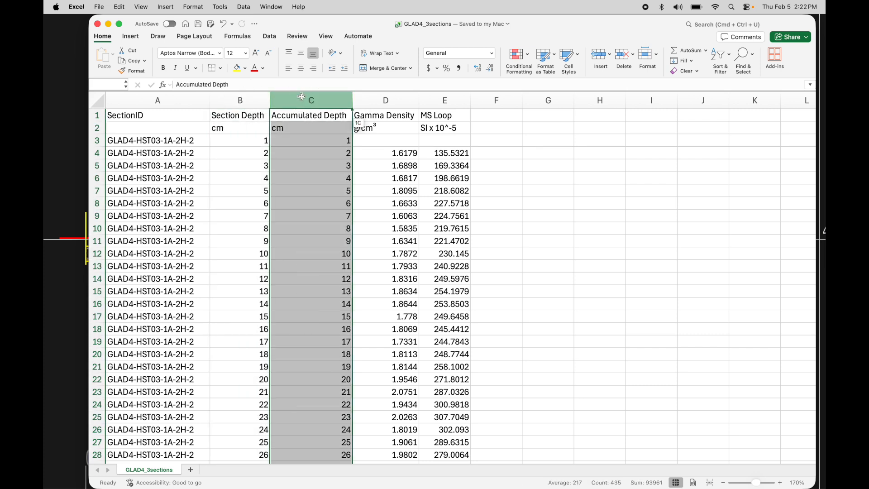
left_click(245, 98)
left_click(256, 141)
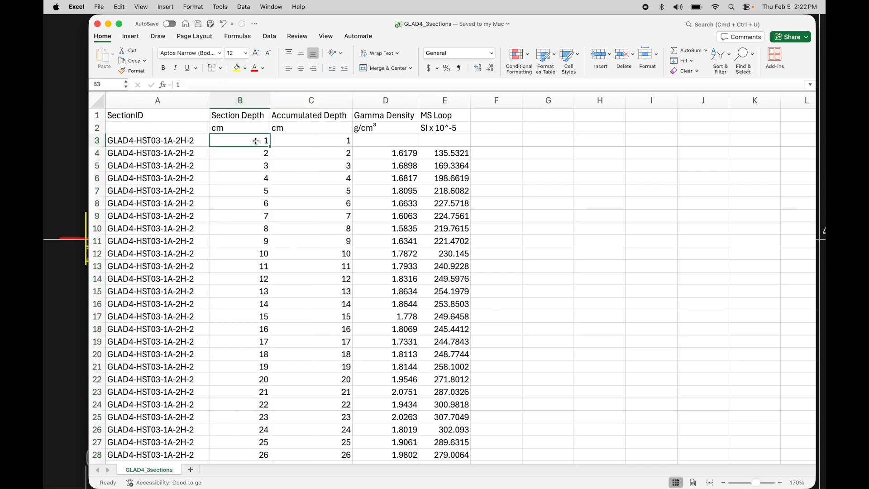
Examine the Gamma Density and MS Loop measurement columns and the first row's section ID
left_click(408, 98)
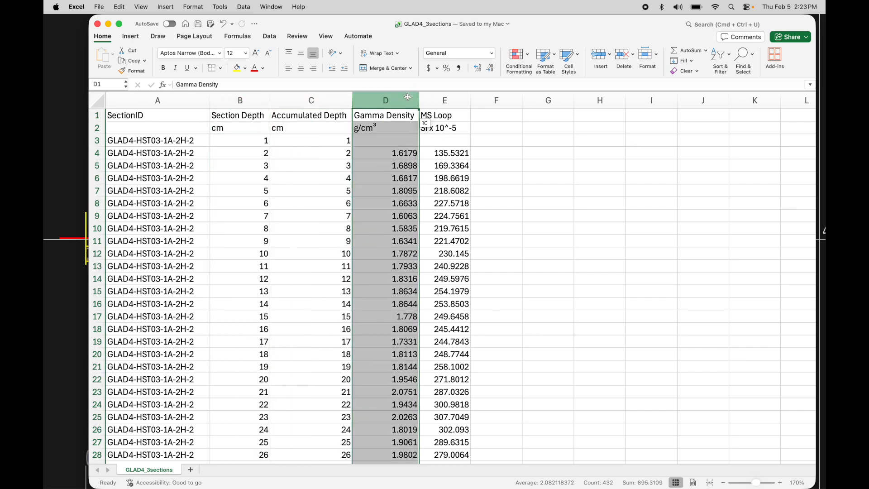
left_click(441, 98, "super")
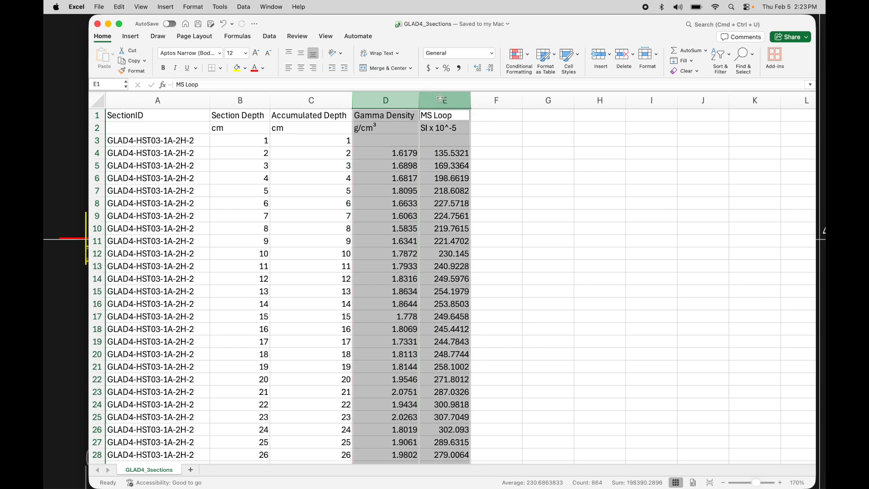
left_click(381, 154)
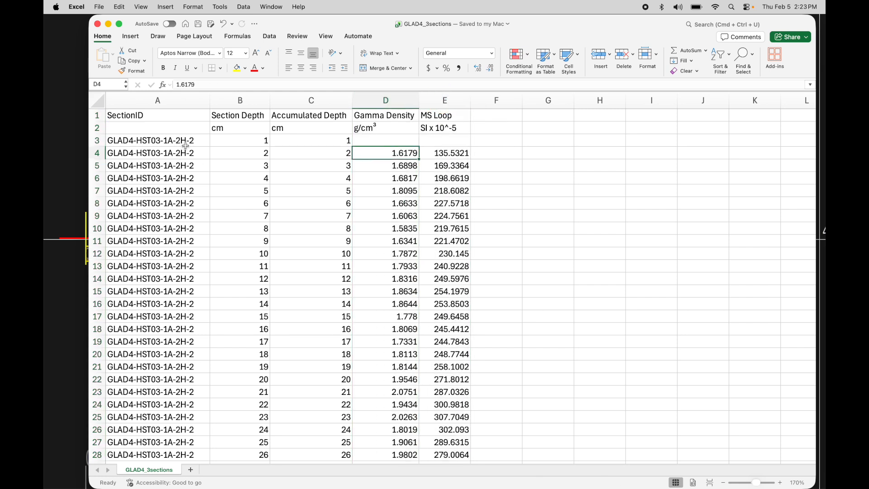
left_click(187, 143)
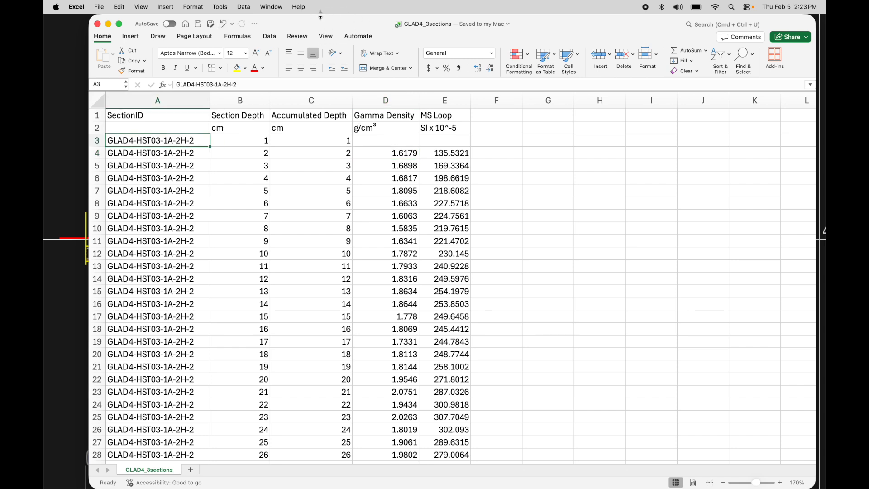
Save the workbook as GLAD4_3sections.csv in the GLAD4 folder, using the CSV UTF-8 (Comma delimited) format
left_click(100, 6)
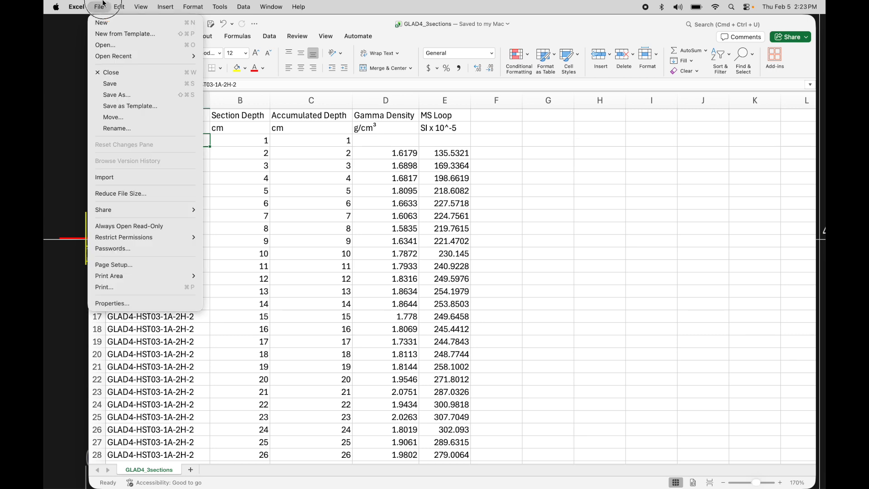
left_click(124, 96)
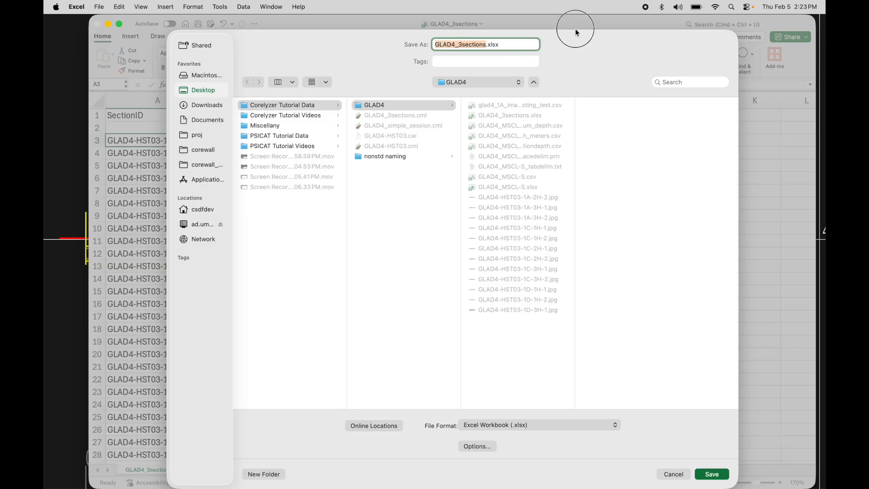
left_click(603, 427)
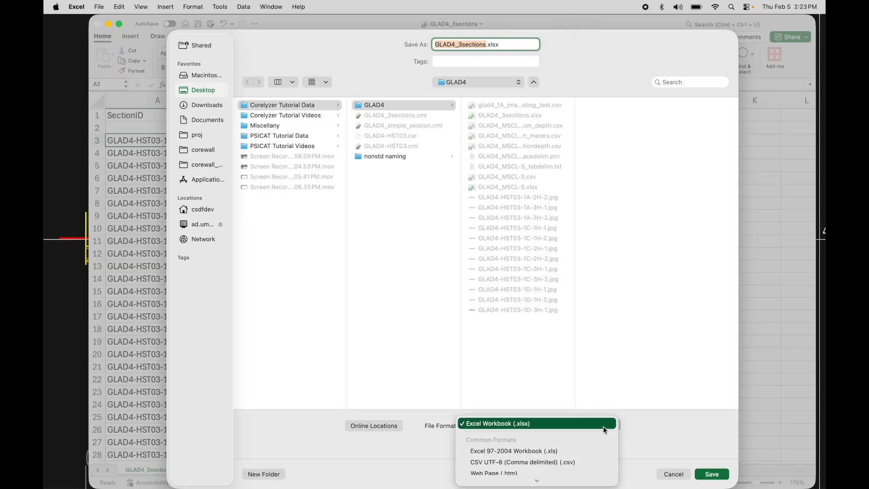
left_click(579, 460)
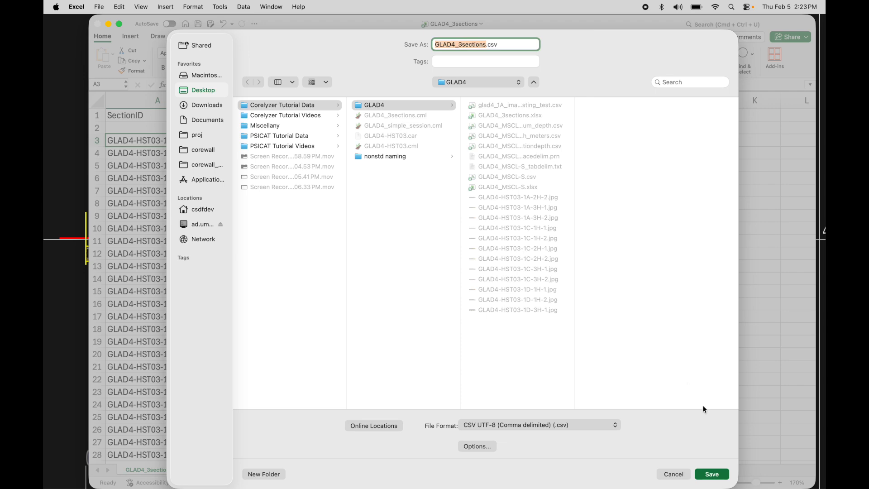
left_click(710, 476)
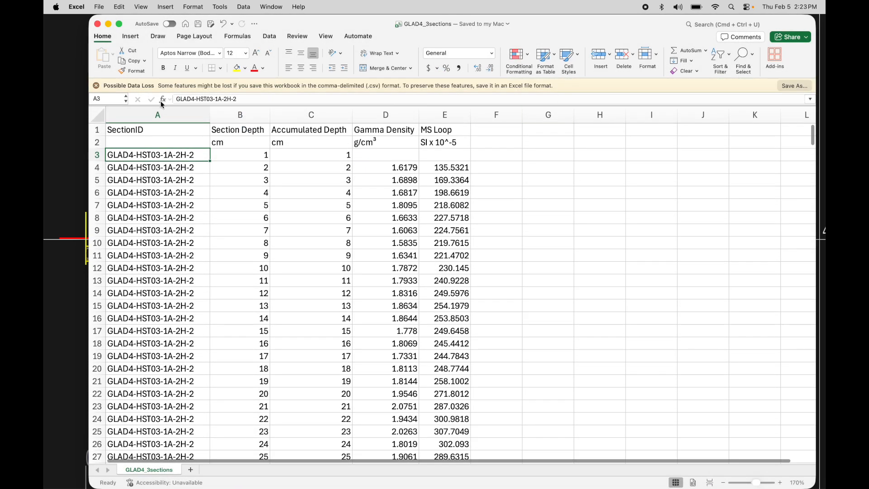
Switch to Corelyzer and open GLAD4_3sections.csv from the GLAD4 folder for conversion of tabular data to XML
left_click(75, 106)
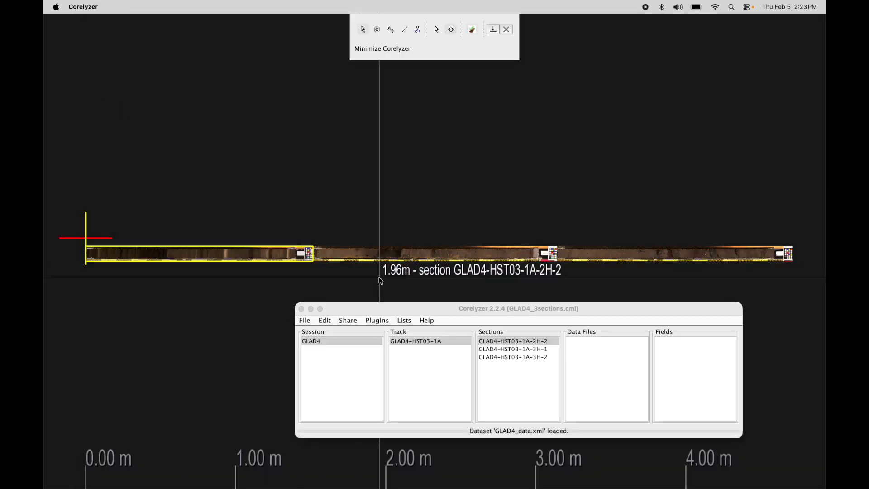
left_click(393, 308)
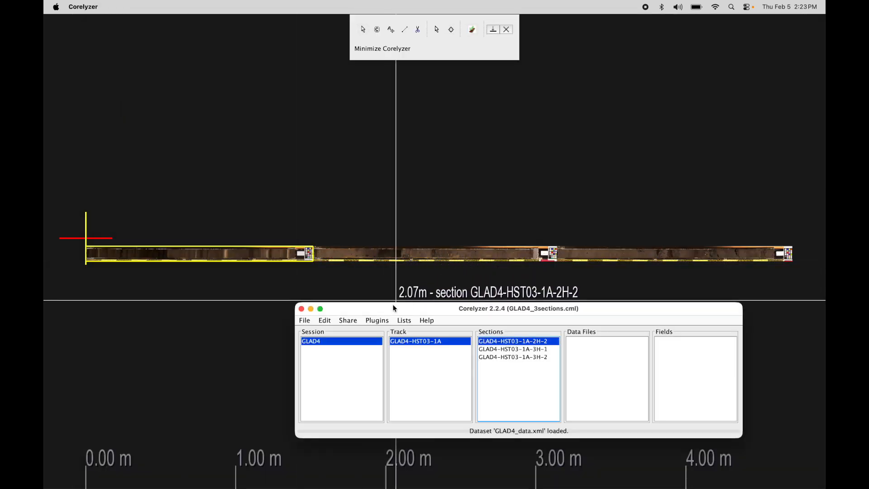
left_click(306, 320)
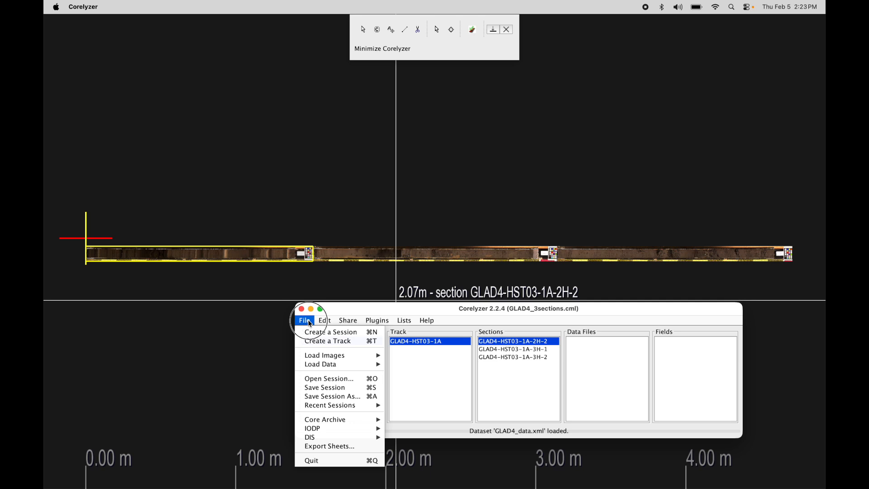
mouse_move(320, 363)
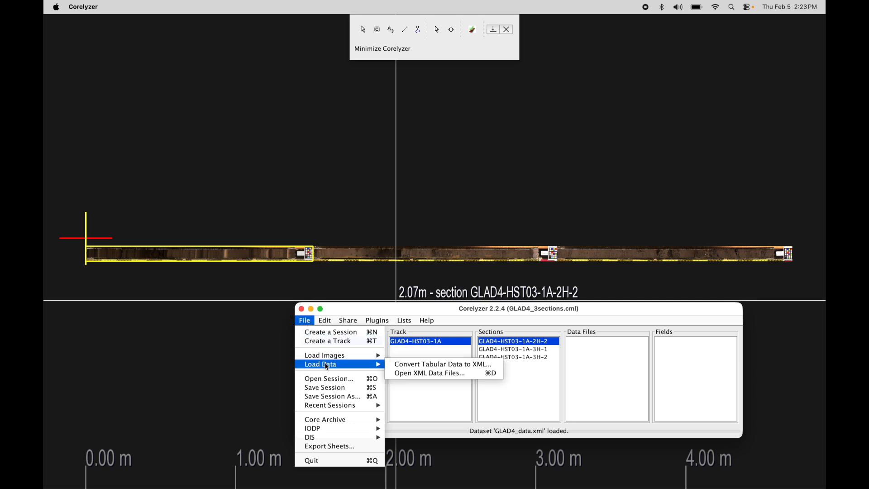
left_click(493, 366)
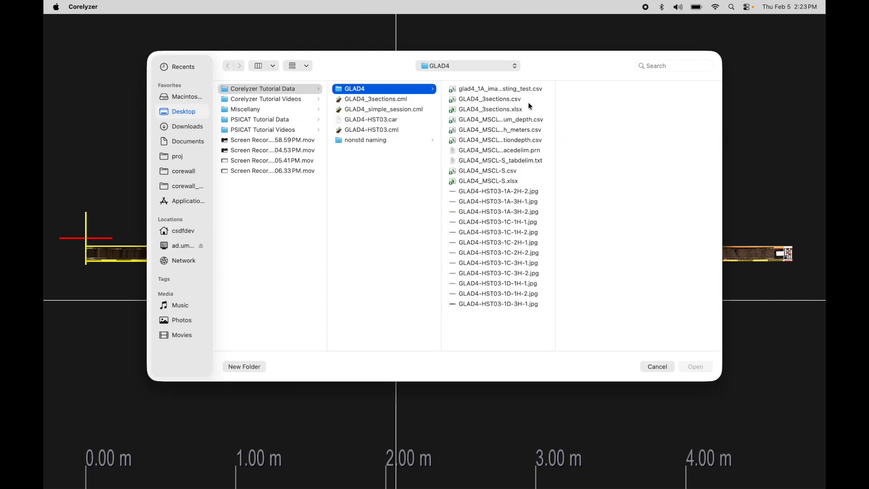
left_click(474, 99)
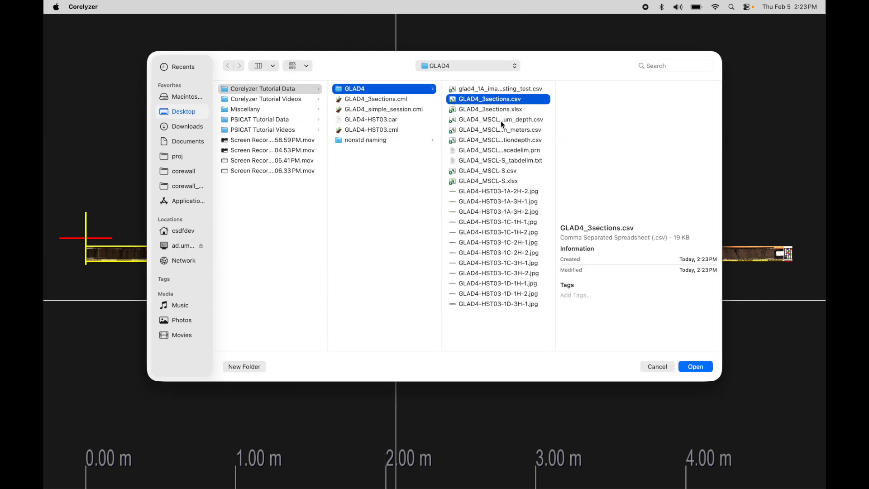
left_click(691, 365)
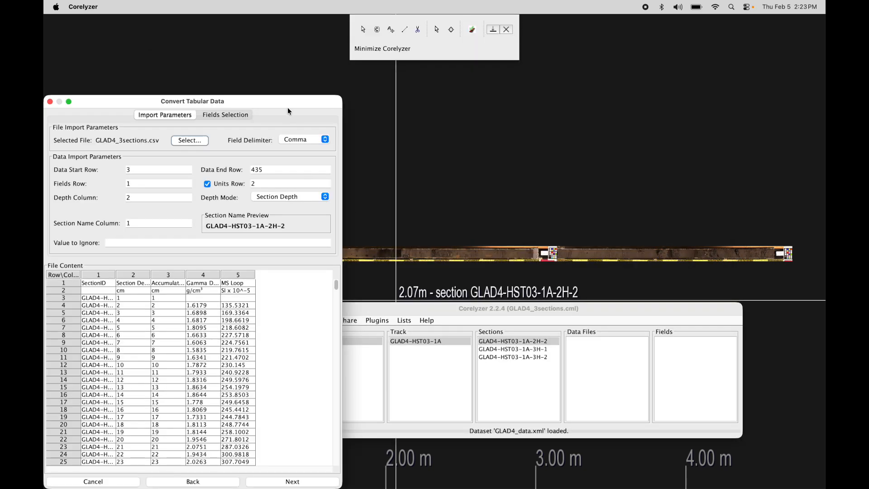
Reposition the Convert Tabular Data window and widen column 1 of the file preview to show the full section IDs
left_click_drag(284, 99, 509, 85)
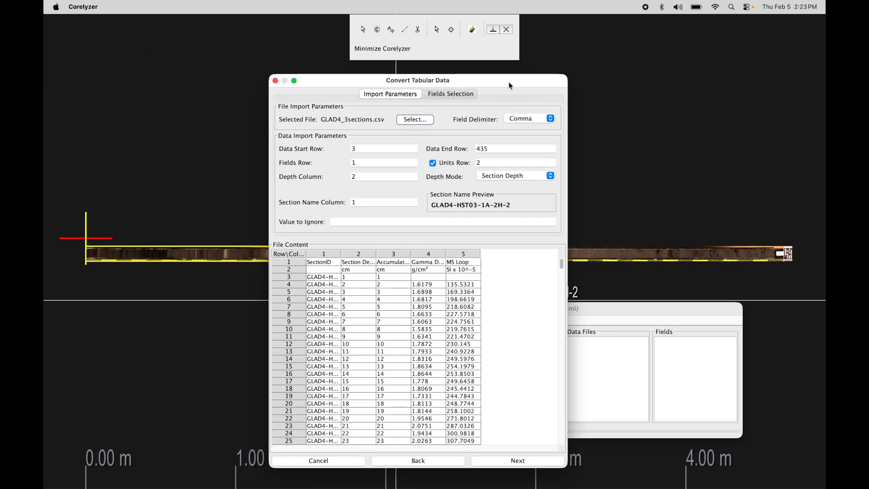
left_click_drag(341, 255, 390, 256)
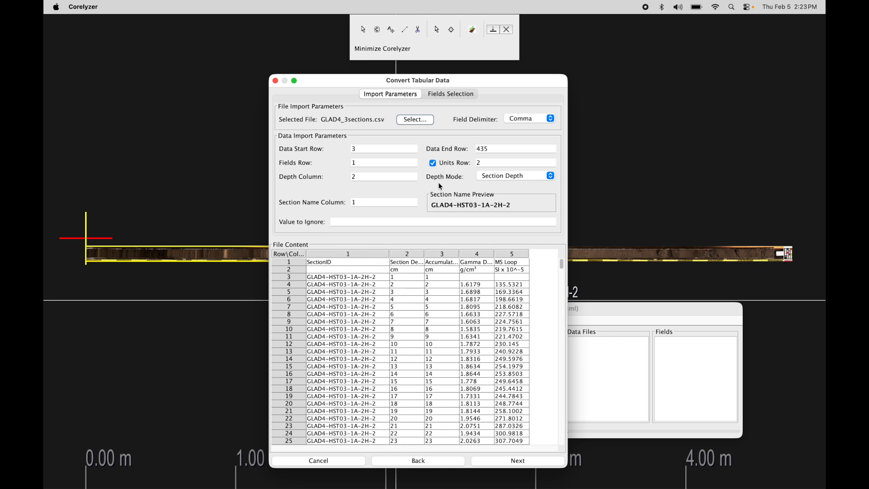
mouse_move(505, 81)
left_mouse_down()
mouse_move(496, 82)
mouse_move(506, 80)
left_mouse_up()
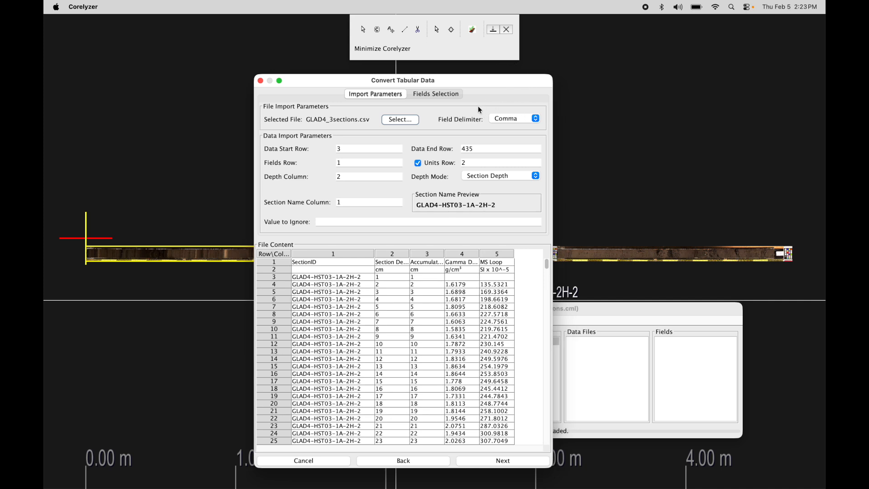
Keep Comma as the field delimiter and enlarge the Convert Tabular Data window
left_click(537, 119)
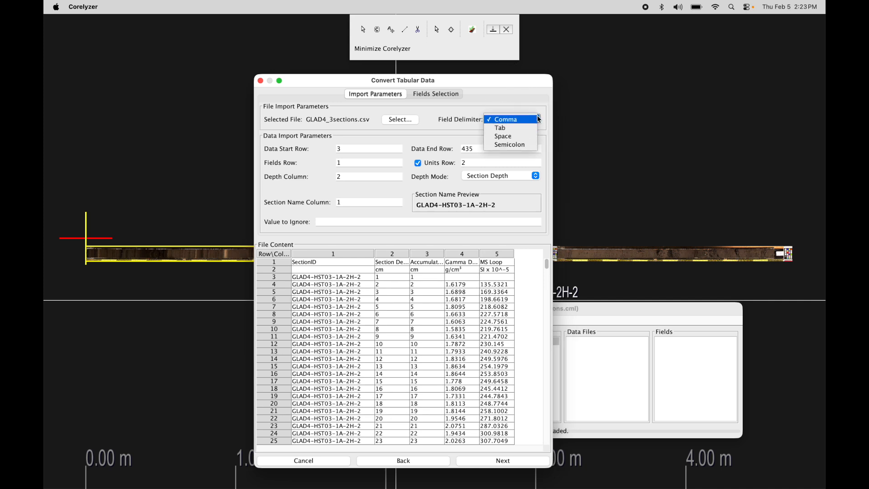
left_click(447, 118)
left_click(508, 119)
left_click(453, 112)
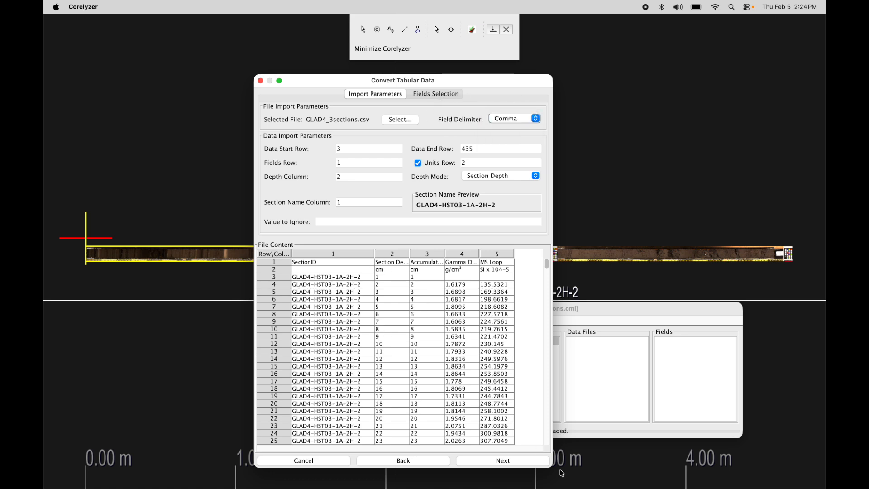
left_click_drag(551, 466, 616, 474)
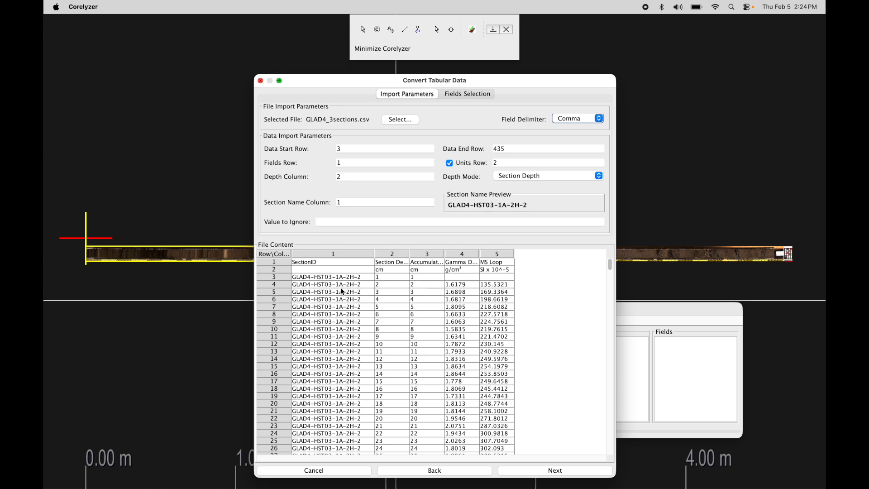
left_click_drag(558, 78, 542, 80)
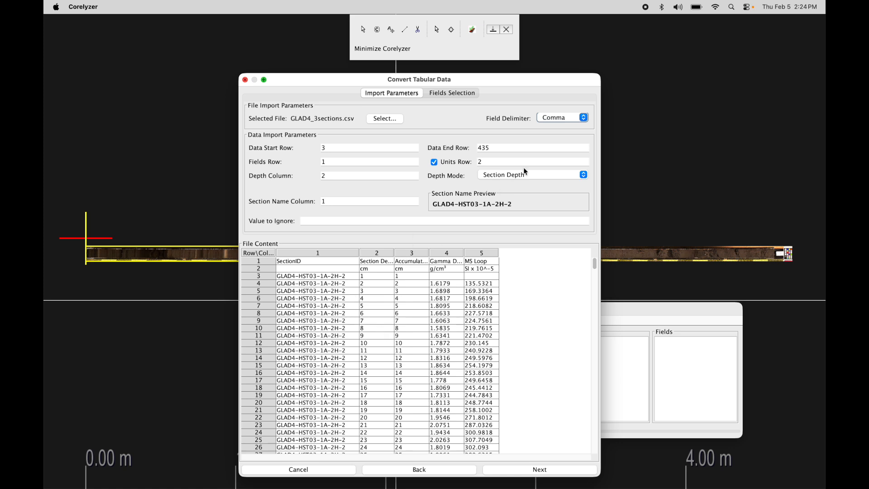
Review the alternative field delimiters Tab, Space and Semicolon, leaving Comma selected
left_click(575, 118)
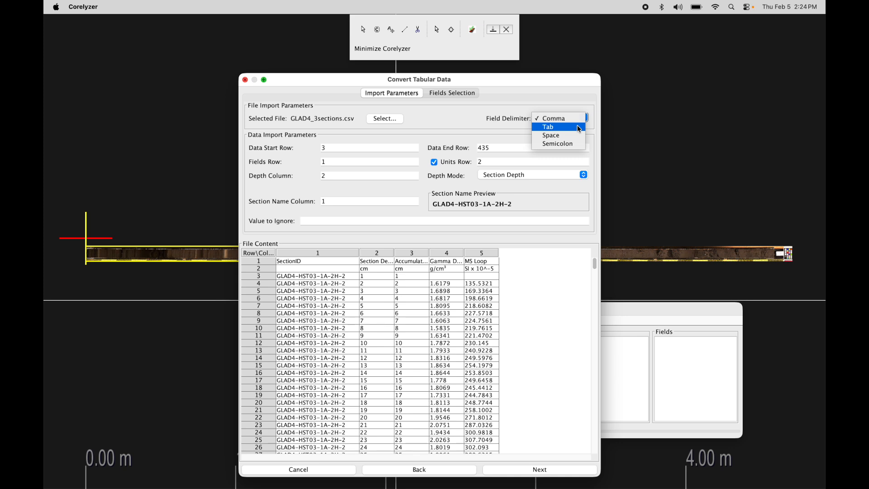
left_click(581, 92)
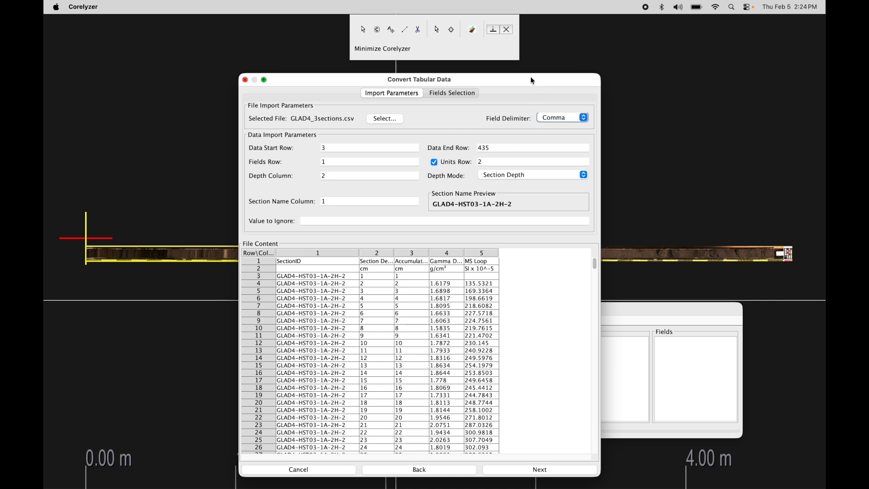
left_click(585, 117)
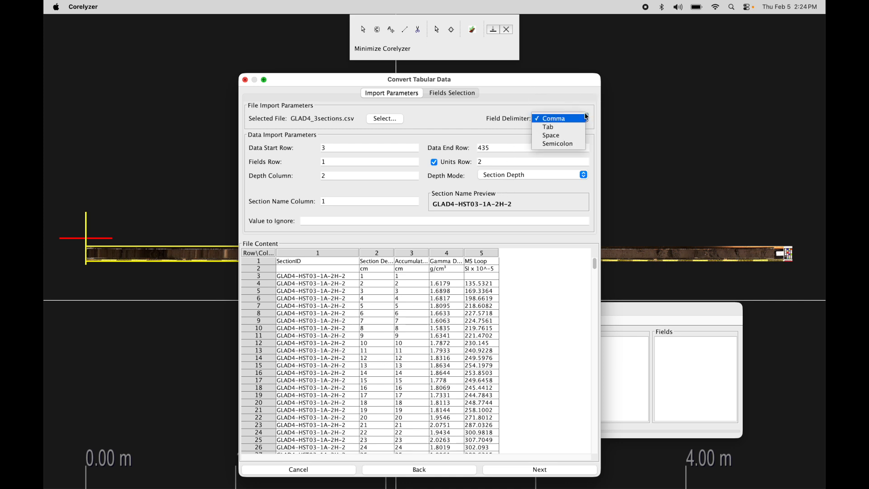
left_click(510, 115)
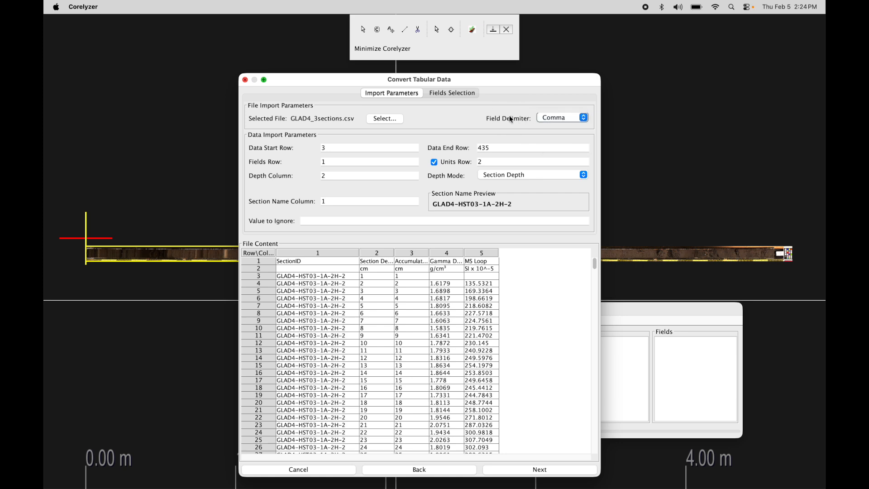
left_click(577, 116)
left_click(478, 115)
left_click_drag(522, 83, 523, 84)
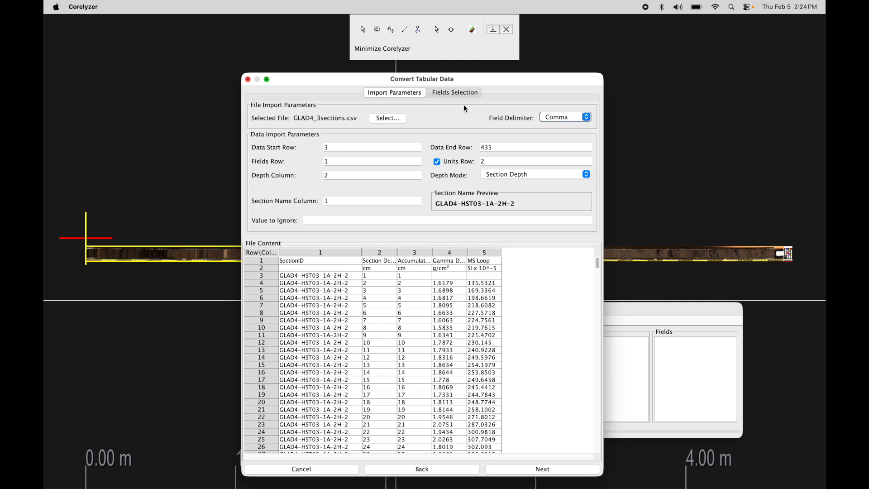
left_click_drag(509, 82, 505, 79)
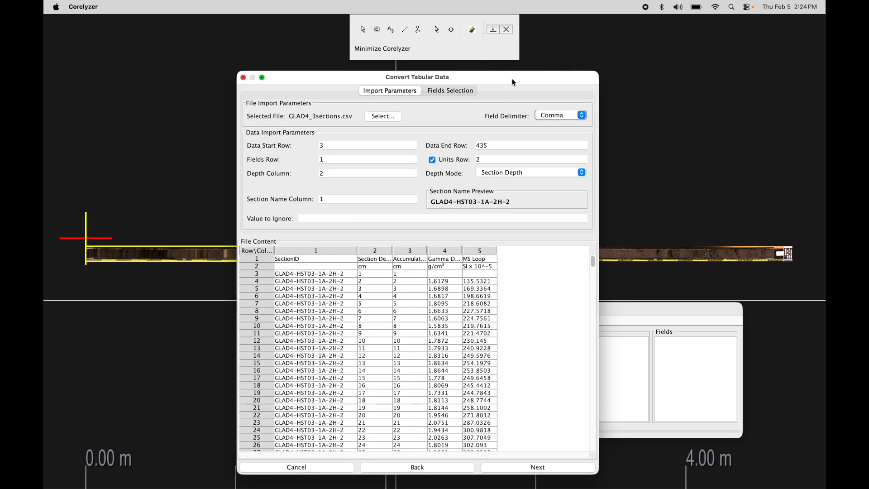
left_click_drag(514, 82, 527, 81)
Check the data start row and data end row against the first and last data rows of the file content
left_click(356, 146)
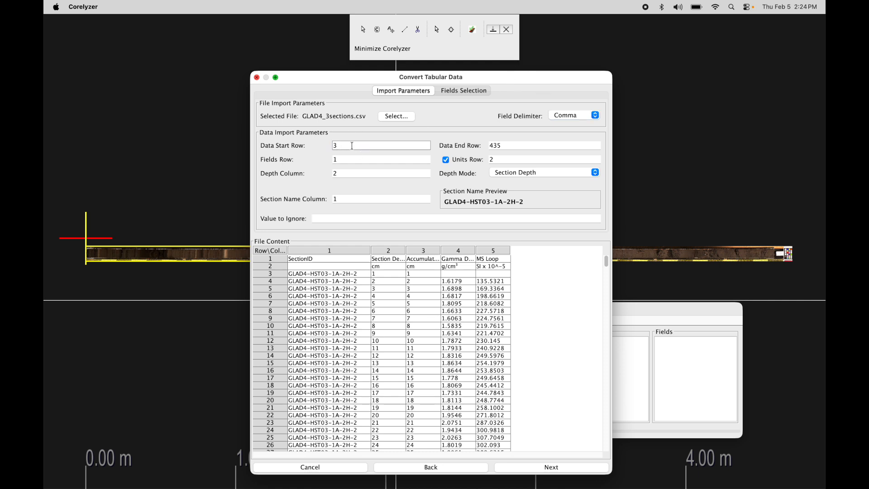
left_click_drag(353, 146, 318, 148)
left_click(504, 145)
left_click_drag(513, 145, 480, 144)
left_click(353, 146)
left_click_drag(606, 265, 607, 459)
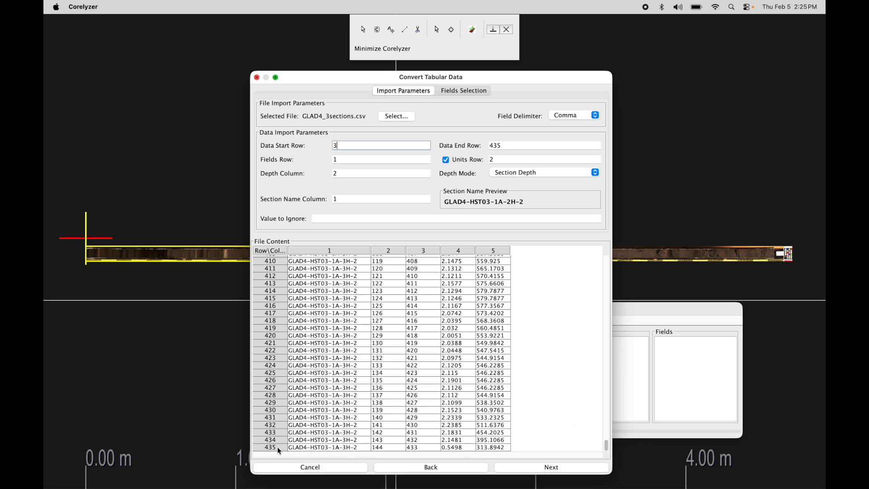
left_click_drag(607, 444, 603, 233)
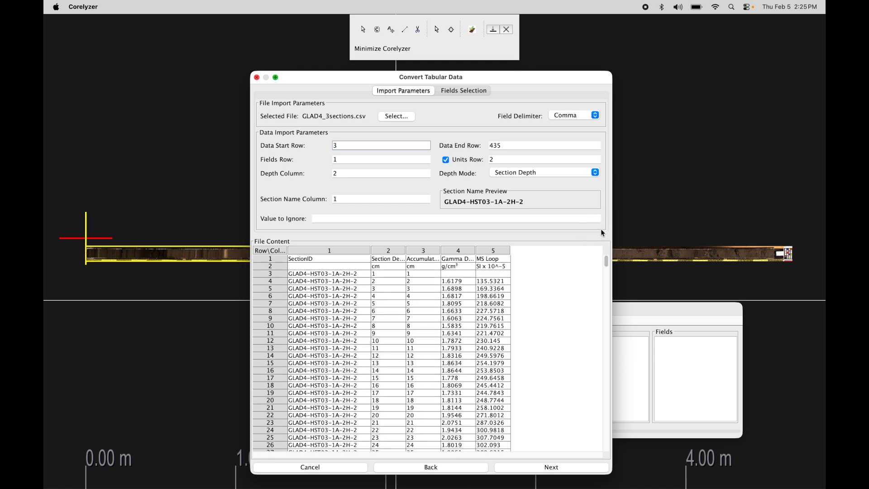
left_click(346, 145)
left_click(508, 144)
left_click(341, 145)
Check the fields row against the header labels and widen the Section Depth and Accumulated Depth columns in the file preview
left_click(350, 159)
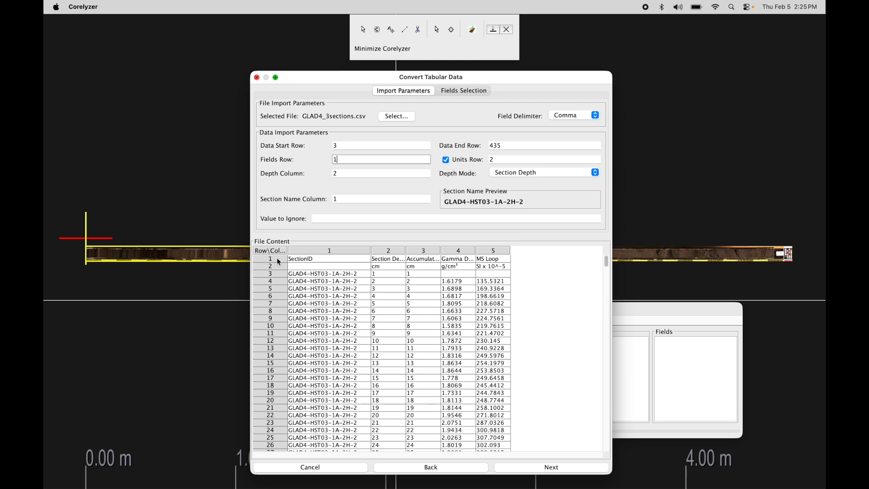
left_click_drag(406, 251, 515, 248)
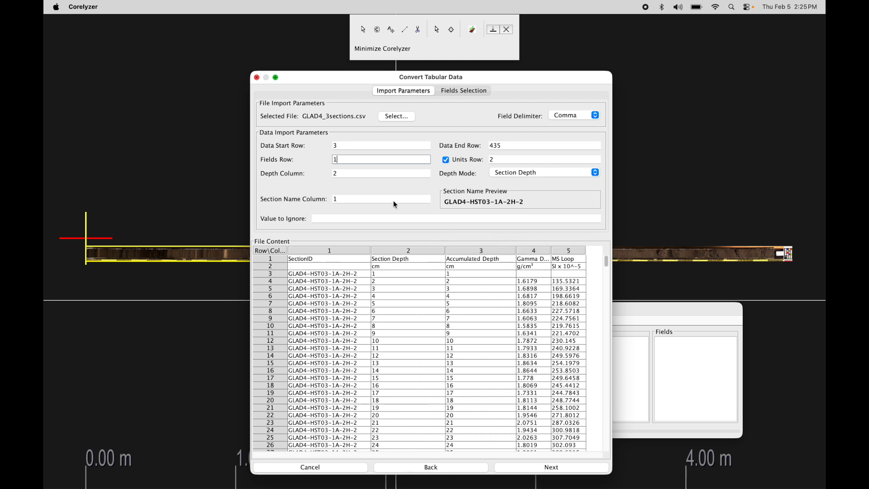
Check the units row setting, turning the option off and back on
left_click(508, 159)
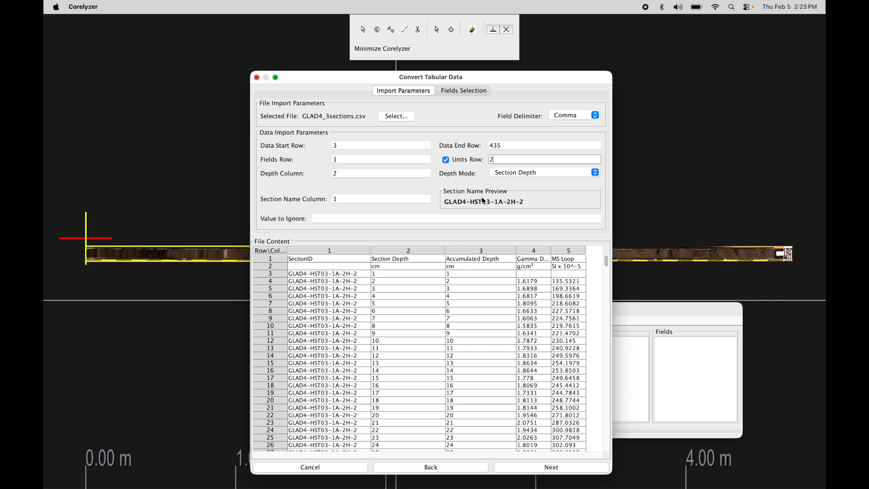
left_click(446, 161)
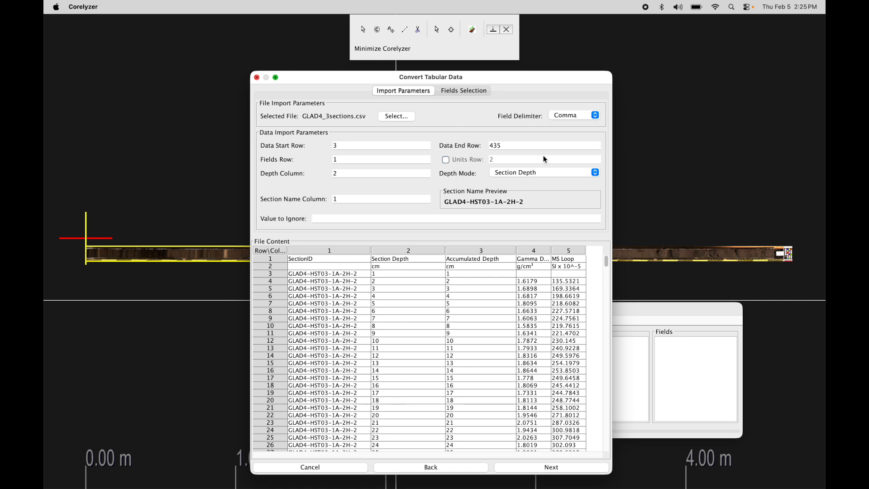
left_click(446, 161)
Check the depth column setting and review the depth mode options, leaving Section Depth selected
left_click(369, 174)
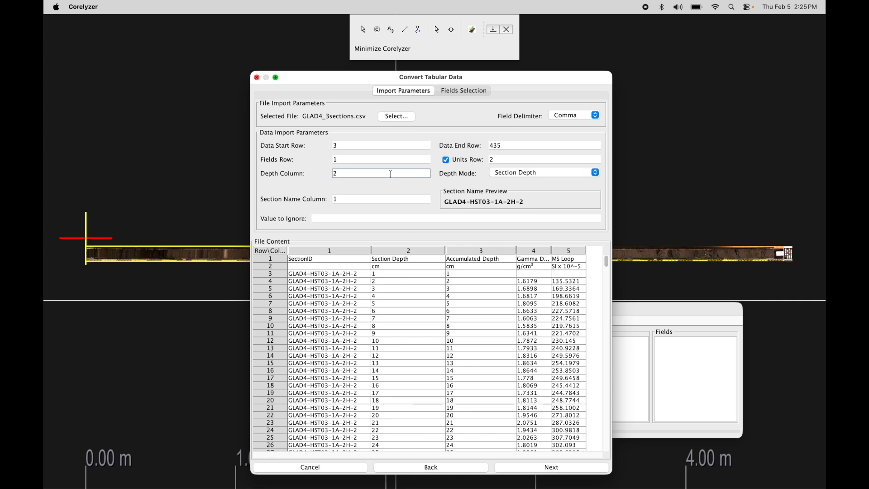
left_click(497, 176)
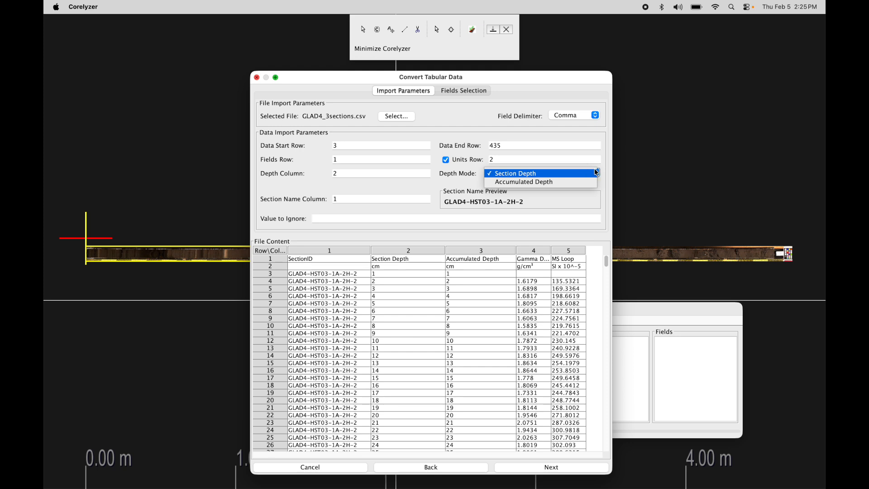
left_click(443, 175)
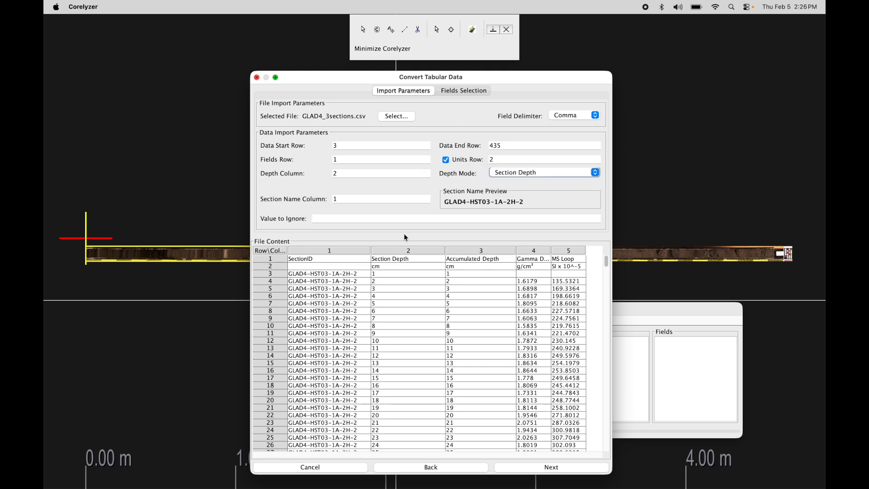
Enlarge the conversion window and compare section and accumulated depths from the first data row to the start of section GLAD4-HST03-1A-3H-1
left_click_drag(506, 80, 459, 80)
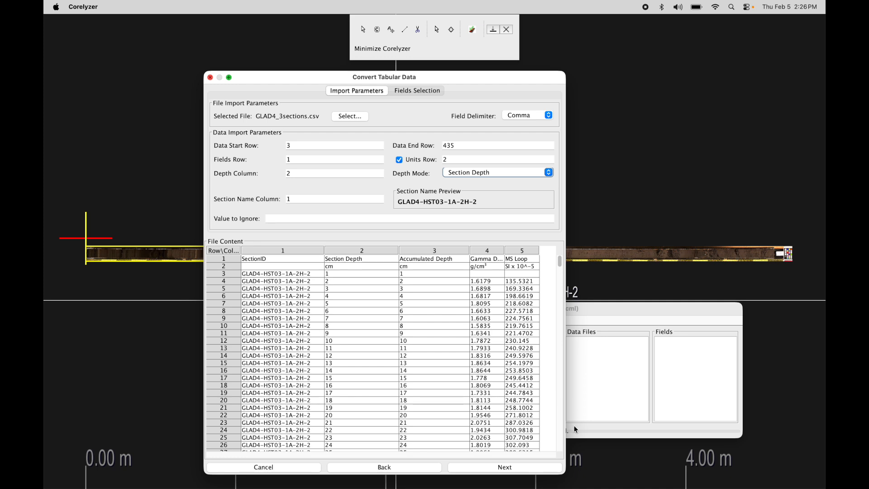
left_click_drag(566, 469, 586, 470)
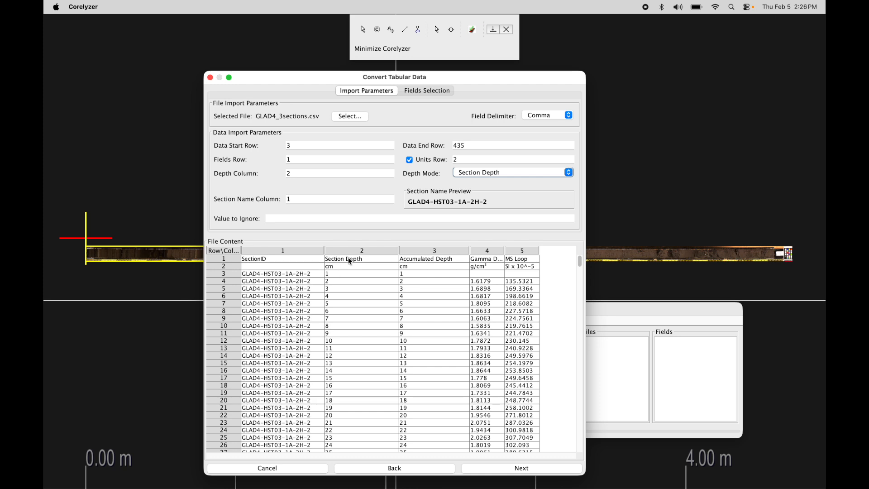
left_click(297, 275)
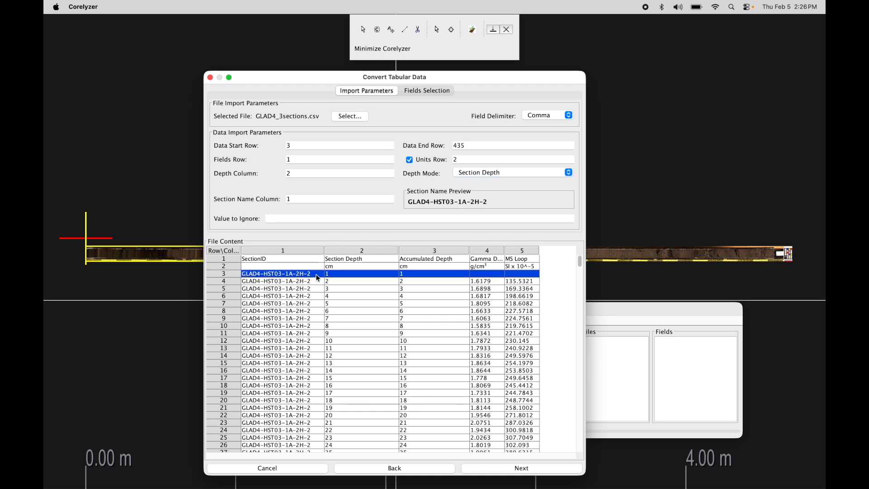
scroll(339, 283, "down", 20)
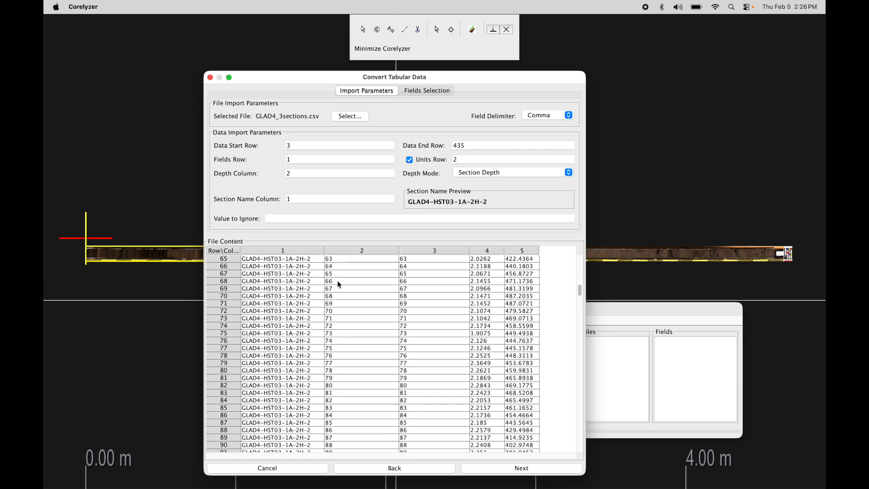
scroll(338, 283, "down", 15)
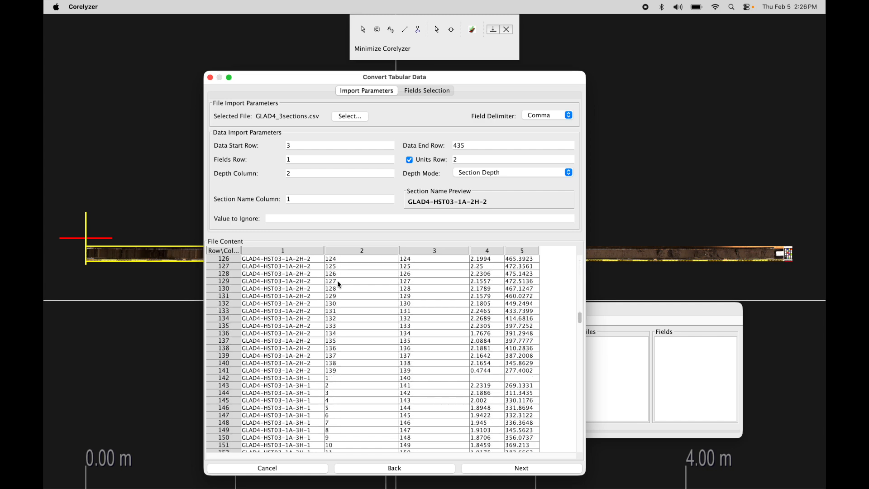
Examine how the Section Depth values run at the boundaries between the three sections, through to the end of the file
left_click(311, 348)
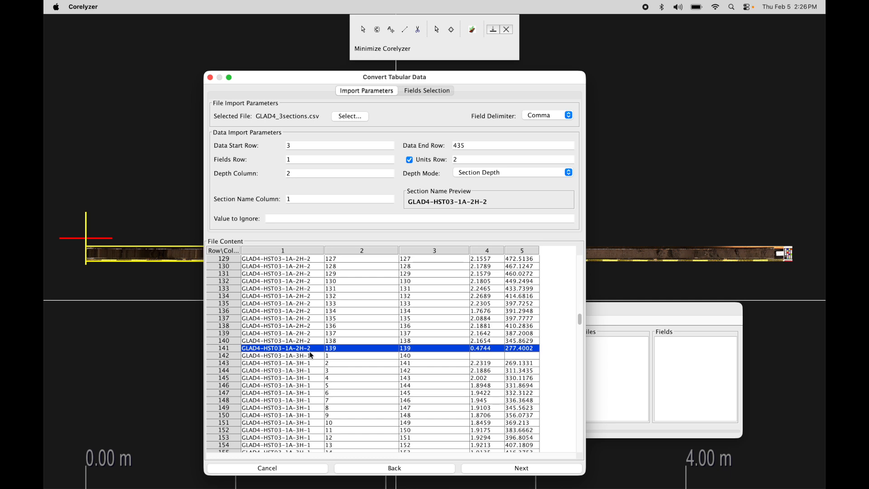
left_click(303, 355)
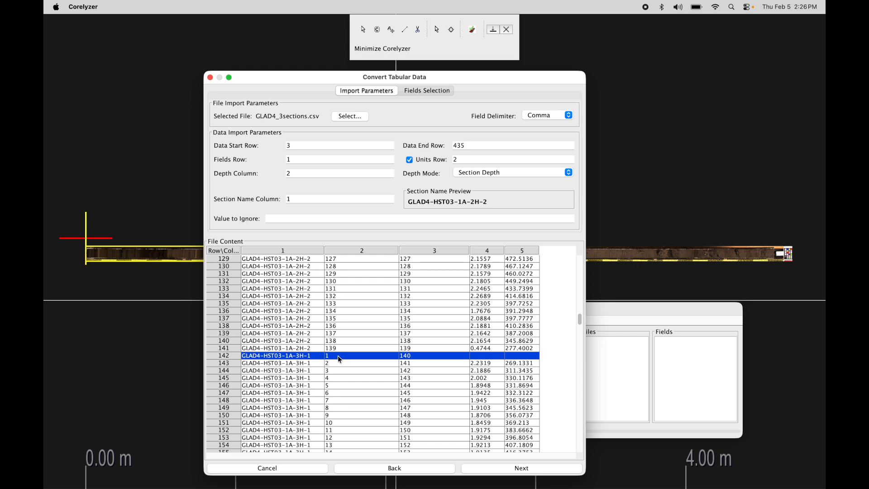
scroll(338, 355, "down", 20)
scroll(338, 355, "down", 20)
left_click(305, 297)
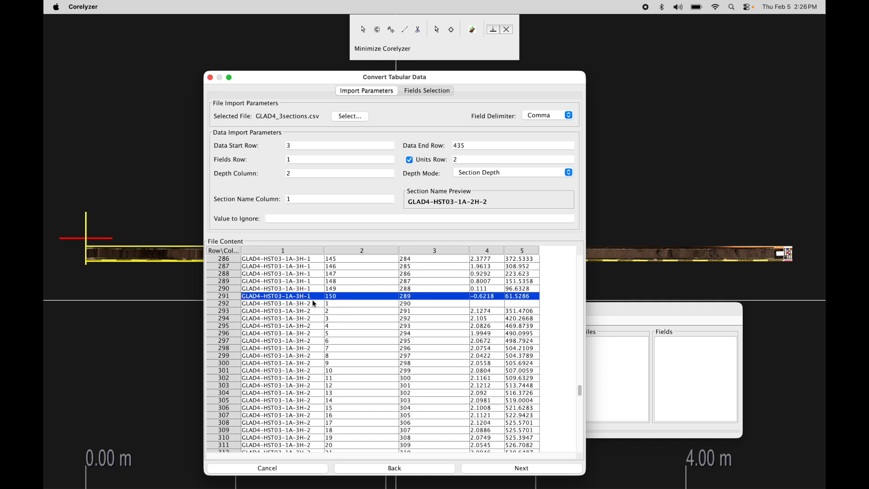
left_click(314, 302)
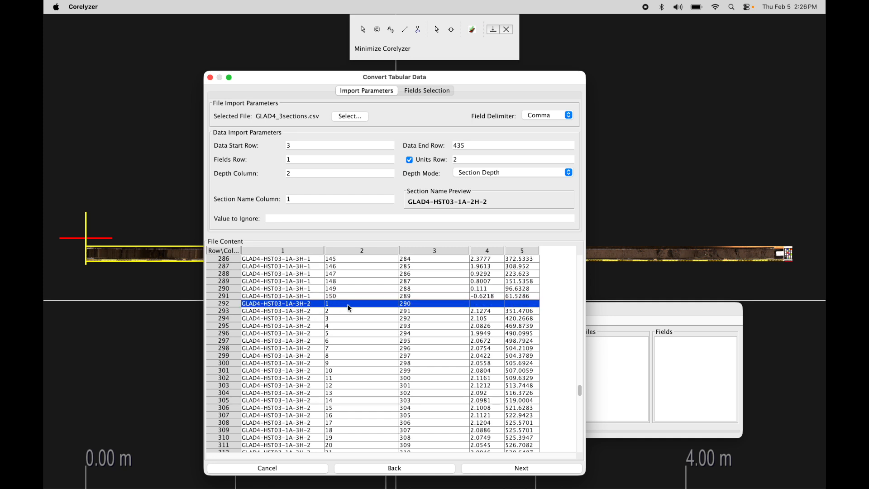
scroll(350, 308, "down", 5)
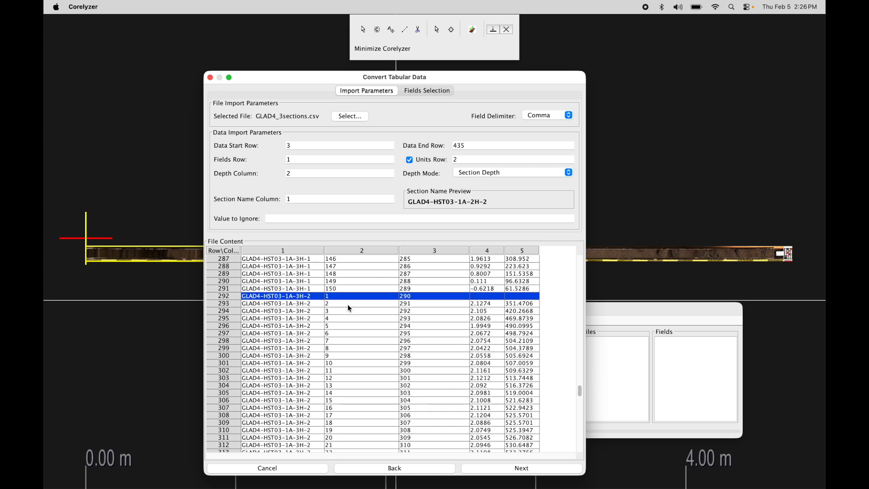
scroll(349, 307, "down", 20)
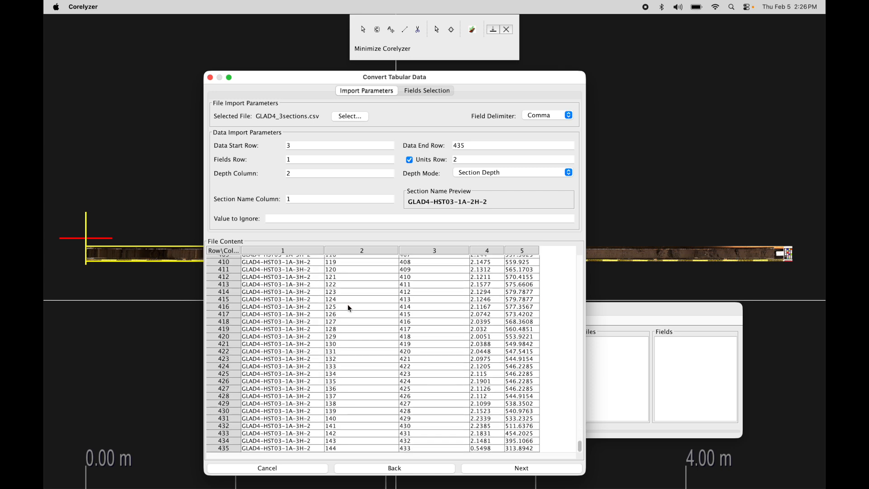
scroll(350, 308, "up", 20)
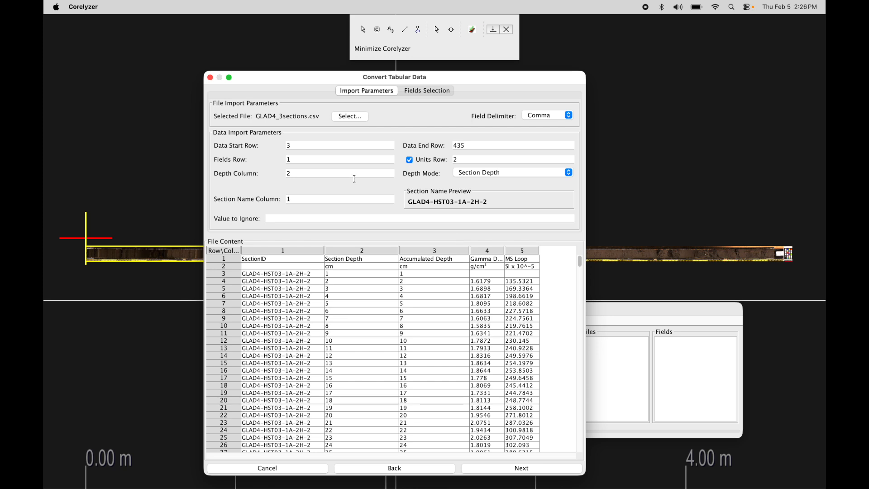
Check the depth column setting against the depth mode options, keeping Section Depth selected
left_click(309, 175)
left_click(498, 173)
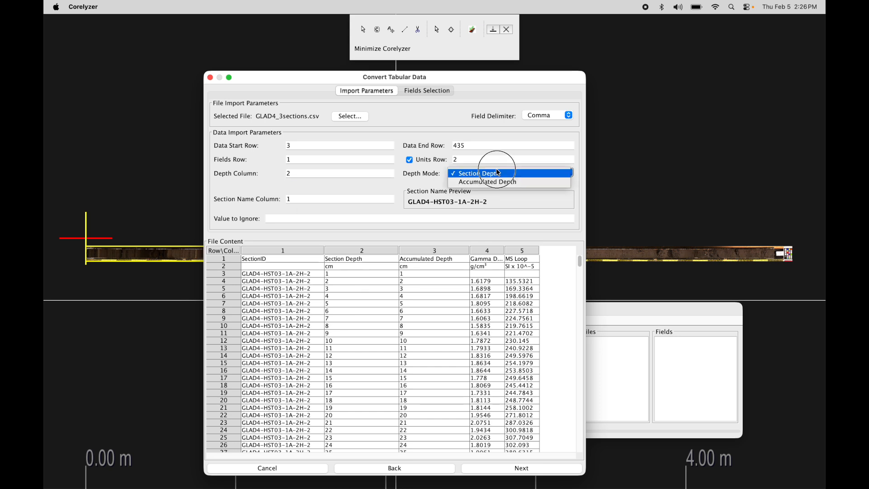
left_click(519, 173)
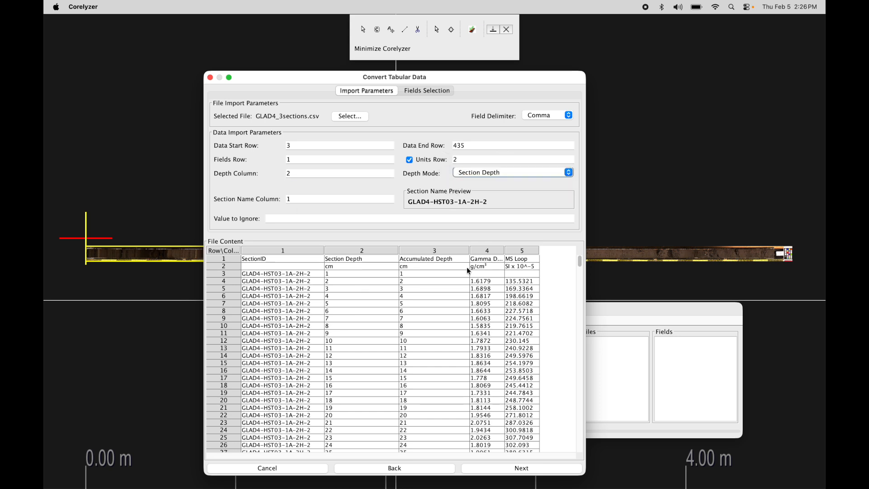
Examine how the Accumulated Depth values continue across the three sections from the first data row to the last, and return to the file's start
left_click(432, 273)
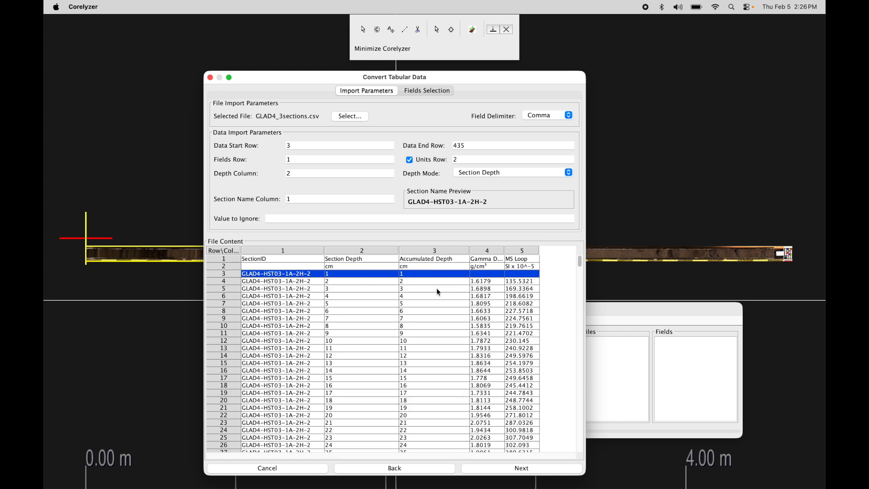
scroll(444, 295, "down", 20)
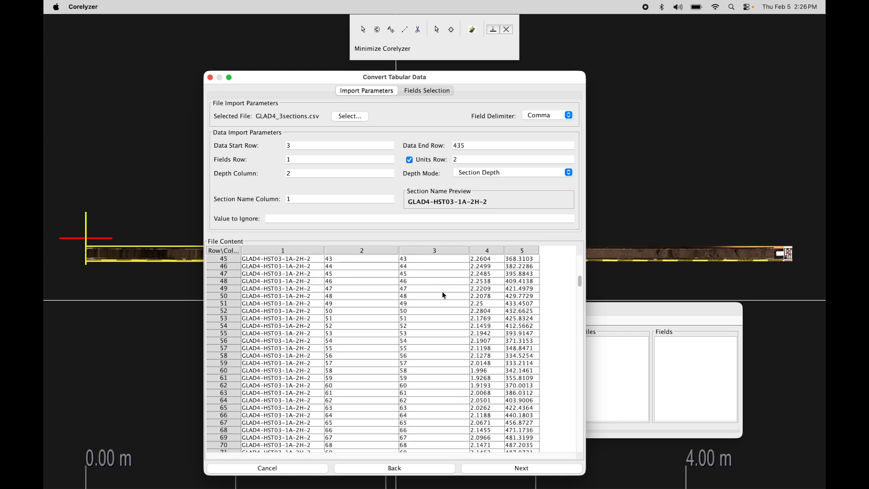
scroll(444, 295, "down", 7)
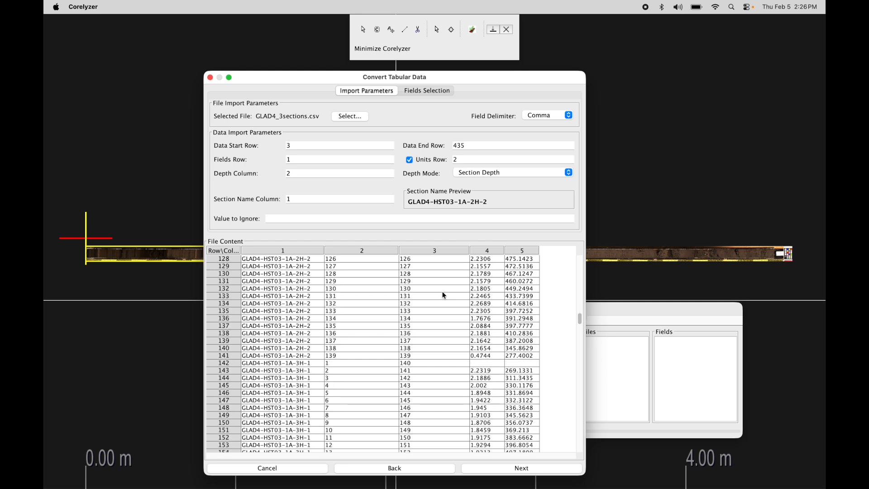
left_click(287, 327)
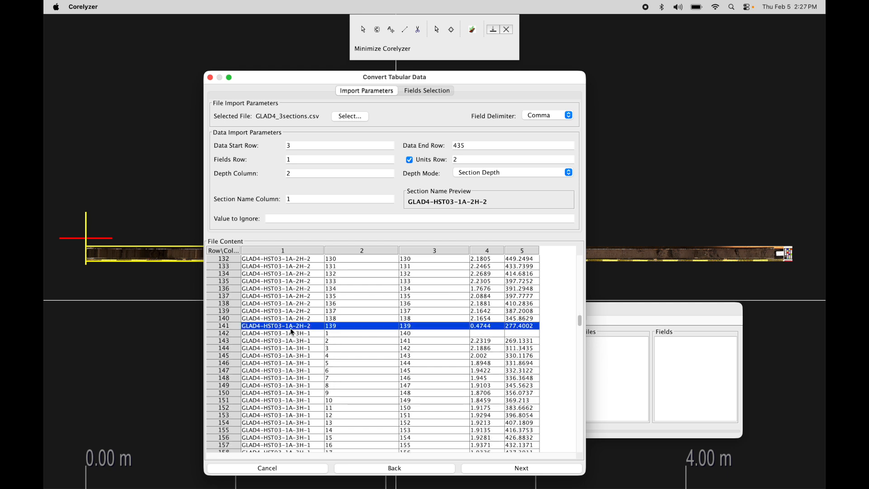
left_click(303, 334)
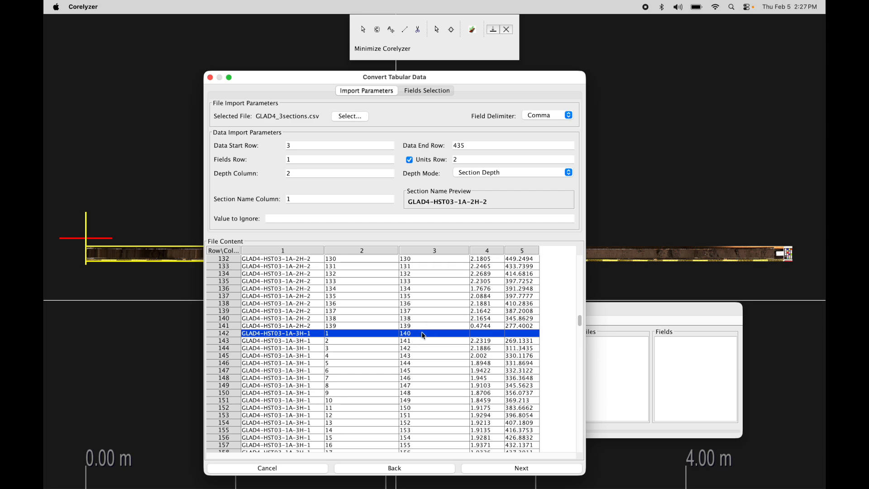
scroll(423, 335, "down", 20)
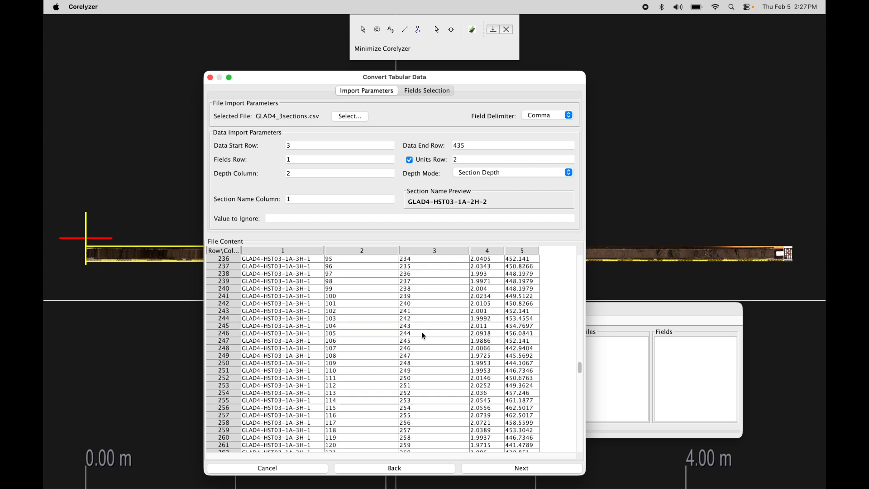
scroll(424, 335, "down", 8)
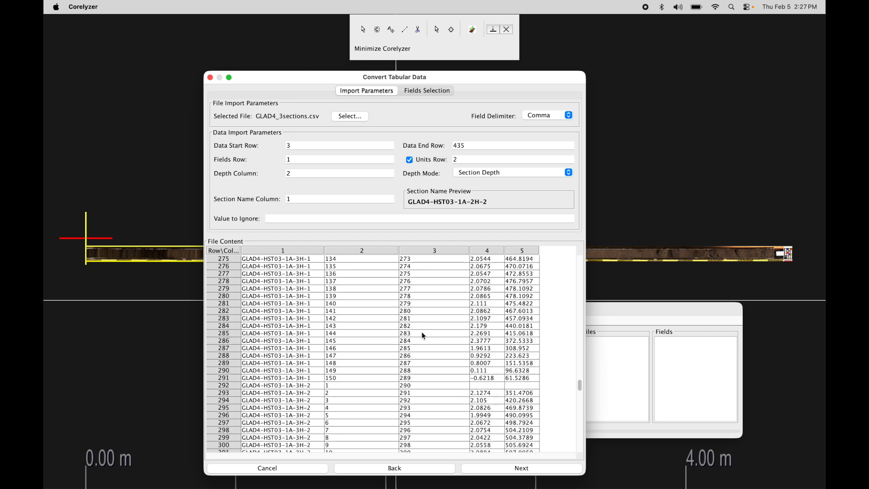
left_click(292, 341)
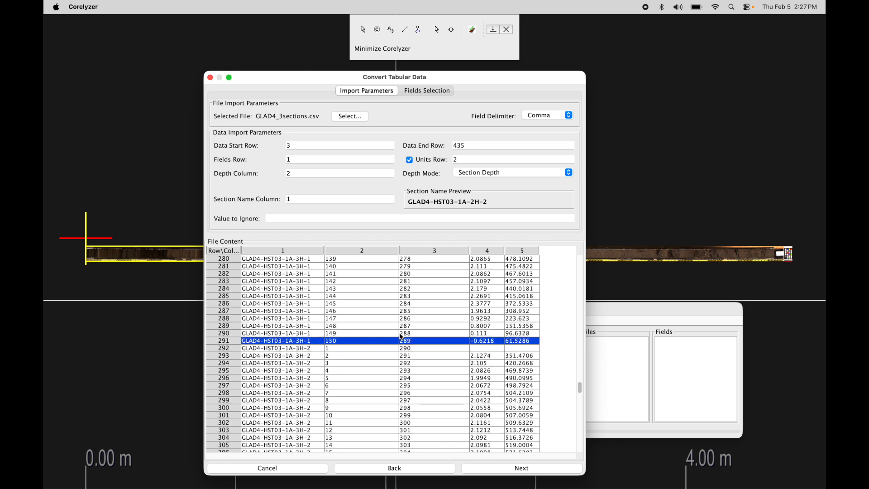
scroll(423, 353, "down", 11)
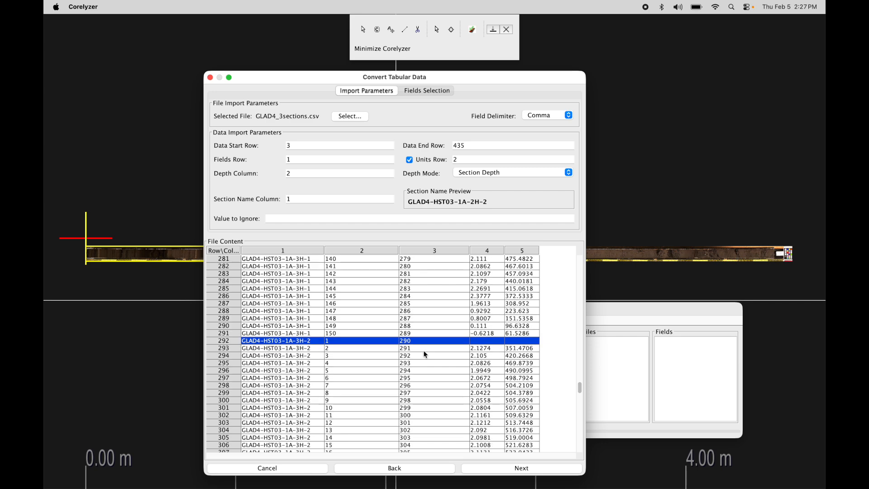
scroll(426, 355, "down", 5)
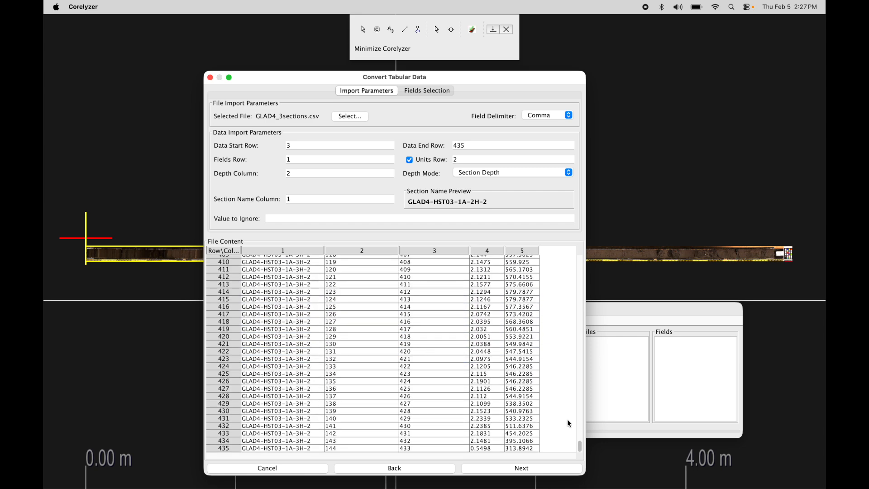
left_click_drag(580, 446, 573, 233)
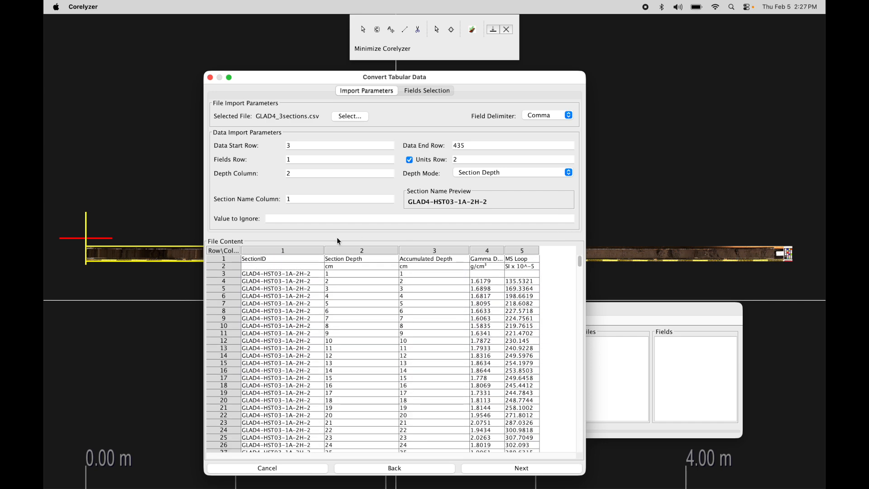
Set the depth column to 3 and the depth mode to Accumulated Depth
double_click(298, 174)
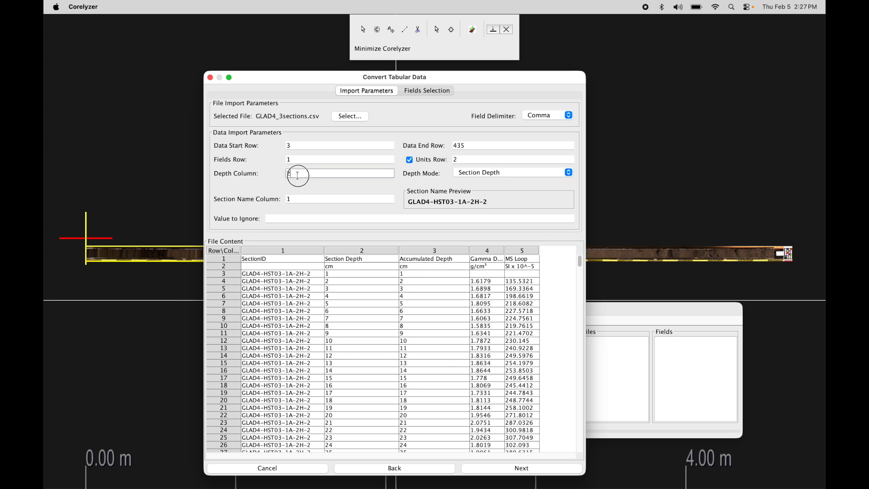
type("3")
left_click(502, 172)
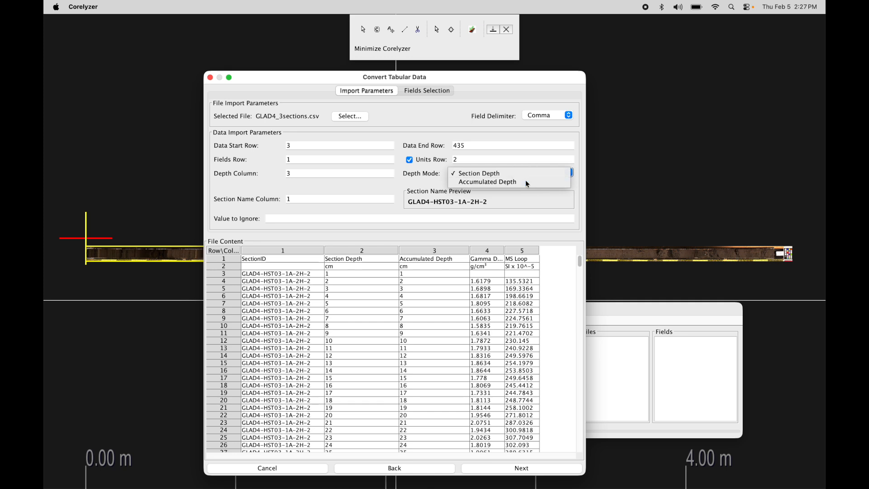
left_click(527, 182)
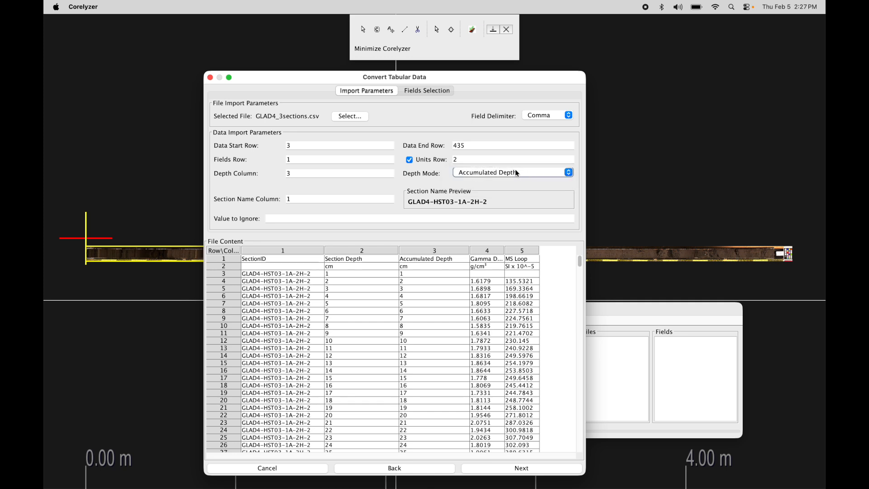
Restore the depth mode to Section Depth and the depth column to 2, and recheck both settings
left_click(513, 172)
left_click(512, 165)
left_click_drag(295, 173, 268, 172)
type("2")
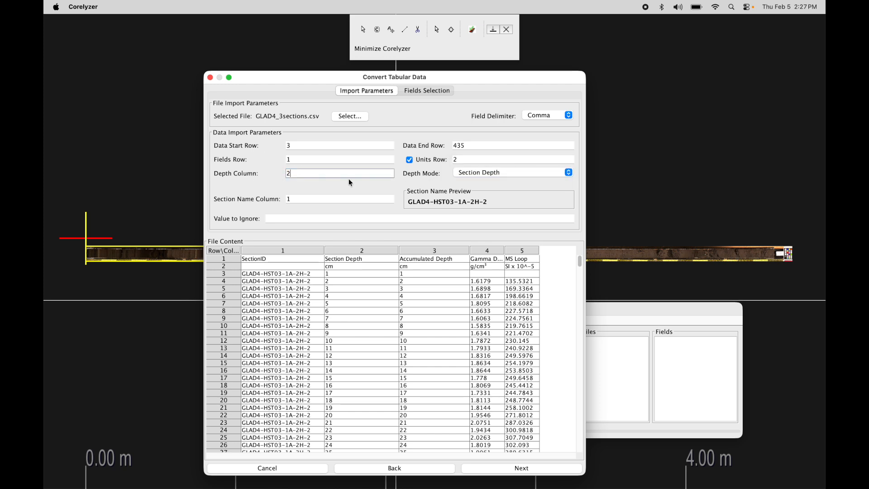
left_click(371, 159)
left_click(359, 173)
left_click(462, 175)
left_click(438, 176)
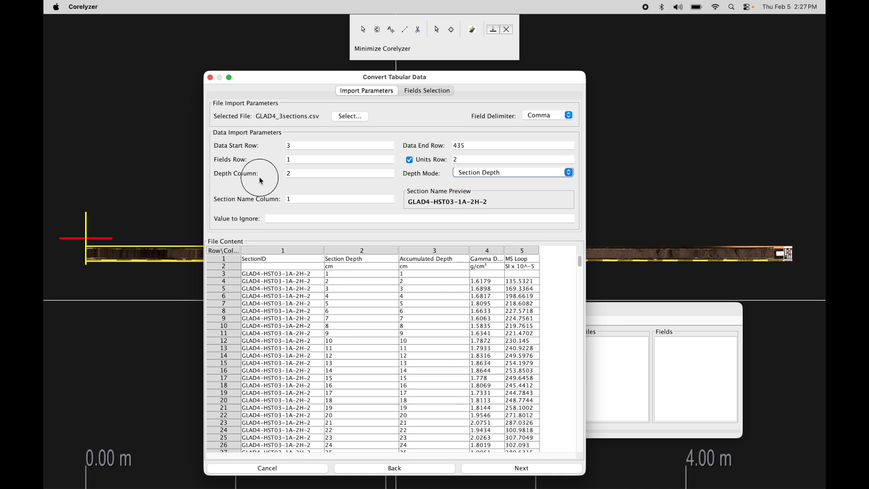
Check the section name column against the first data row's SectionID, and rearrange the windows to expose the loaded sections list
left_click(301, 198)
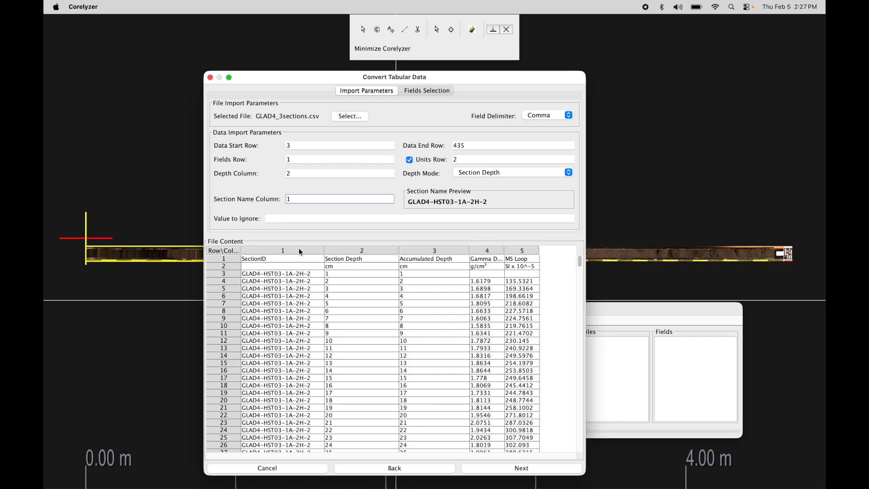
left_click(290, 275)
left_click_drag(480, 84, 366, 82)
left_click_drag(606, 309, 674, 322)
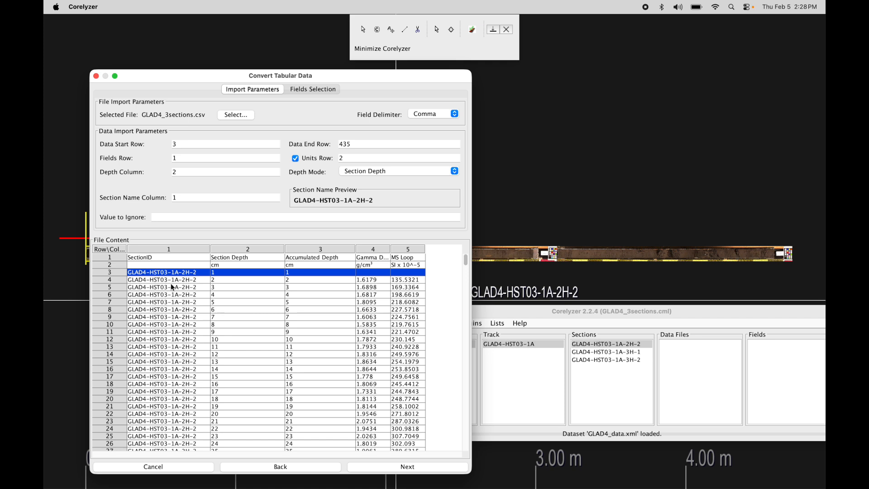
Try 2 as the section name column to compare the name preview, and restore it to 1
left_click(186, 199)
left_click(203, 197)
left_click_drag(189, 199, 156, 196)
type("2")
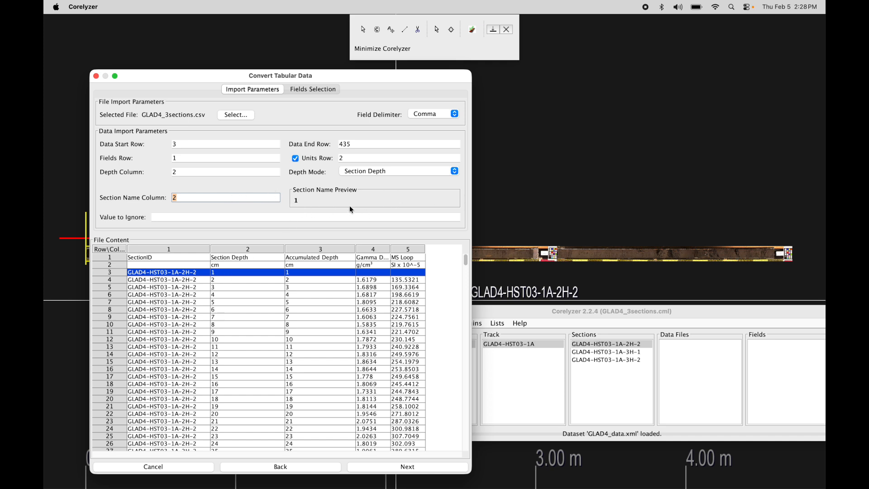
left_click_drag(193, 199, 159, 199)
type("1")
Try 9999 as the value to ignore and clear it again
left_click(190, 217)
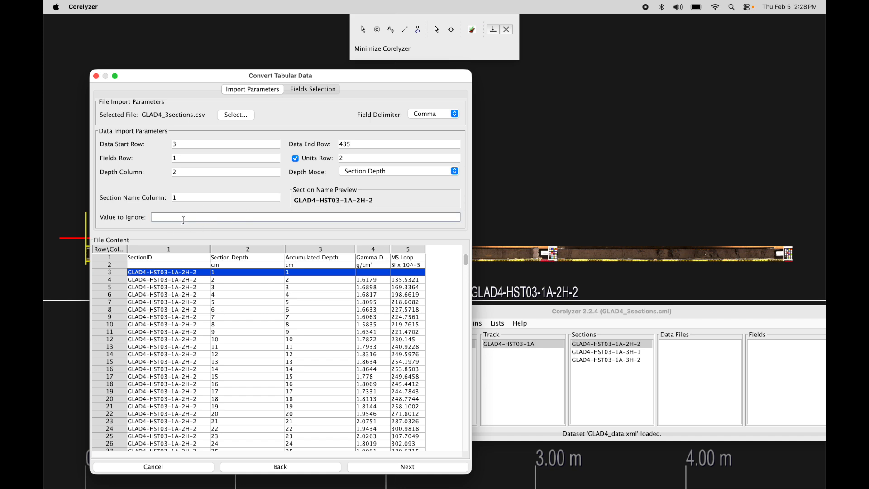
type("9999")
key("BackSpace")
key("BackSpace")
key("BackSpace")
key("BackSpace")
Reposition the conversion window and review the data start row, fields row, depth column and section name column settings
left_click_drag(324, 77, 352, 76)
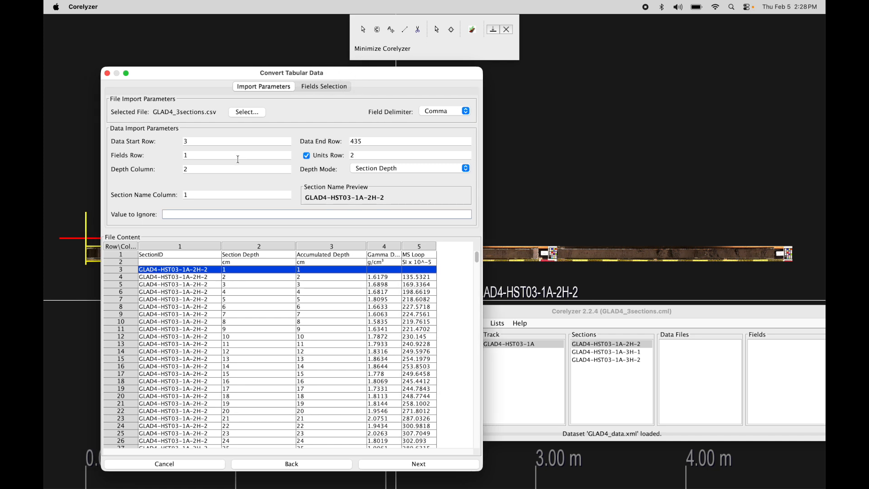
left_click(227, 141)
left_click(220, 156)
left_click(220, 169)
left_click(213, 194)
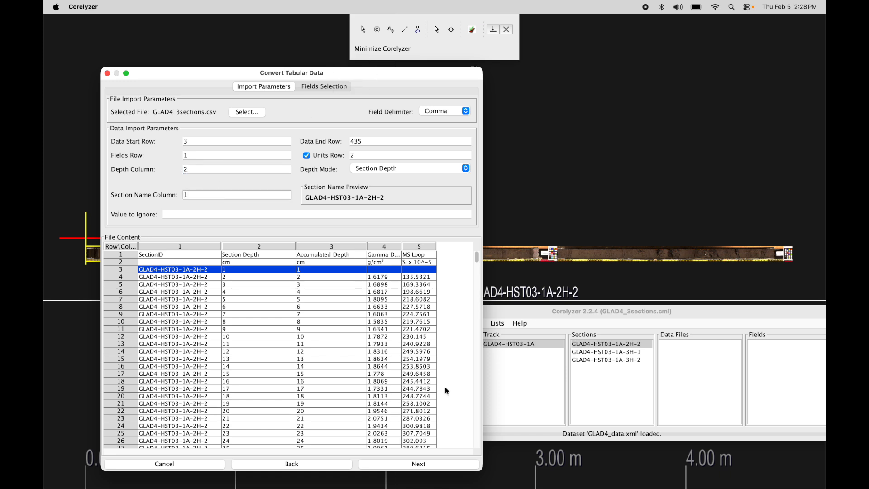
Proceed to the field selection and choose Gamma Density and MS Loop as the data columns to import
left_click(420, 466)
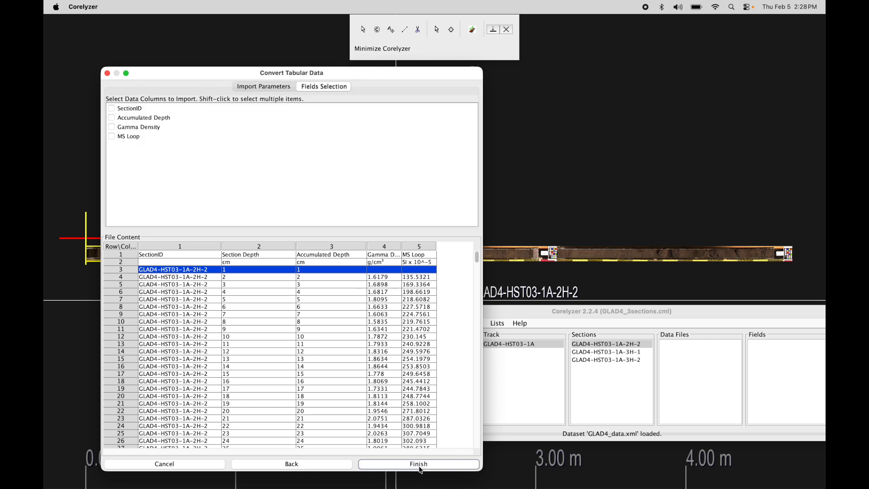
left_click_drag(235, 77, 260, 78)
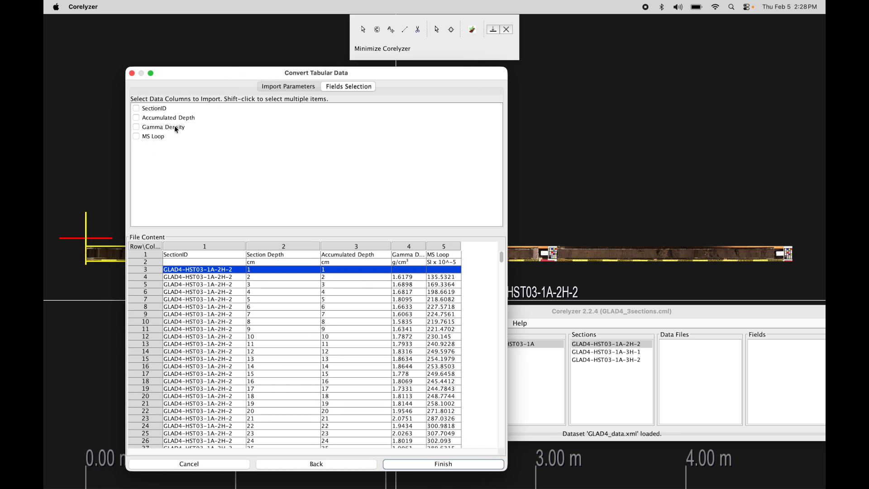
left_click(137, 128)
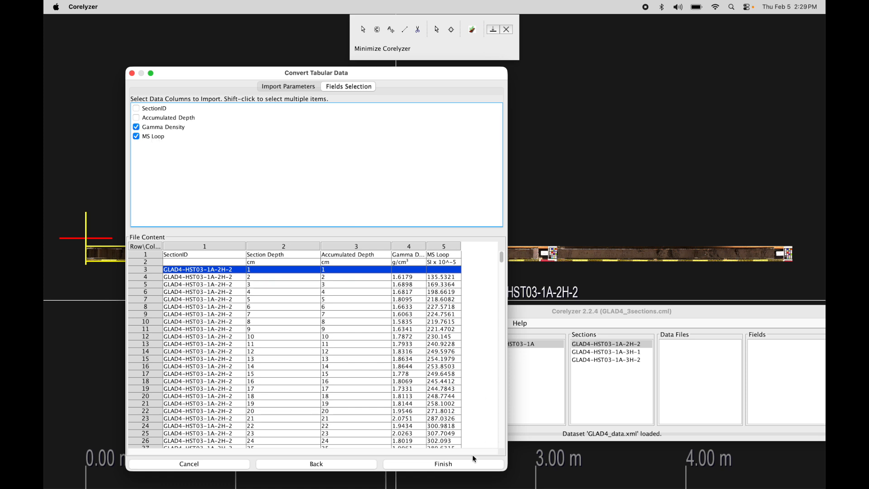
Finish the conversion and save the output on the Desktop as GLAD4_data in XML format
left_click(449, 466)
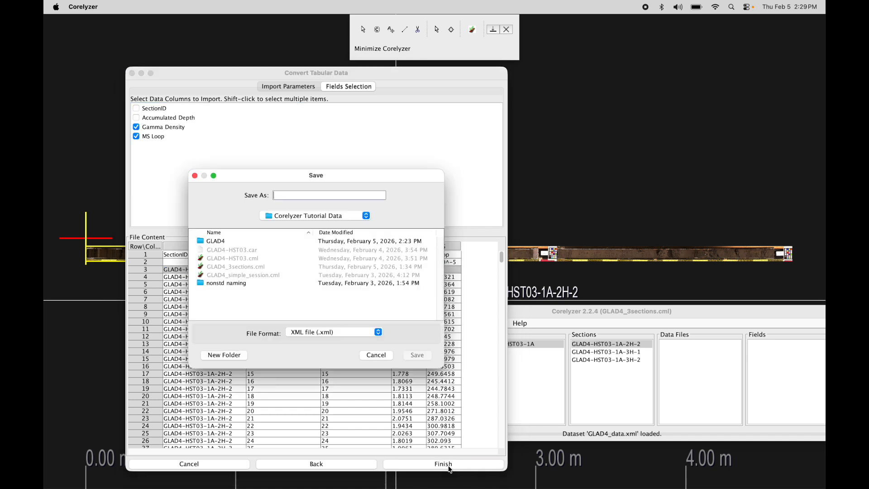
left_click_drag(491, 160, 504, 158)
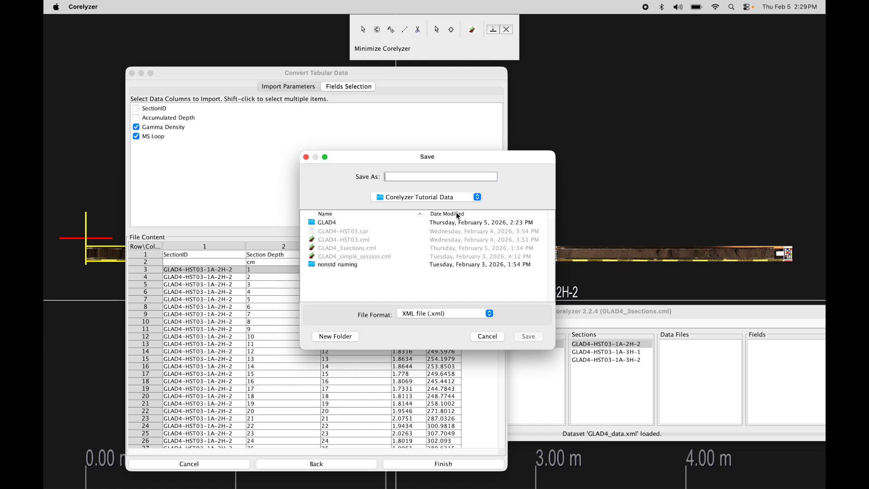
left_click_drag(495, 158, 481, 156)
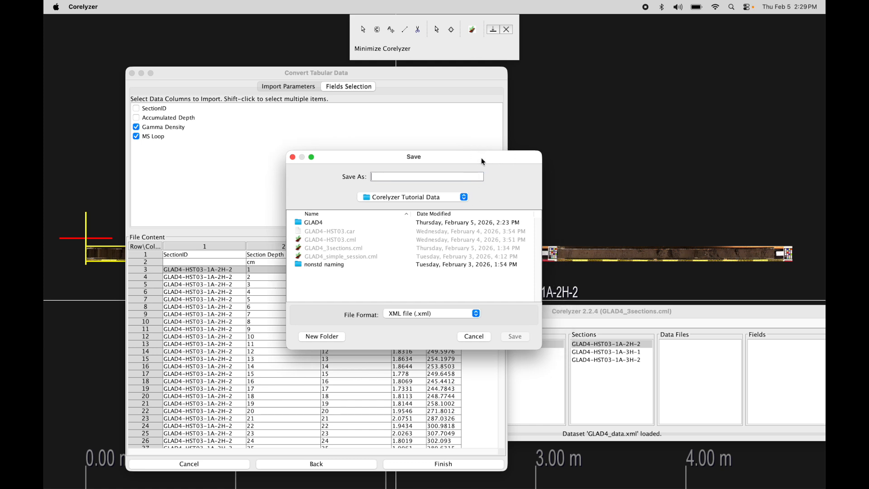
left_click_drag(493, 159, 481, 159)
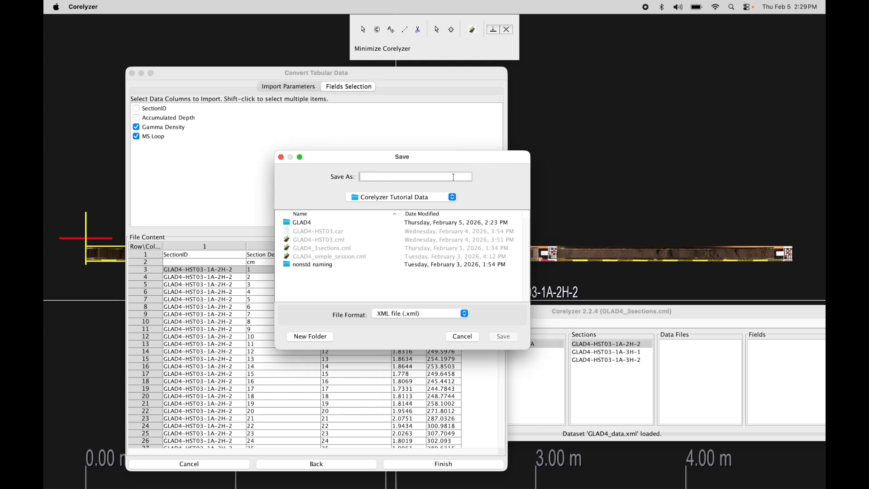
left_click(441, 197)
left_click(430, 204)
left_click(413, 175)
type("GLAD4_data.xml")
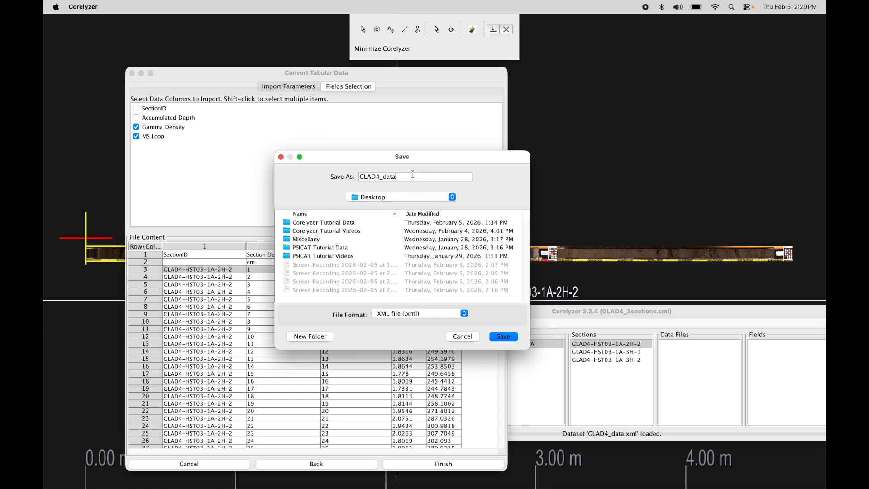
key("BackSpace")
key("BackSpace")
key("BackSpace")
key("BackSpace")
left_click(505, 337)
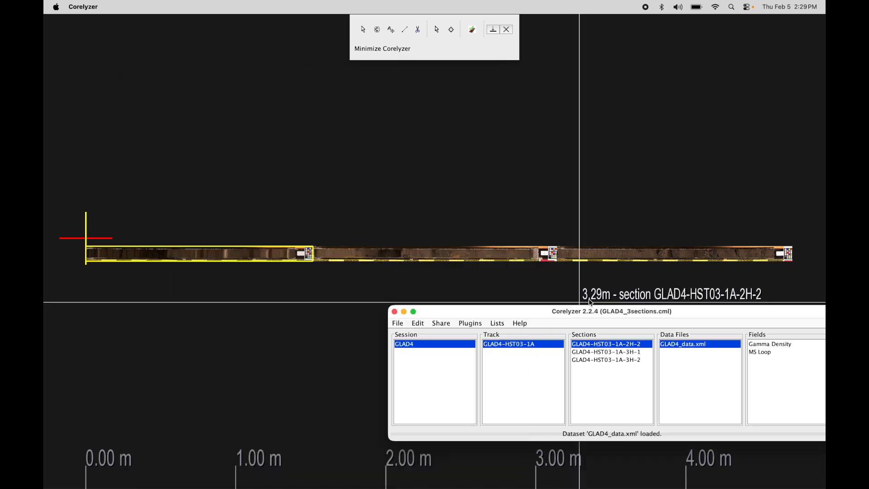
Bring the main window fully into view and examine the Gamma Density and MS Loop fields of GLAD4_data.xml
left_click_drag(696, 311, 549, 313)
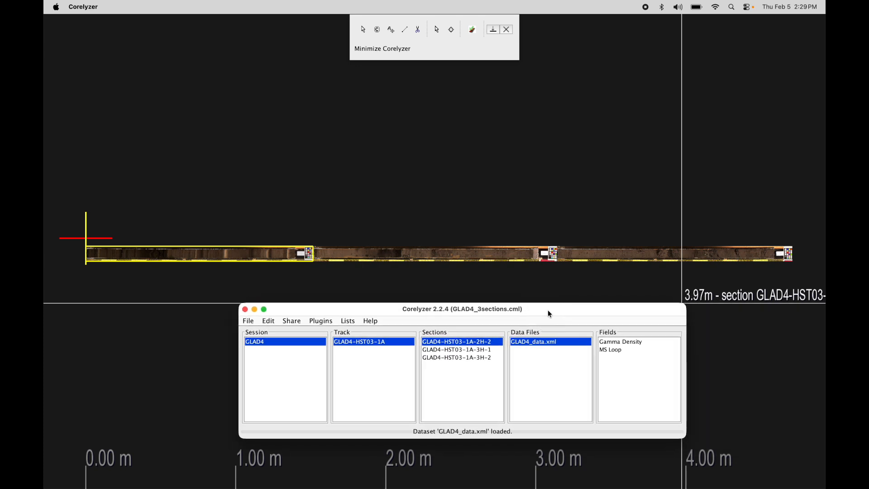
left_click(548, 349)
left_click(625, 343)
left_click(627, 350)
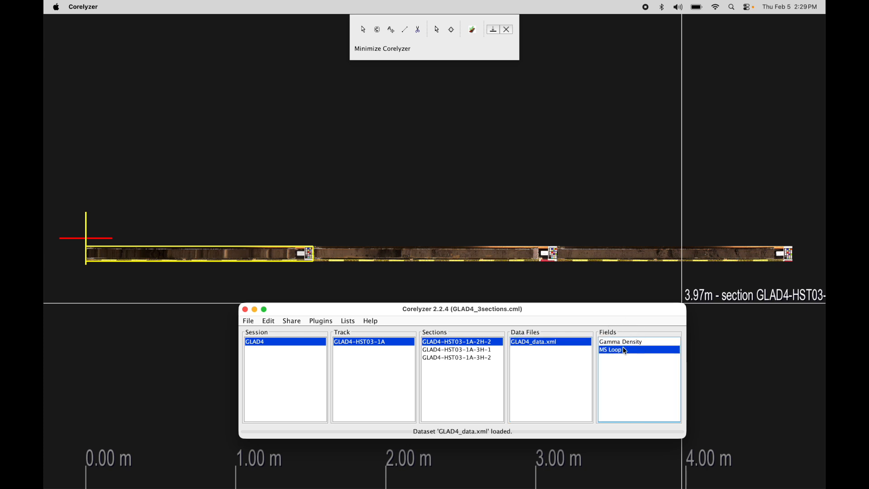
left_click(627, 342)
left_click(628, 350)
left_click(628, 342)
left_click(627, 350)
left_click(626, 343)
left_click(626, 350)
left_click(626, 342)
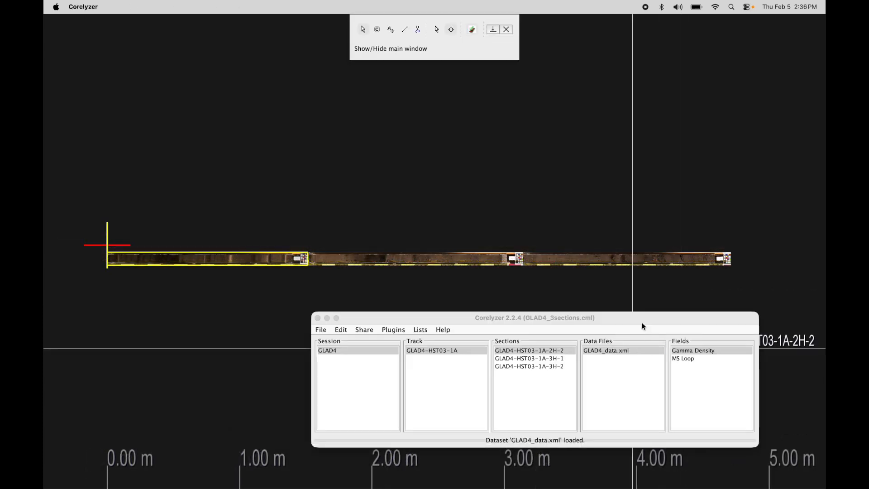
Reposition the main window and check which actions are available for the GLAD4_data.xml data file
left_click(645, 314)
left_click_drag(646, 317, 646, 316)
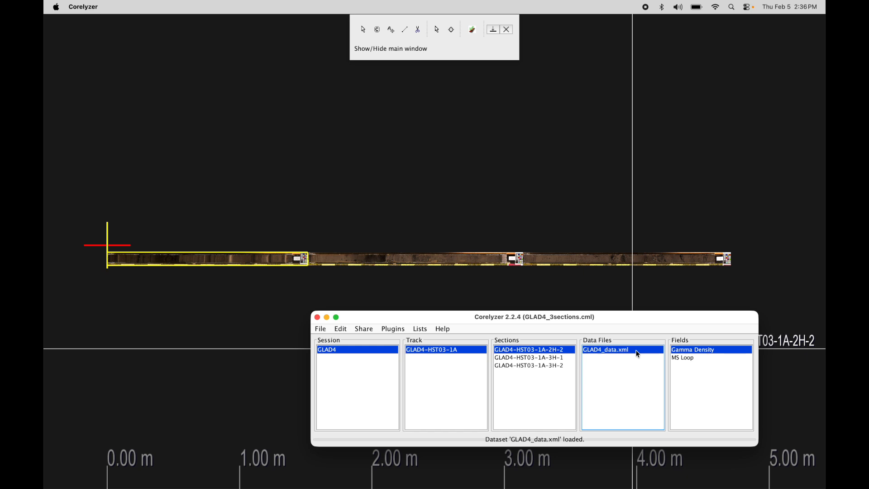
left_click_drag(640, 315, 651, 316)
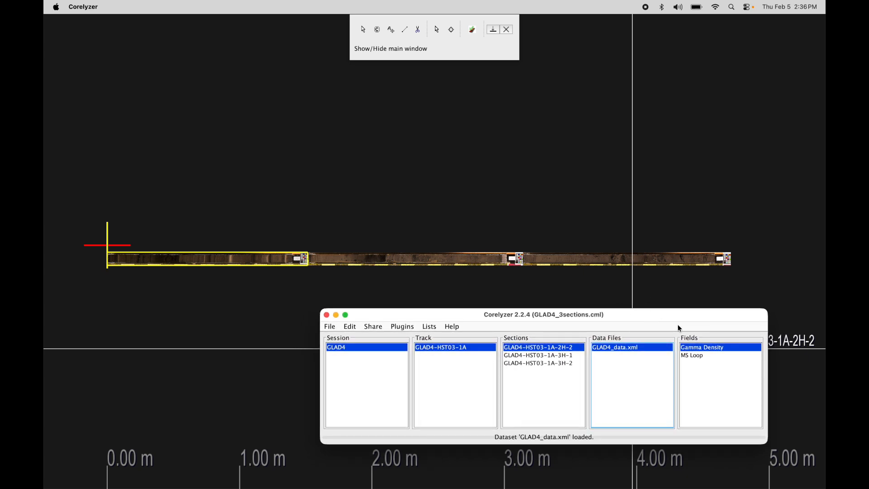
right_click(616, 349)
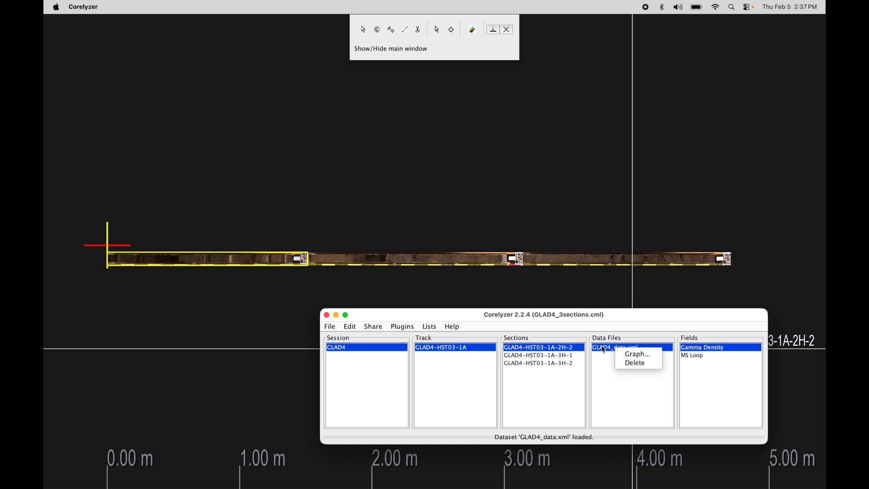
left_click(654, 322)
Open the graph settings from the first core section, GLAD4-HST03-1A-2H-2, and reposition the settings window
right_click(170, 267)
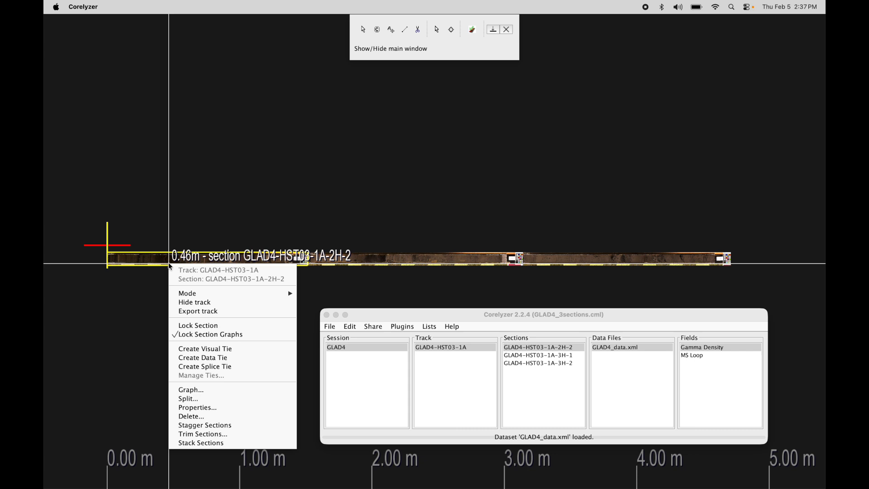
left_click(225, 392)
left_click_drag(659, 205, 693, 178)
left_click_drag(752, 172, 732, 178)
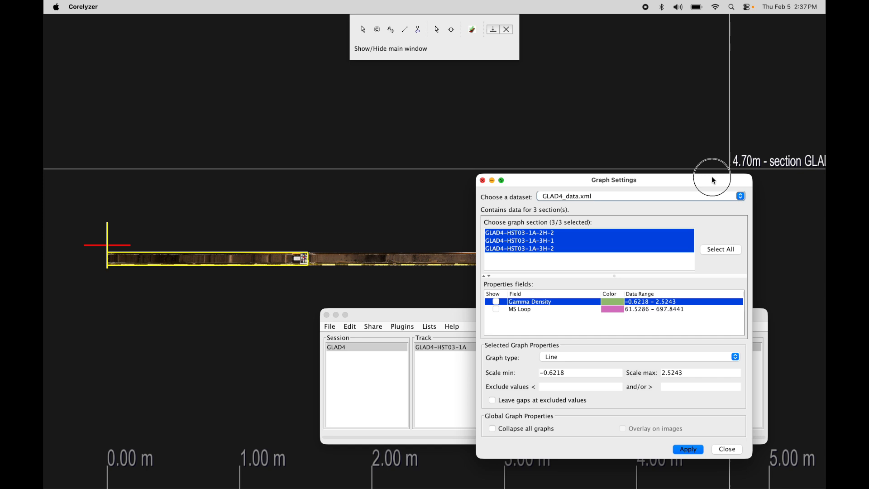
Choose GLAD4_data.xml as the dataset to graph and reposition the graph settings window
left_click(595, 256)
left_click_drag(640, 167, 414, 181)
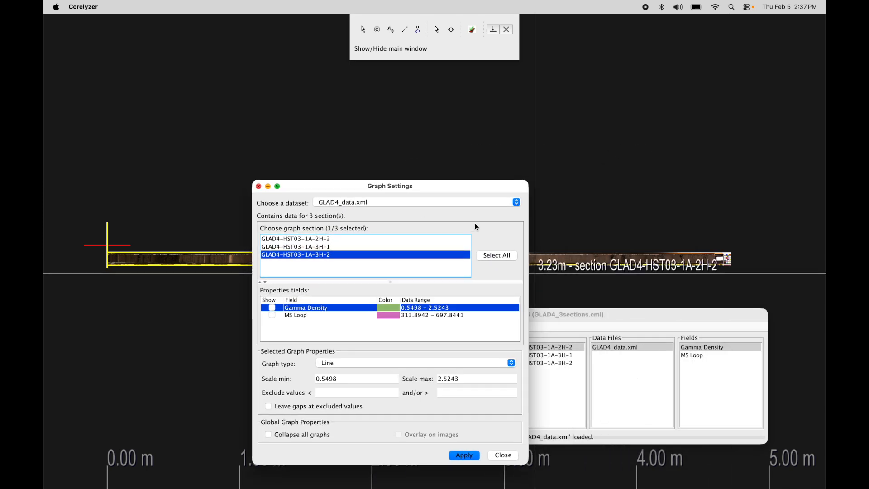
left_click_drag(471, 183, 476, 182)
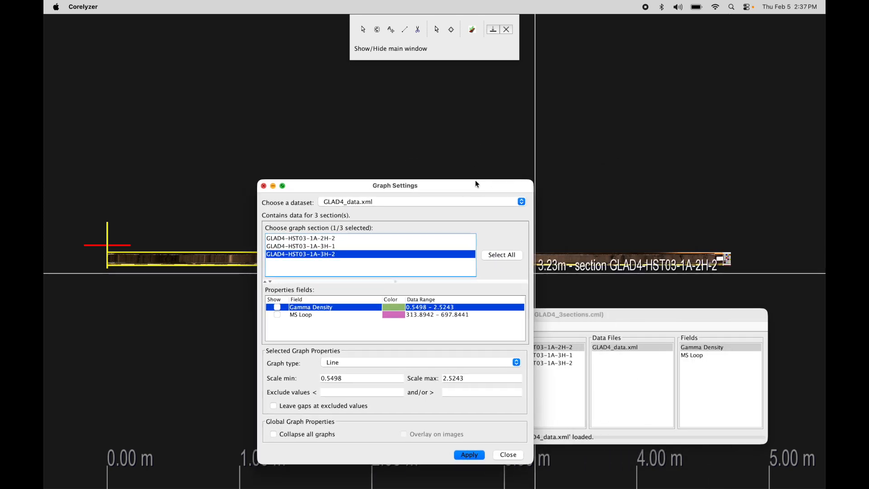
left_click(388, 201)
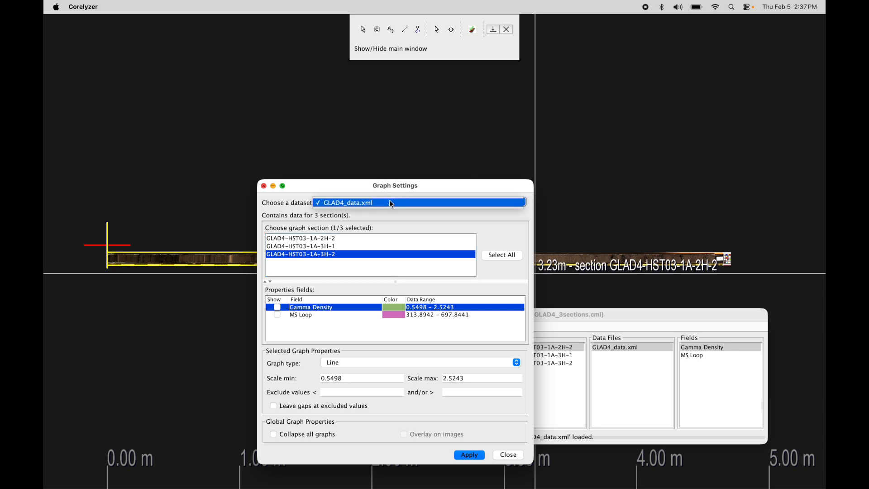
left_click(392, 204)
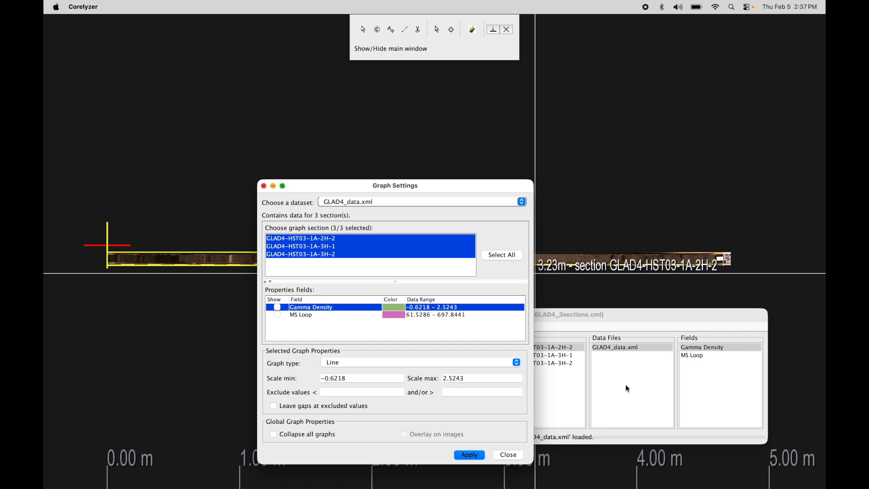
left_click(445, 203)
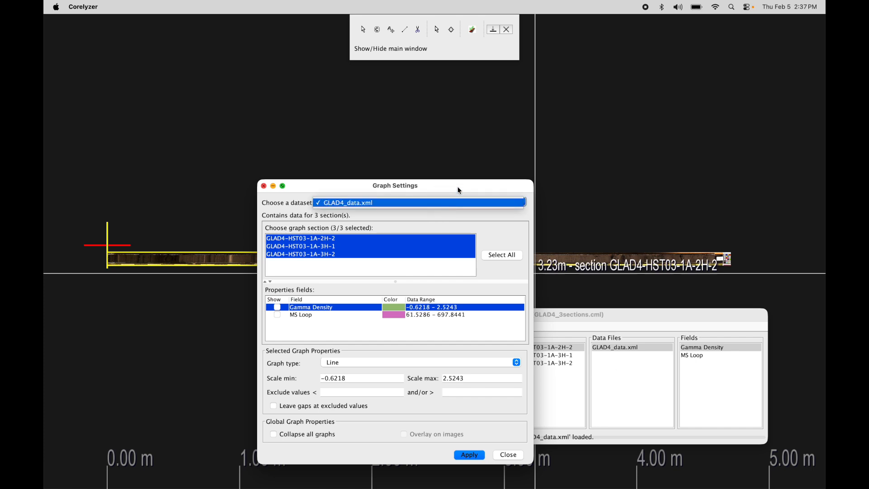
left_click(460, 189)
left_click_drag(459, 189, 466, 186)
left_click(390, 199)
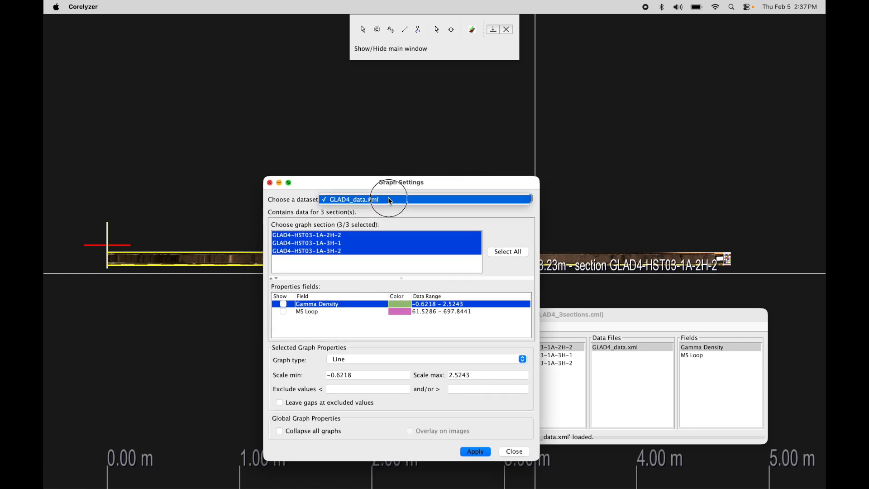
left_click(390, 200)
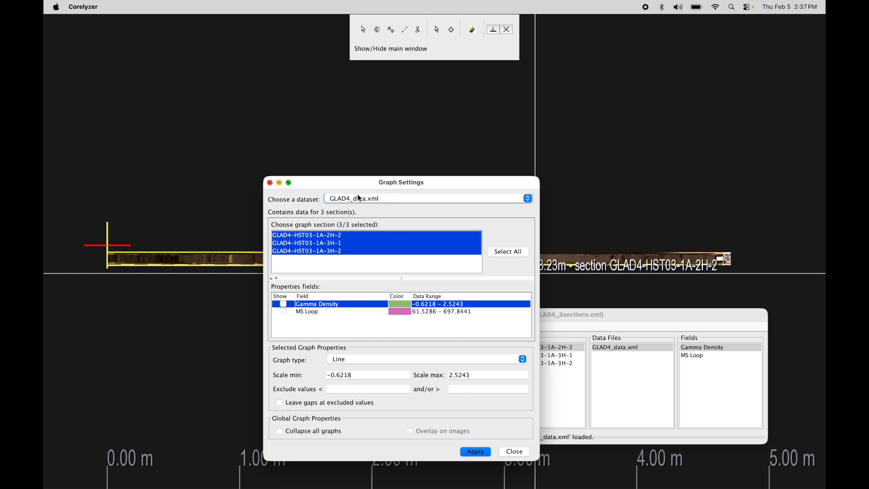
left_click_drag(366, 179, 403, 179)
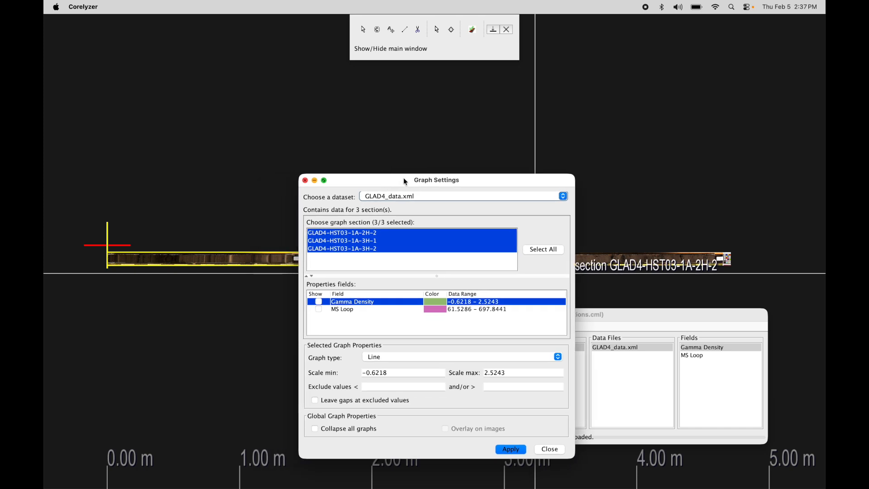
Select only GLAD4-HST03-1A-2H-2 as the graph section and move the settings window clear of that core image
left_click(365, 259)
left_click(369, 234)
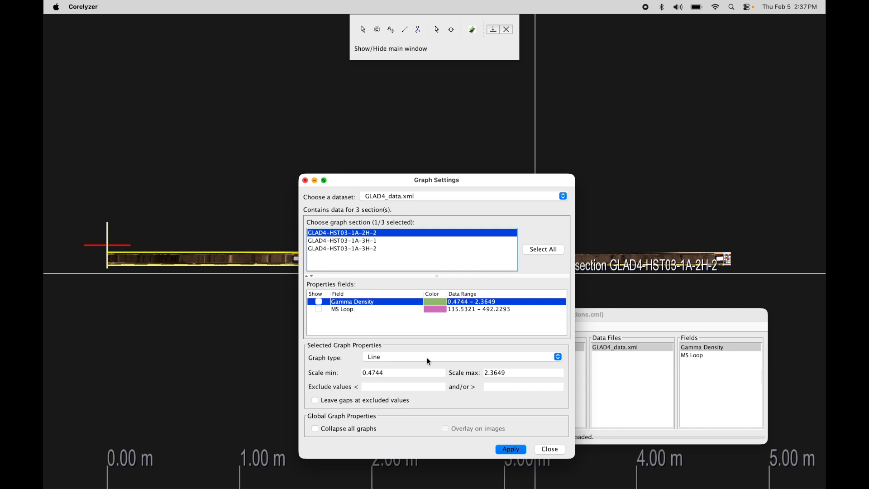
left_click_drag(497, 183, 618, 176)
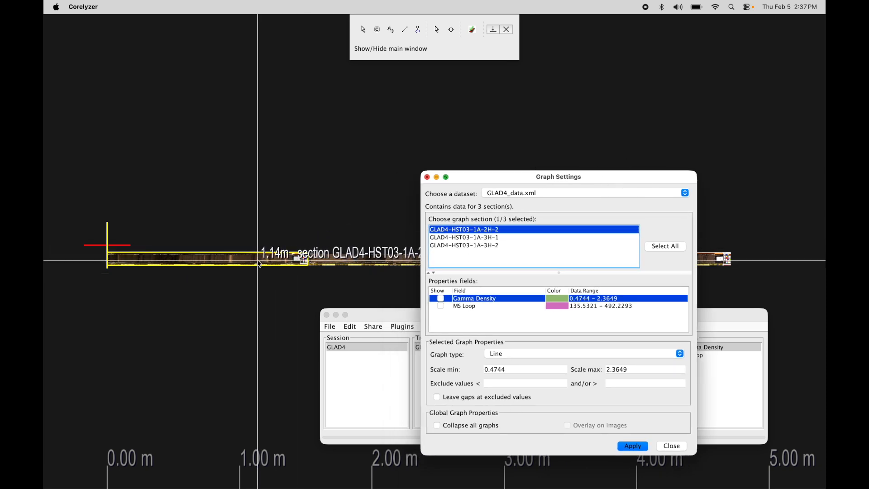
left_click_drag(605, 177, 647, 226)
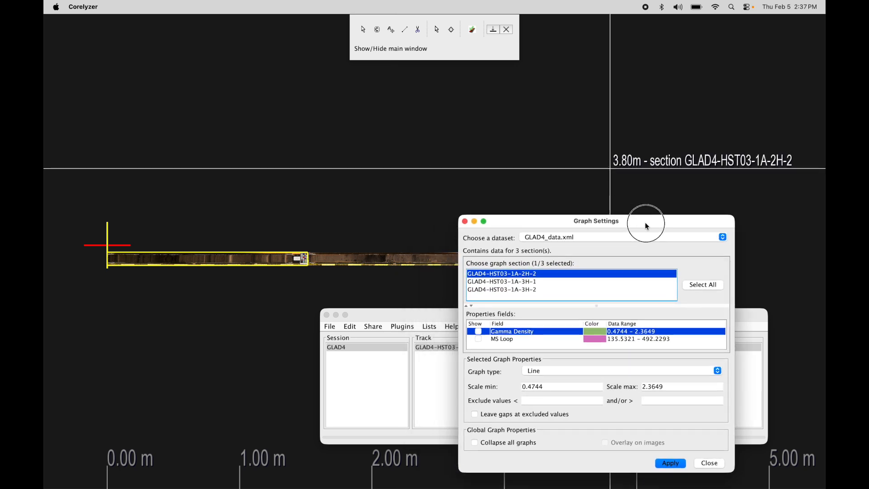
Show the Gamma Density and MS Loop graphs for GLAD4-HST03-1A-2H-2 and inspect them up close above the core
left_click(478, 331)
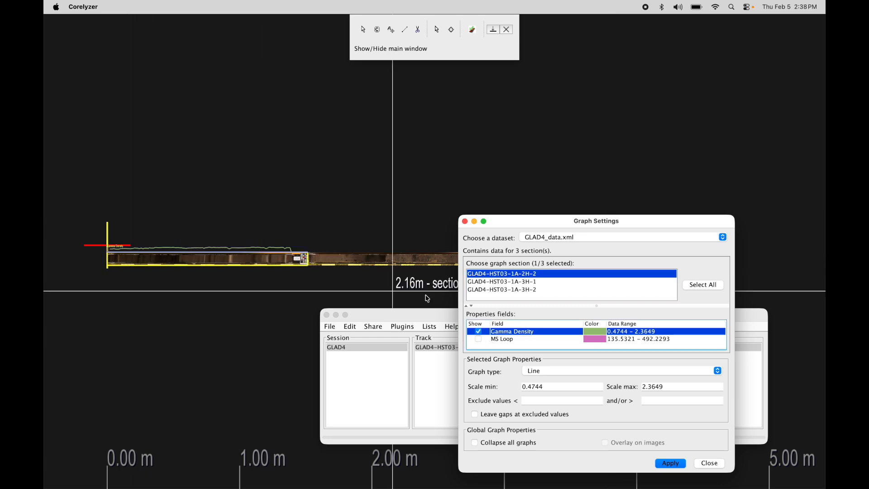
left_click(478, 339)
left_click_drag(188, 289, 288, 279)
scroll(263, 240, "up", 5)
scroll(262, 240, "up", 5)
left_click_drag(235, 331, 238, 256)
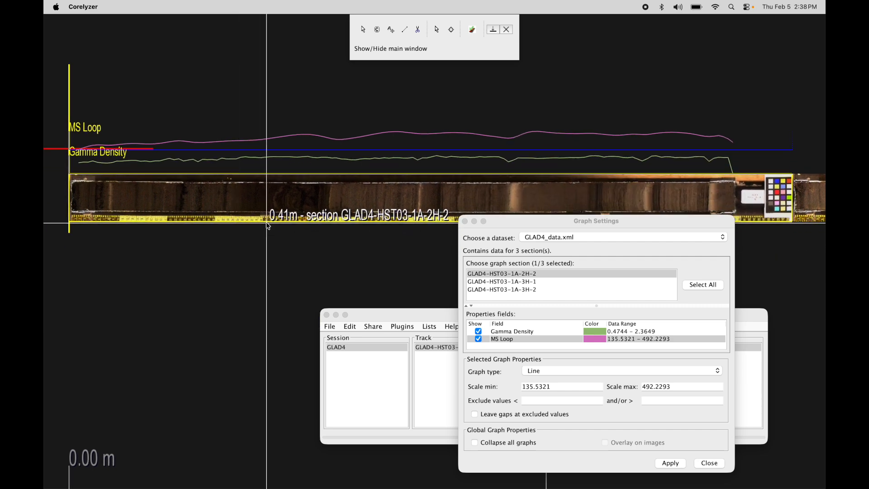
left_click_drag(262, 241, 258, 237)
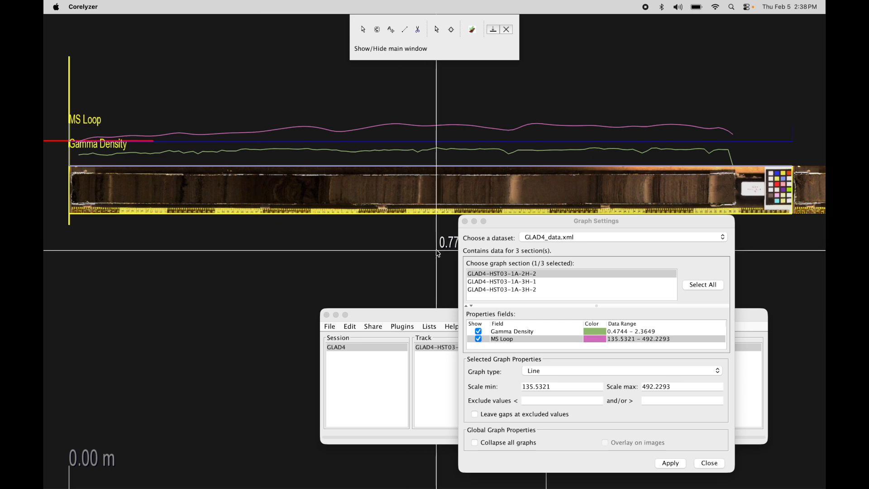
Compare the data ranges and graph properties of the Gamma Density and MS Loop fields
left_click_drag(553, 225, 544, 225)
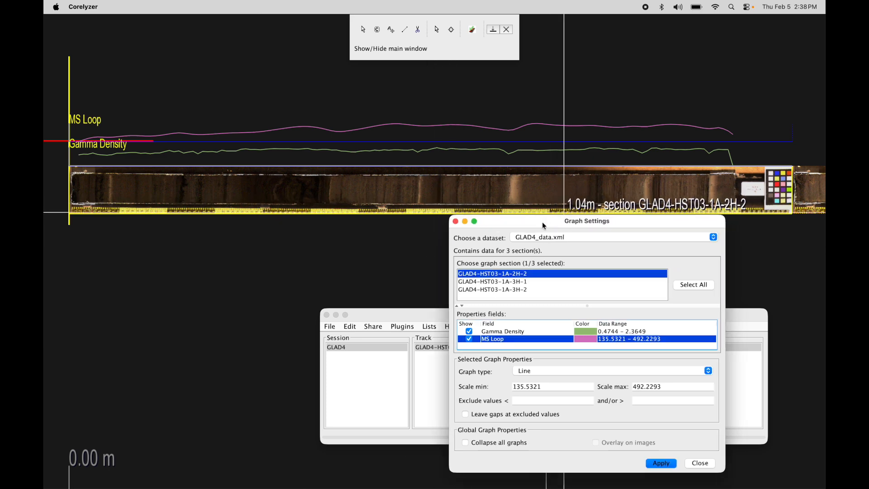
left_click(632, 332)
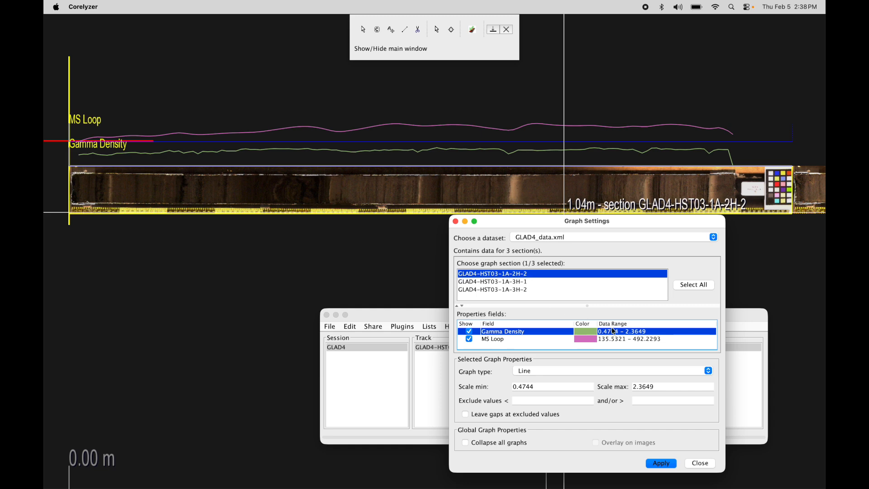
left_click(627, 340)
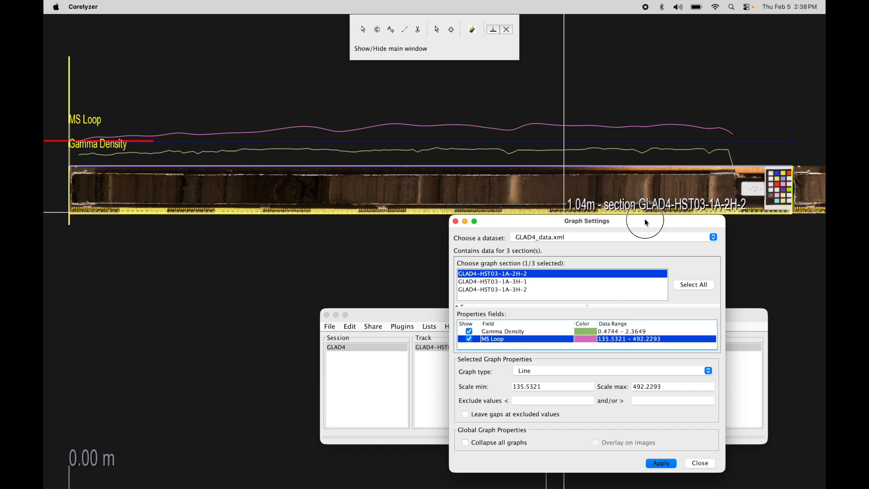
left_click_drag(645, 219, 642, 221)
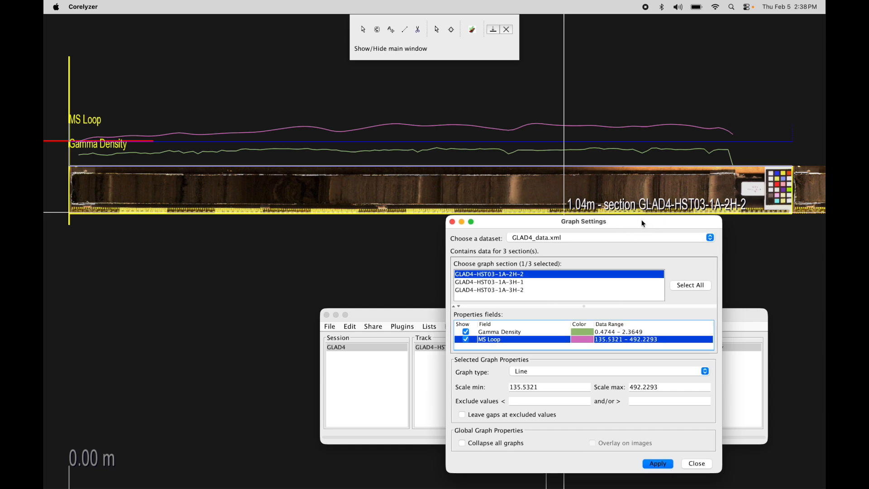
Change the Gamma Density graph color to a bright green swatch
left_click(556, 333)
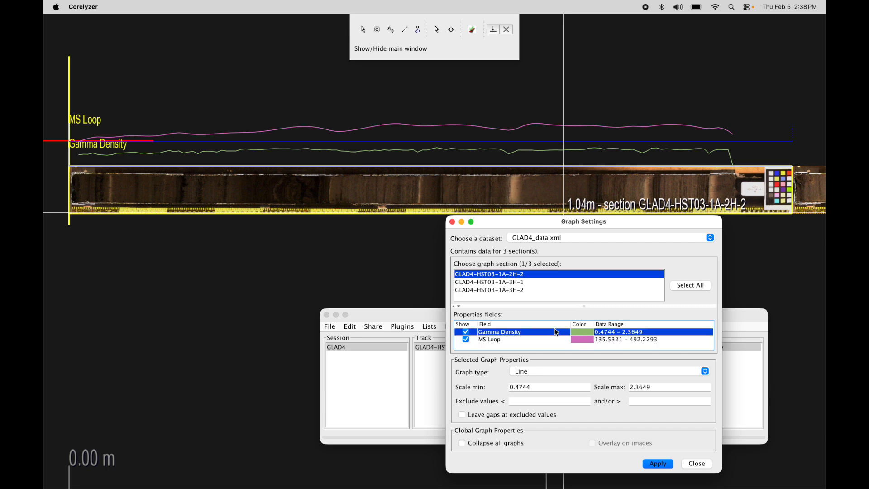
left_click(580, 333)
left_click(466, 223)
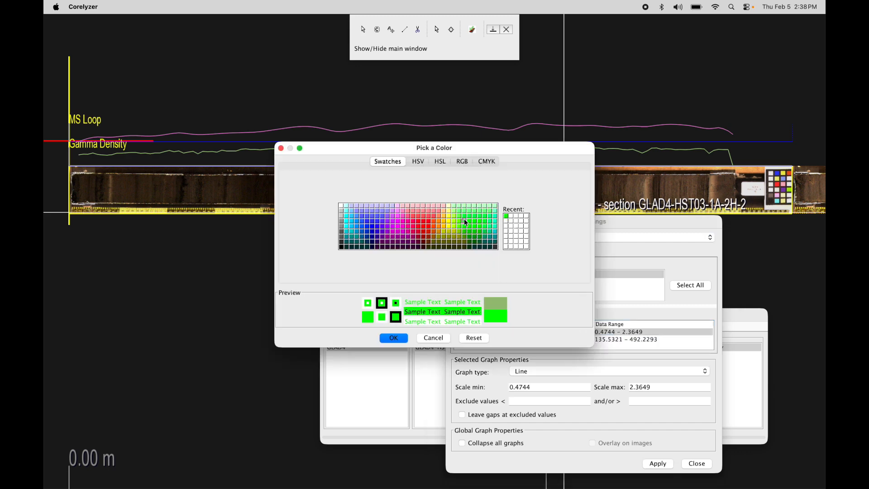
left_click(396, 338)
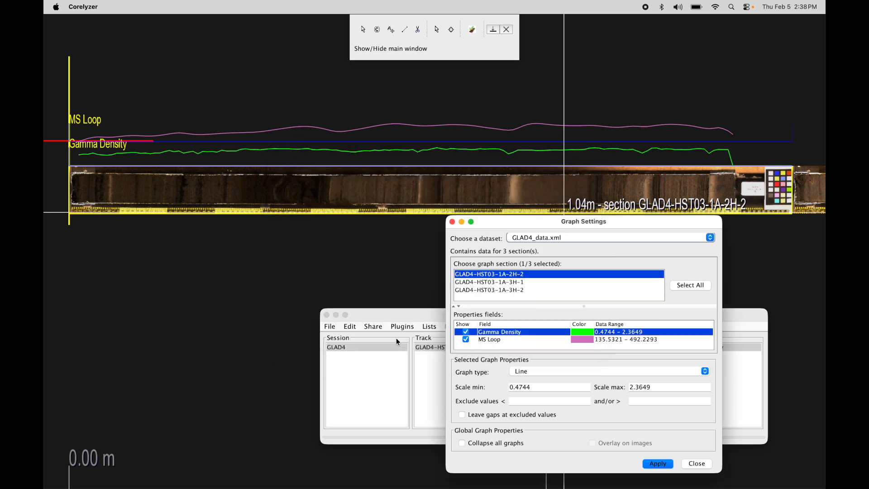
Change the MS Loop graph color to a bright red swatch
left_click(582, 339)
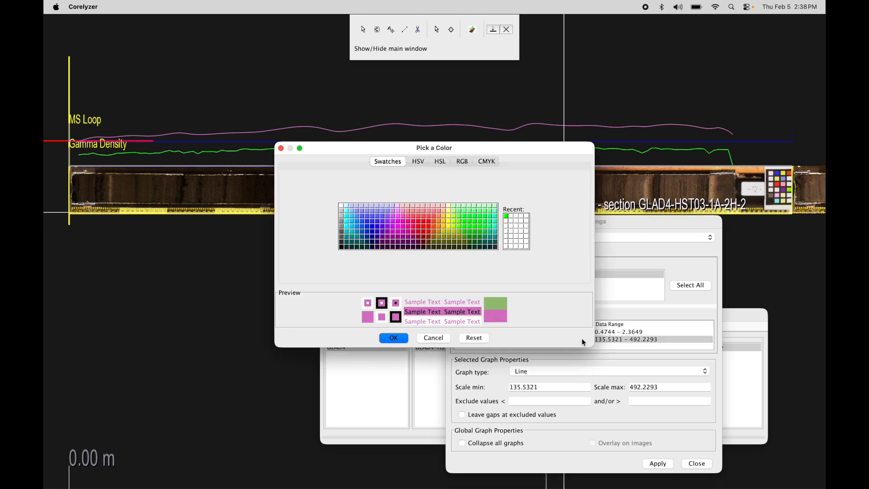
left_click(418, 223)
left_click(395, 338)
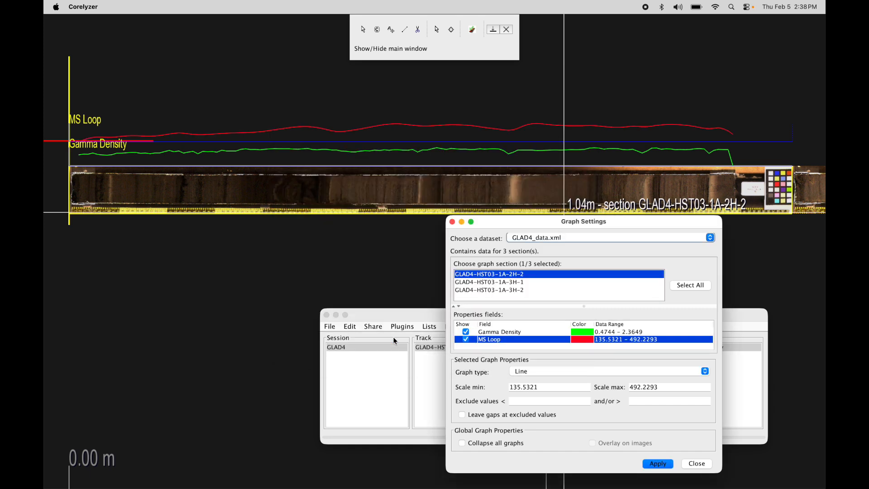
left_click_drag(613, 221, 615, 227)
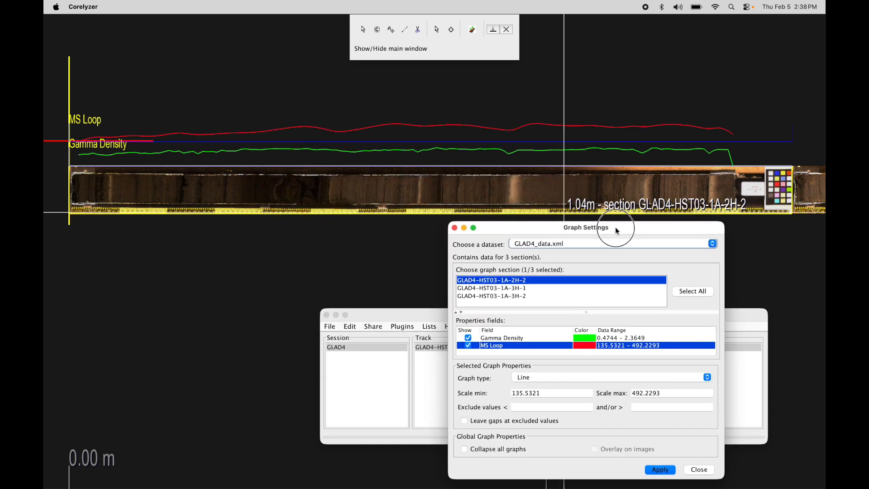
Set the Gamma Density graph type to Point and the MS Loop graph type to Line & Points
left_click(523, 338)
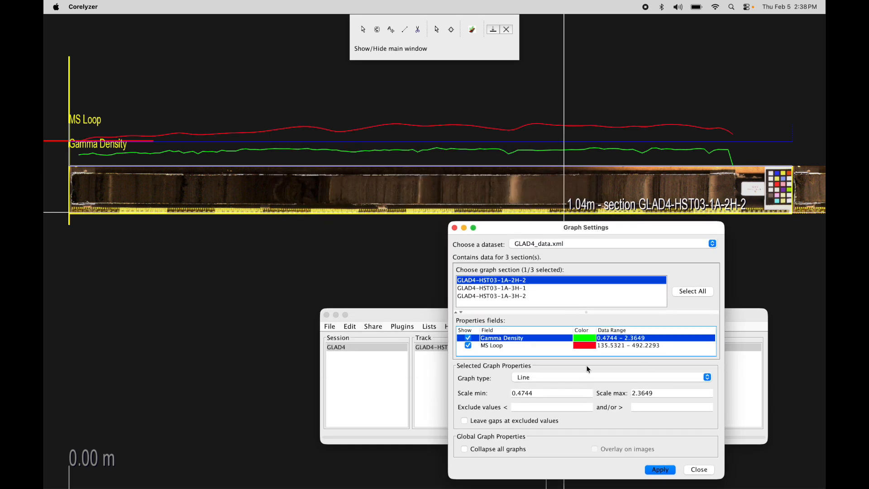
left_click(703, 376)
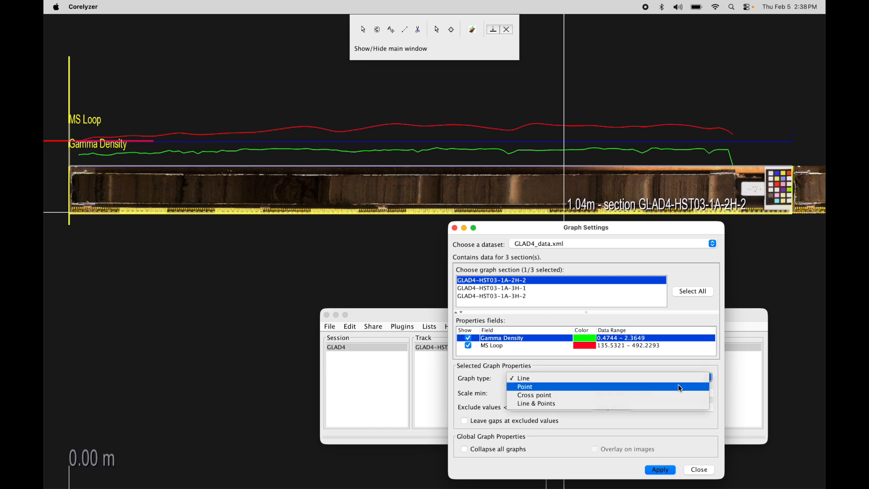
left_click(680, 388)
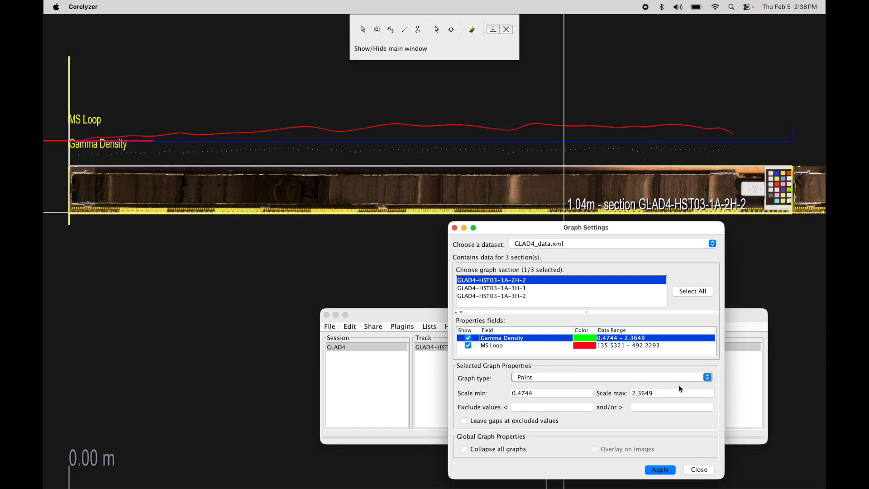
left_click(496, 346)
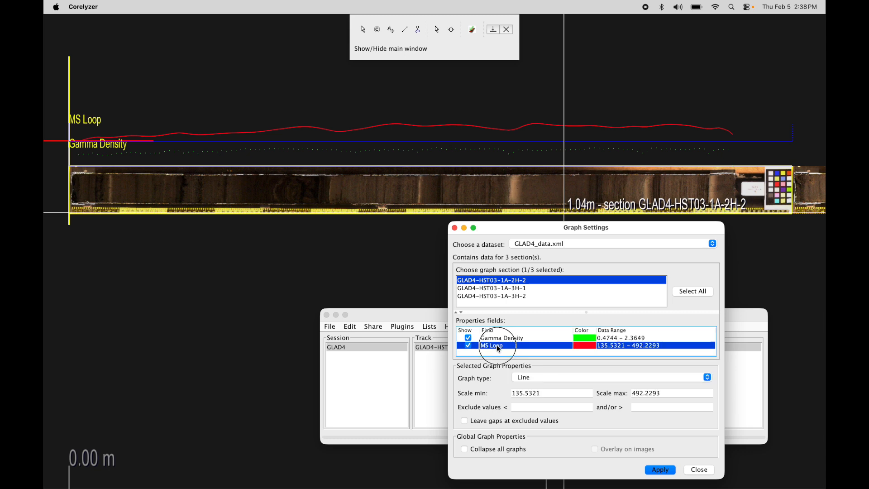
left_click(534, 377)
left_click(534, 403)
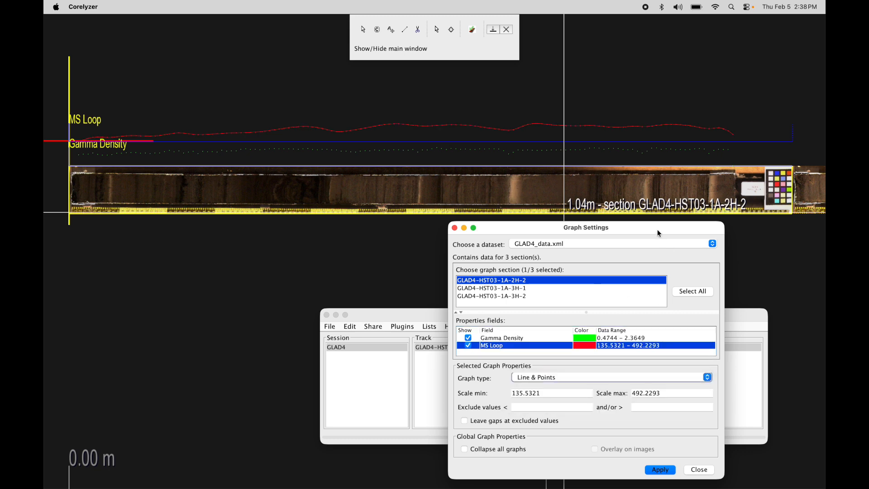
left_click_drag(656, 231, 659, 234)
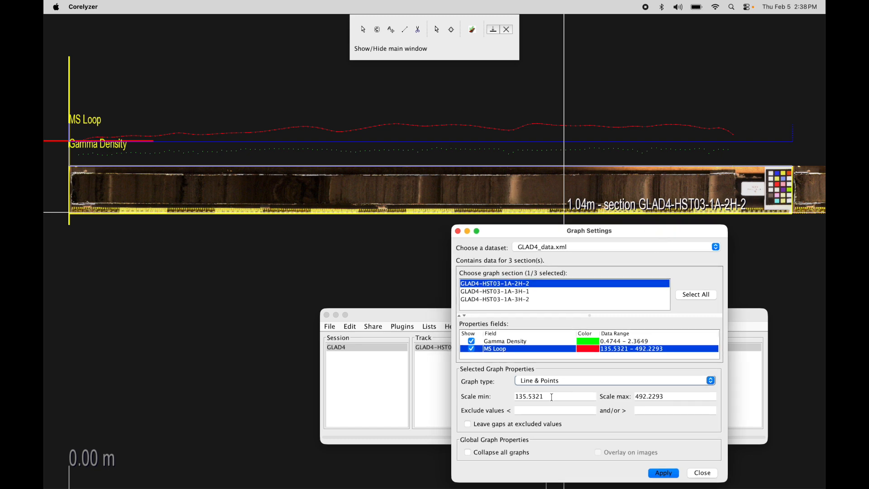
Set the MS Loop graph scale to a minimum of 100 and a maximum of 600, and apply it
left_click(552, 394)
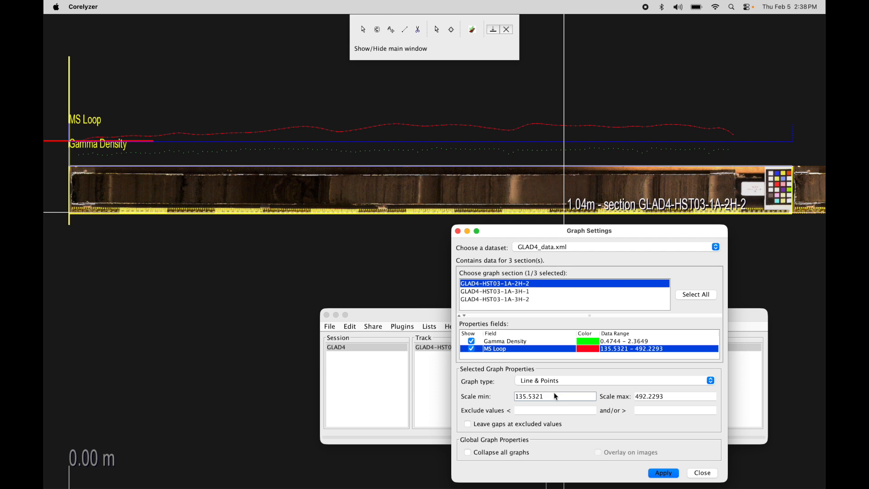
double_click(552, 393)
type("100")
key("Tab")
type("00")
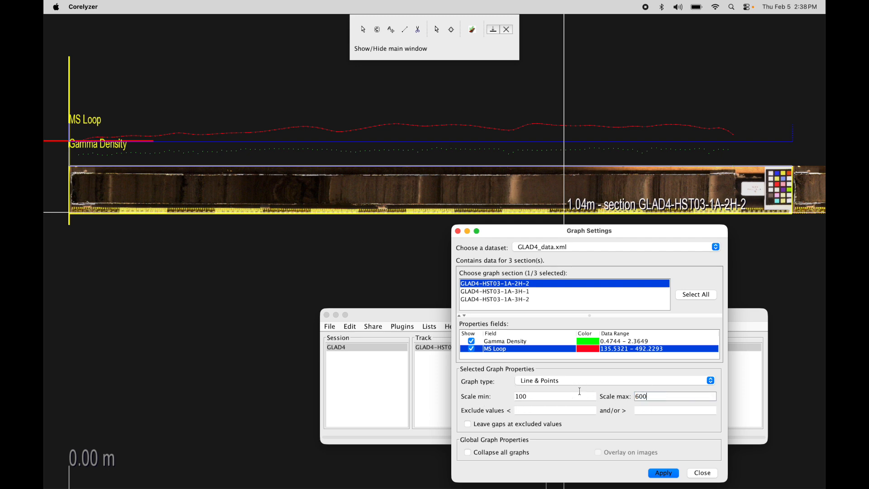
left_click(660, 473)
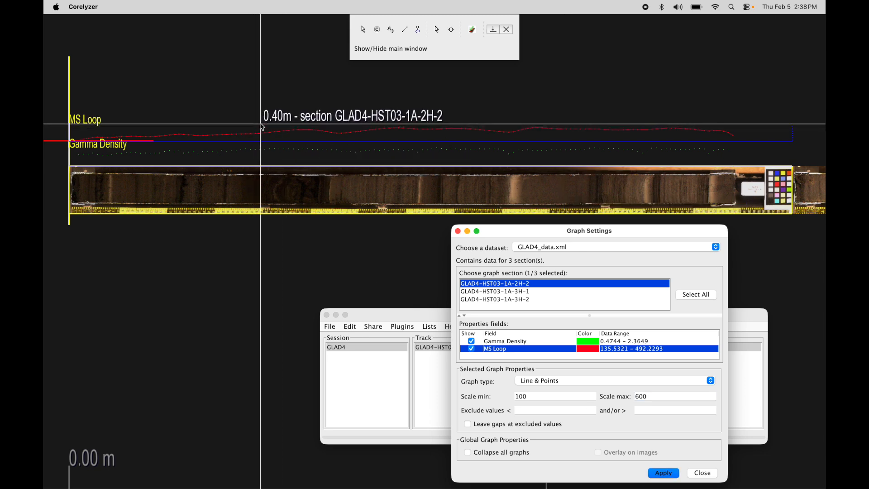
left_click_drag(636, 232, 638, 232)
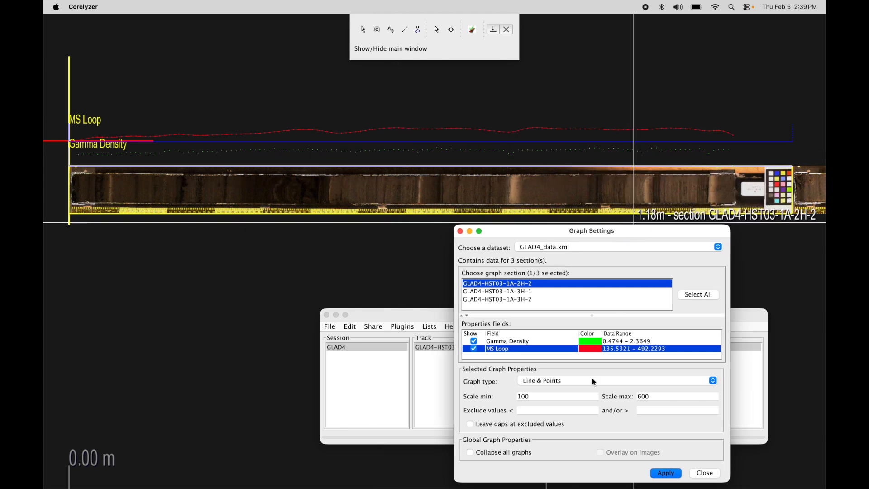
Exclude MS Loop values below 200 and above 350 from the graph, applying each limit in turn
left_click(546, 409)
type("200")
left_click(665, 473)
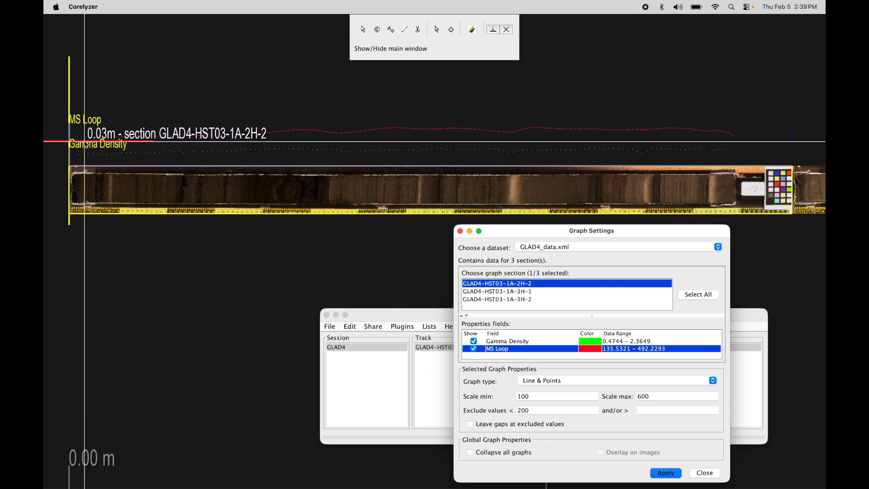
left_click(647, 410)
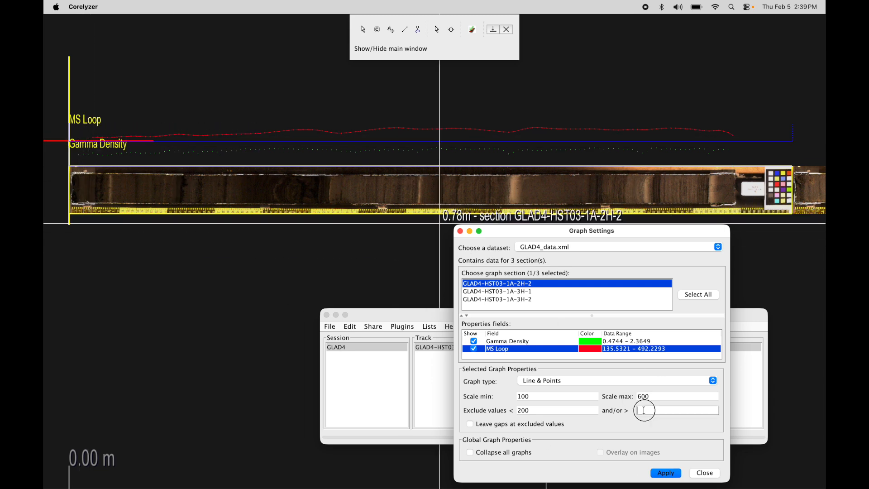
type("350")
left_click(671, 475)
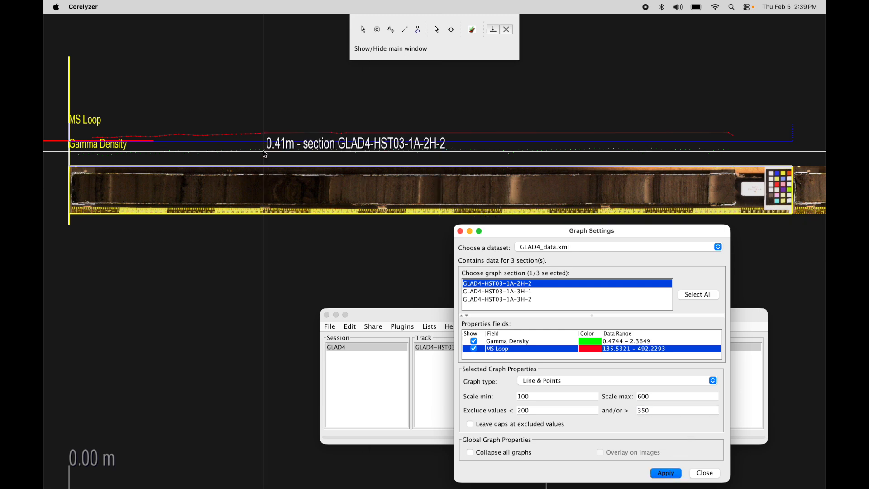
Clear both MS Loop exclusion limits and apply the change
double_click(653, 410)
key("BackSpace")
key("shift+Tab")
key("BackSpace")
left_click(666, 474)
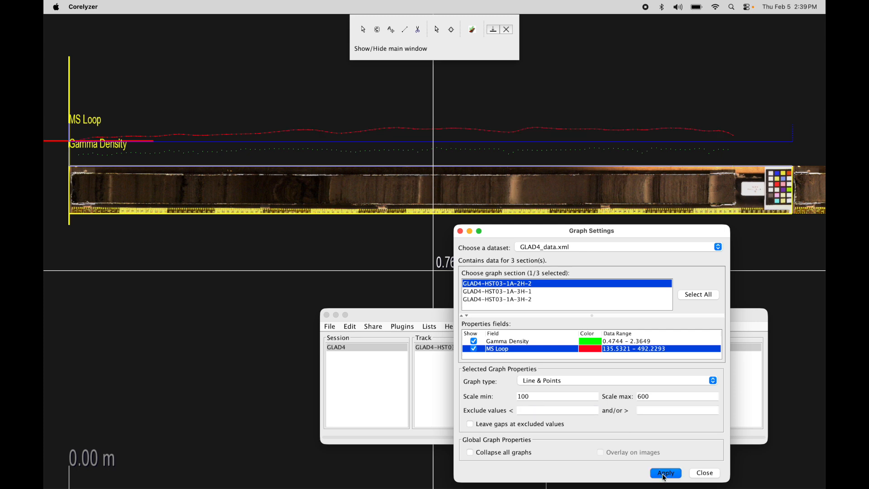
Try collapsing all graphs and overlaying them on the core image, and turn both options off again
left_click(471, 452)
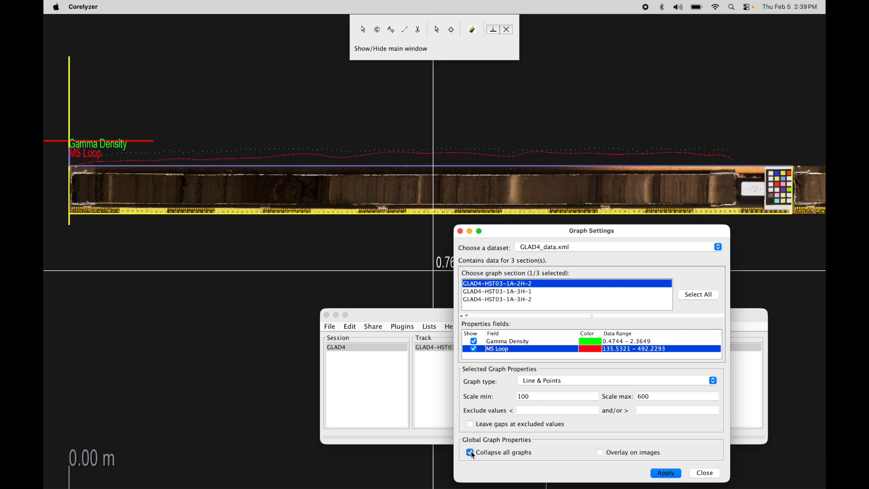
left_click(601, 452)
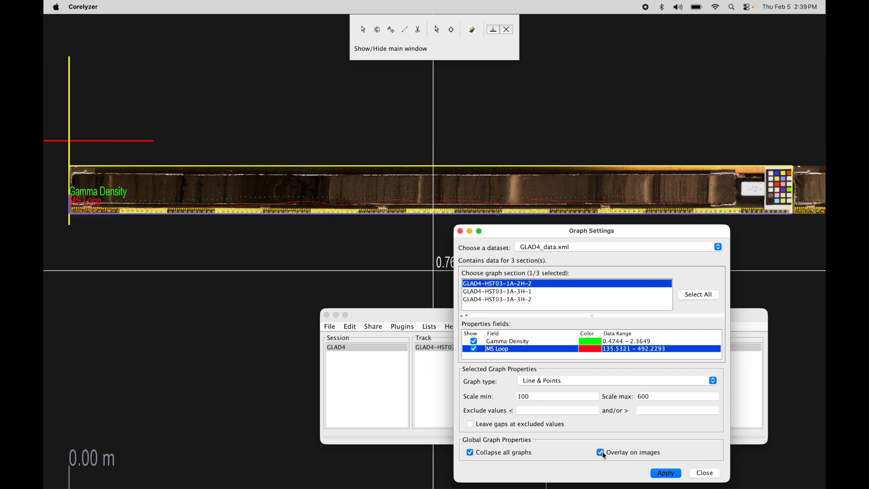
left_click(601, 452)
left_click(471, 453)
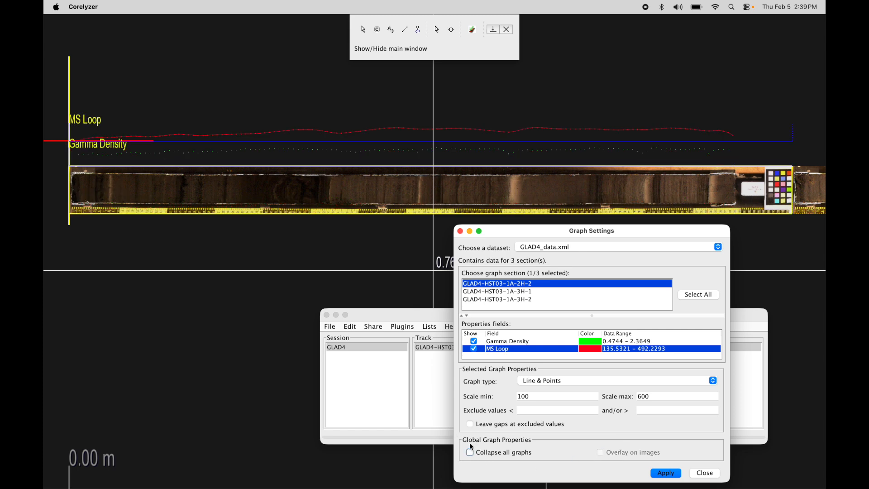
left_click_drag(639, 233, 647, 233)
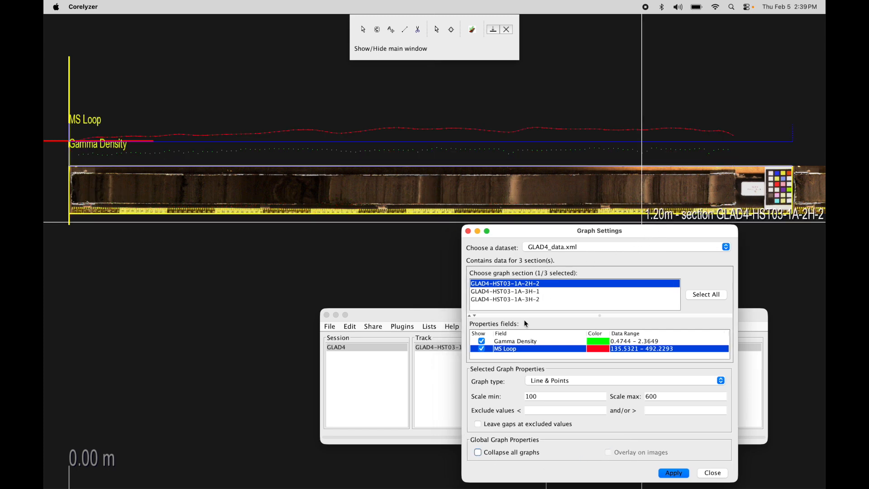
Hide the MS Loop and Gamma Density graphs for section GLAD4-HST03-1A-2H-2
left_click(482, 349)
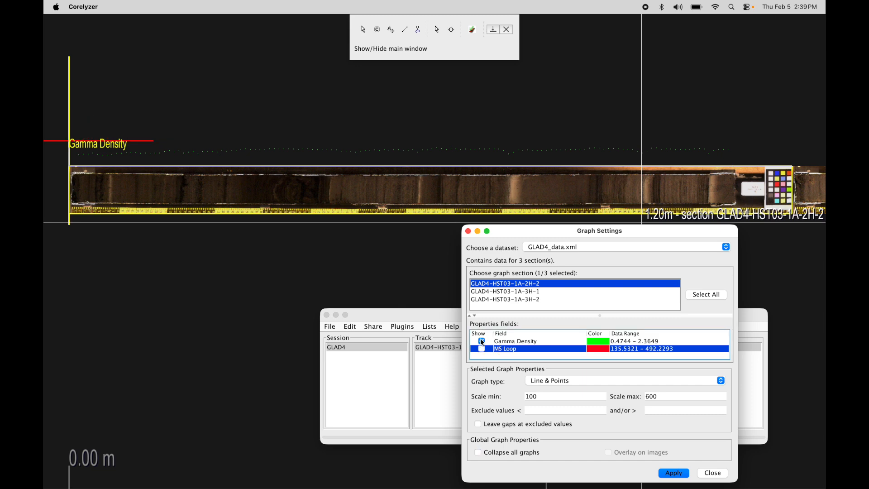
left_click(482, 341)
left_click_drag(627, 228, 628, 229)
Bring all three core sections into view together, clear of the graph settings window
scroll(322, 295, "up", 5)
scroll(322, 295, "down", 6)
left_click(350, 269)
scroll(352, 273, "down", 5)
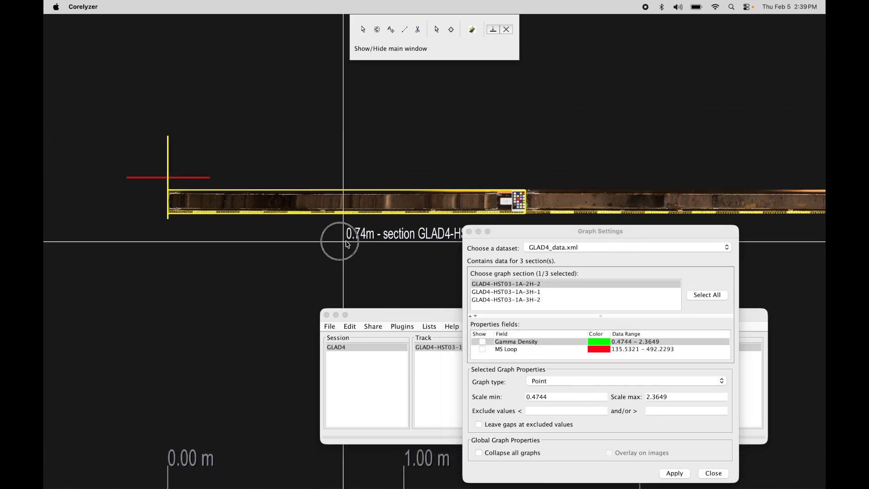
scroll(323, 204, "down", 2)
left_click(286, 208)
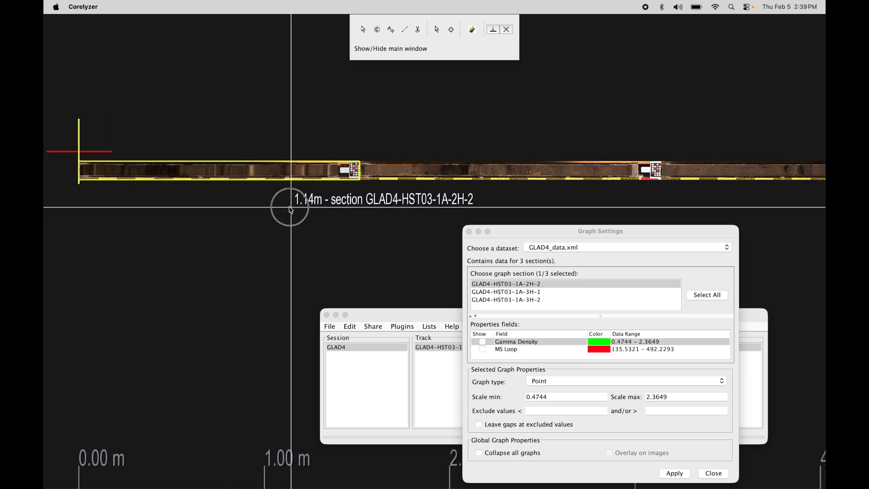
scroll(334, 209, "down", 2)
left_click_drag(364, 209, 326, 202)
scroll(327, 203, "down", 2)
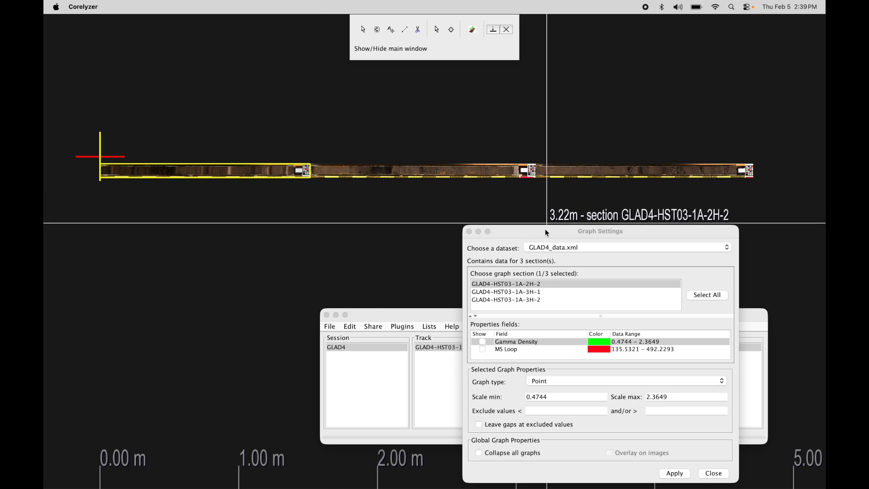
left_click_drag(547, 233, 541, 232)
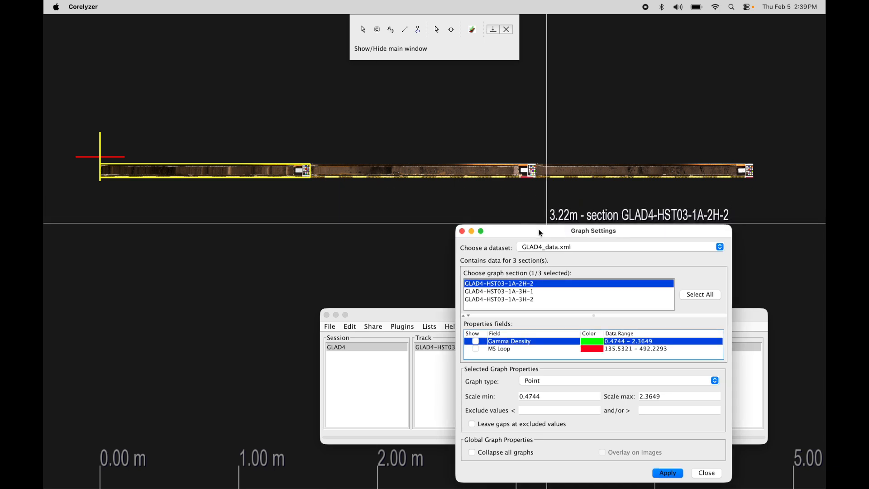
Look through the field ranges and graph properties of each of the three graph sections individually
left_click_drag(673, 229, 636, 227)
left_click(496, 291)
left_click(495, 300)
left_click(496, 283)
left_click(496, 292)
left_click(496, 299)
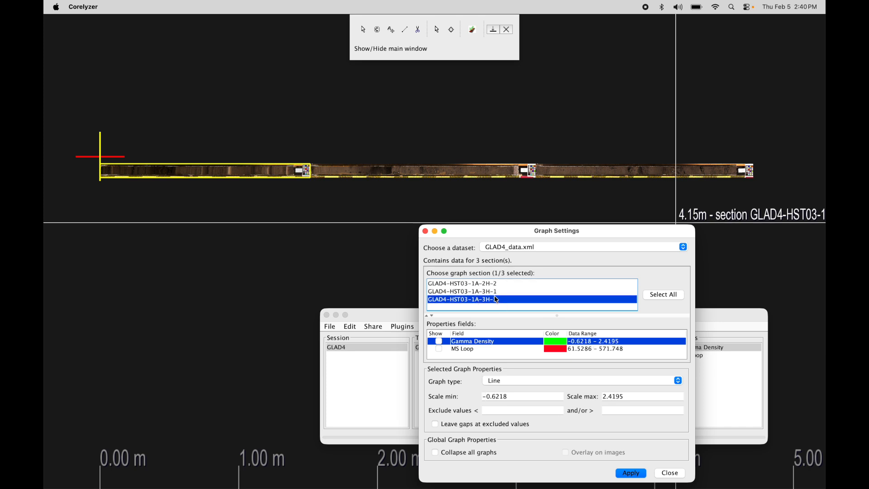
Try selecting the graph sections as a continuous range and by adding and removing individual ones
left_click(496, 283, "shift")
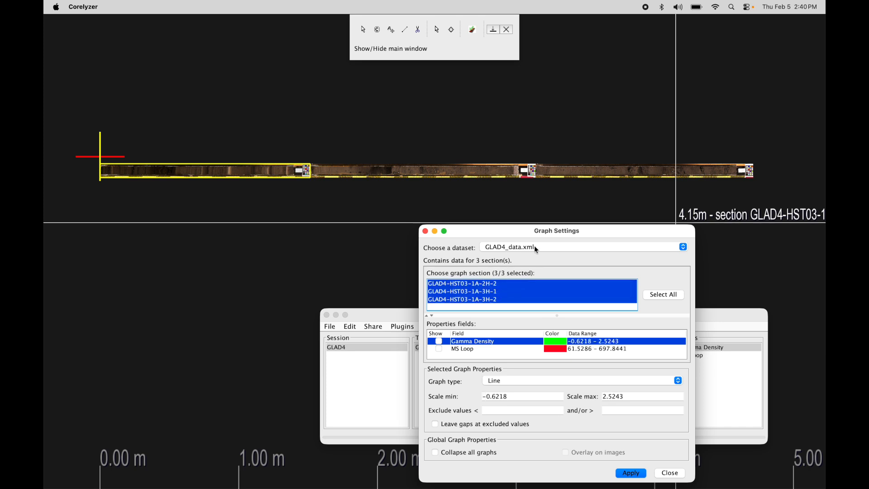
left_click(555, 291)
left_click(535, 299)
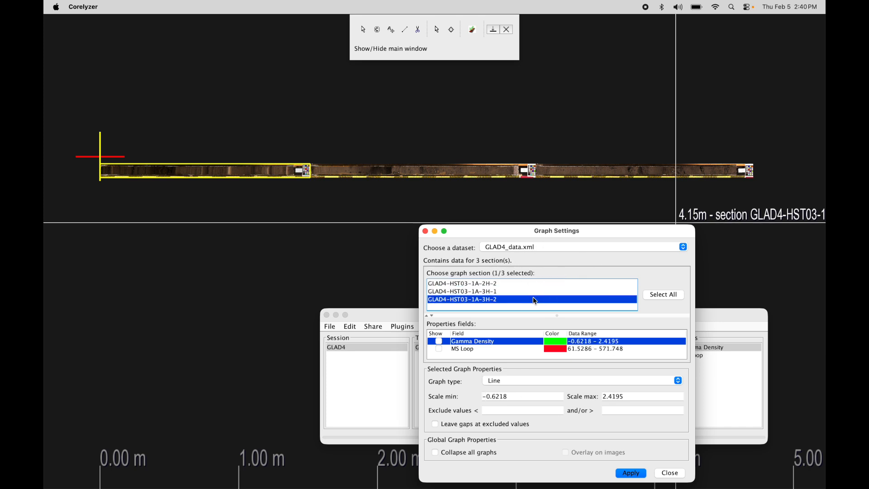
left_click(513, 284, "super")
left_click(507, 291, "super")
left_click(498, 298)
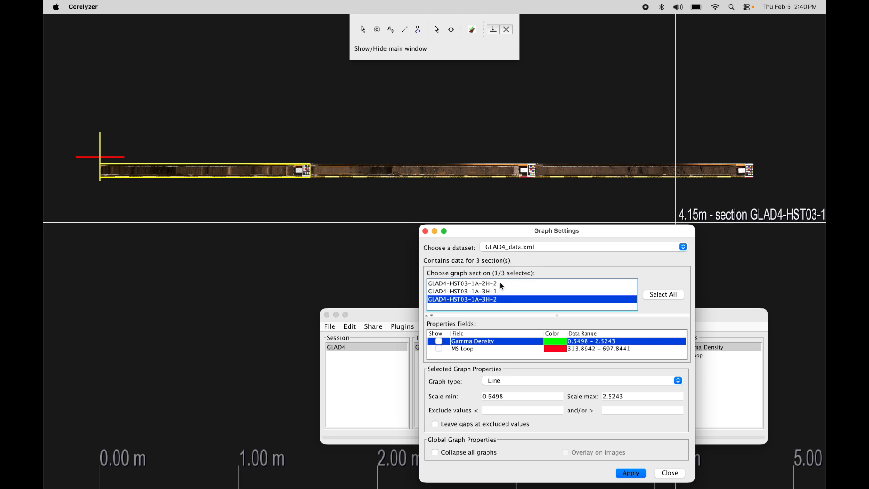
Select all three graph sections and show both the Gamma Density and MS Loop graphs for them
left_click(671, 296)
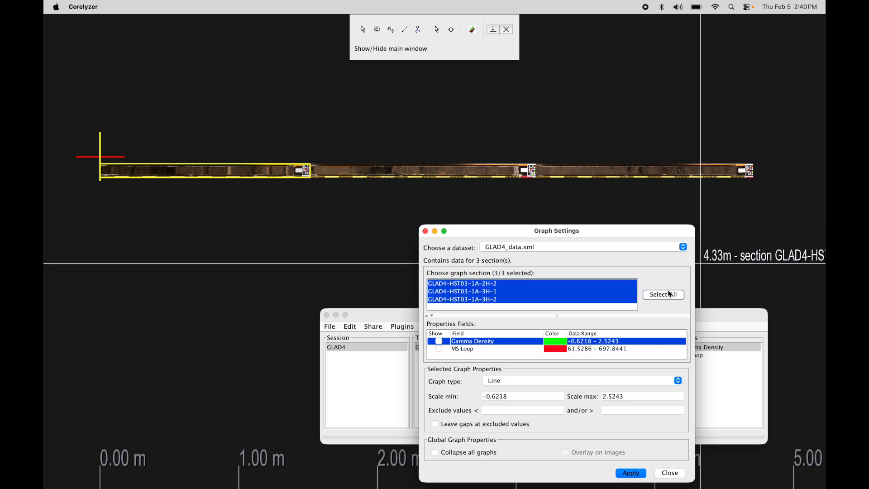
left_click(439, 342)
left_click(439, 349)
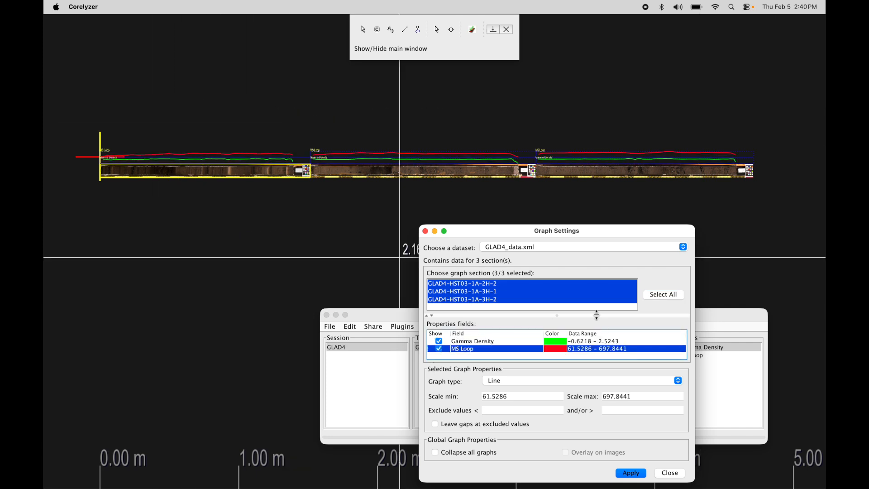
left_click_drag(624, 233, 593, 235)
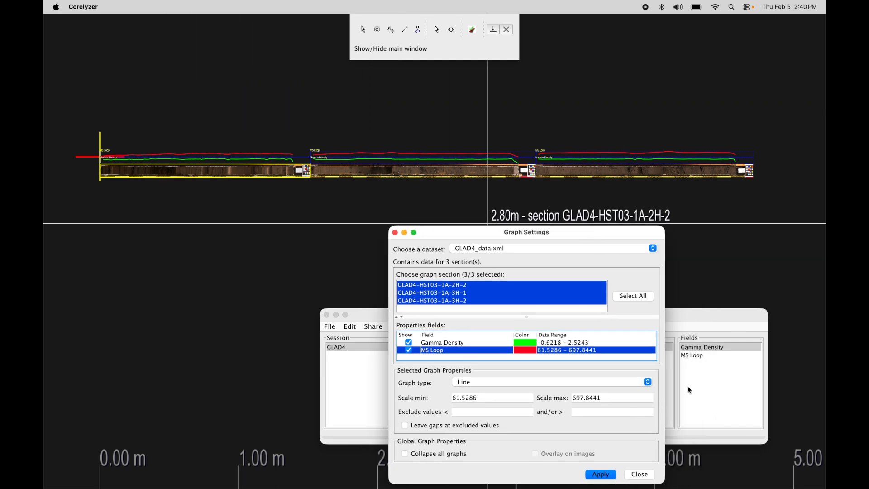
Try Line & Points for the Gamma Density graph across all three sections and settle on Cross point as its graph type
left_click_drag(648, 383, 642, 390)
left_click(448, 343)
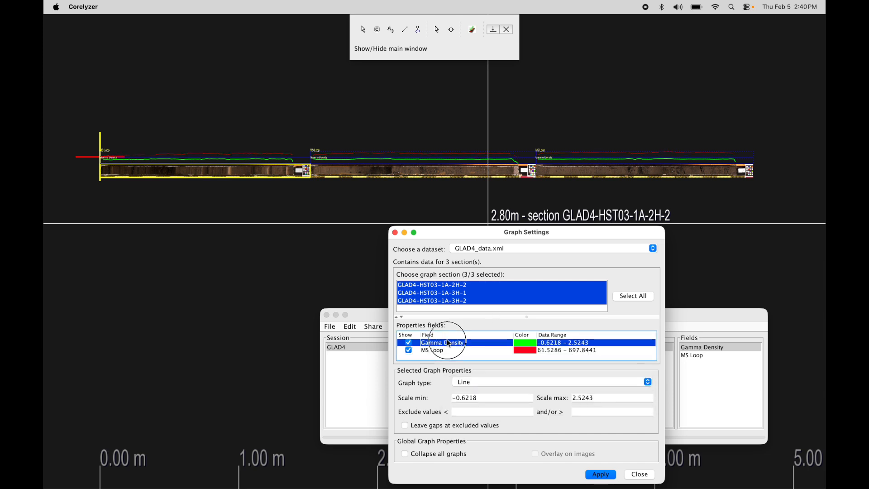
left_click(649, 382)
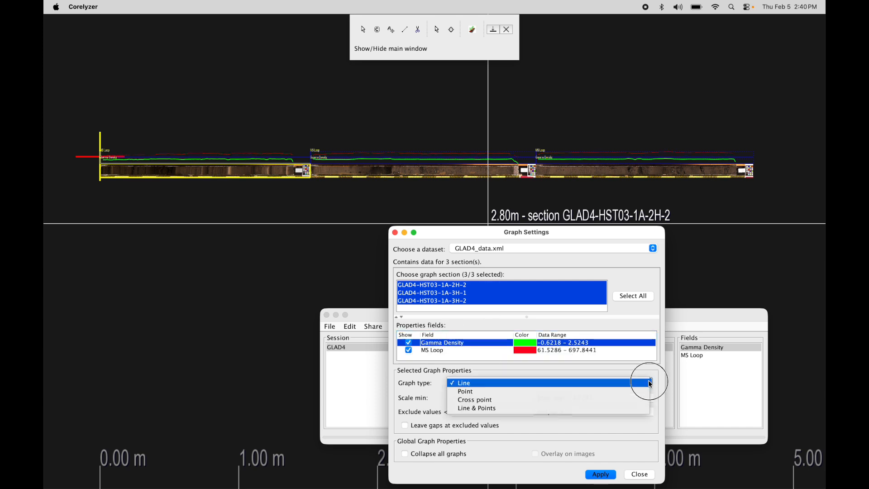
left_click(621, 410)
left_click(619, 407)
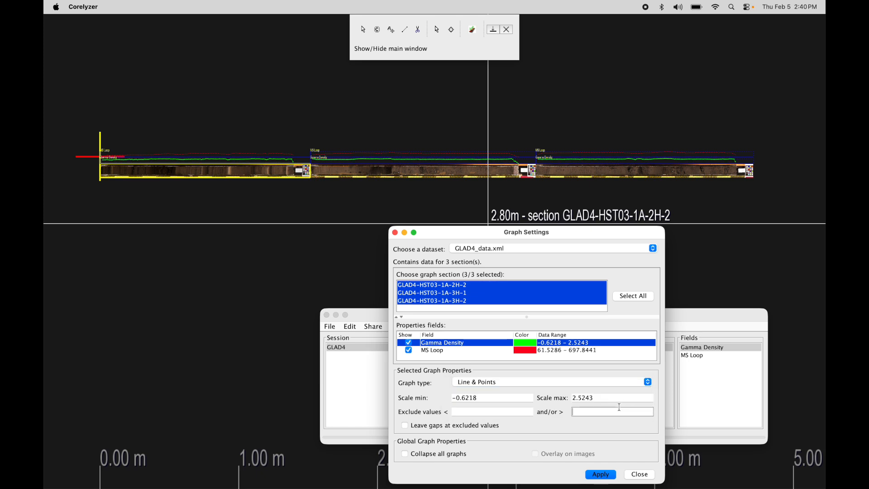
left_click(649, 382)
left_click(613, 374)
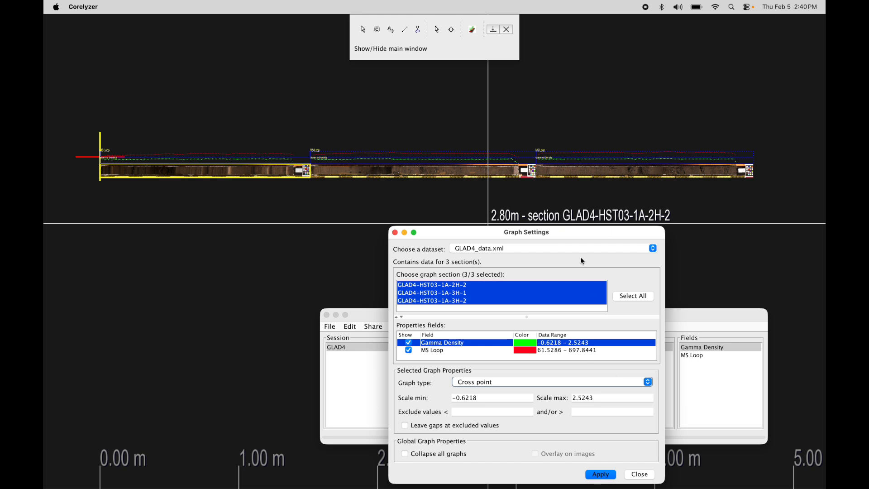
left_click_drag(580, 231, 569, 229)
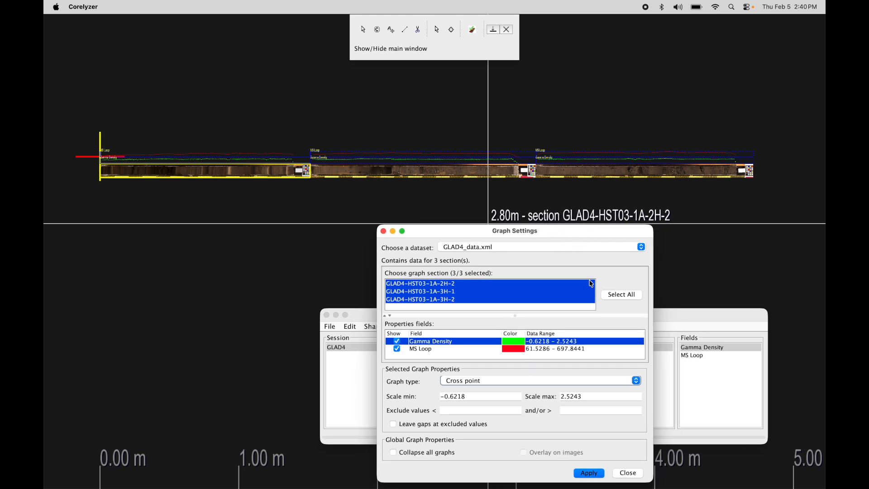
left_click_drag(564, 231, 553, 230)
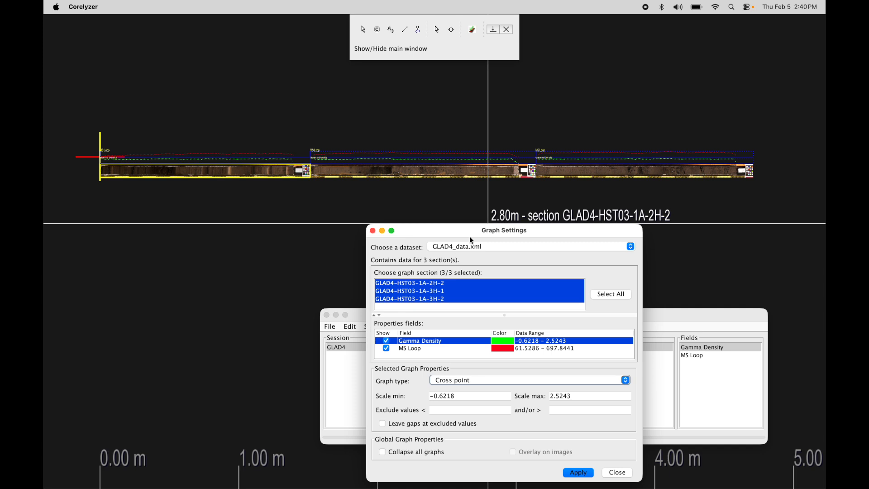
mouse_move(580, 229)
left_mouse_down()
mouse_move(560, 227)
mouse_move(593, 227)
left_mouse_up()
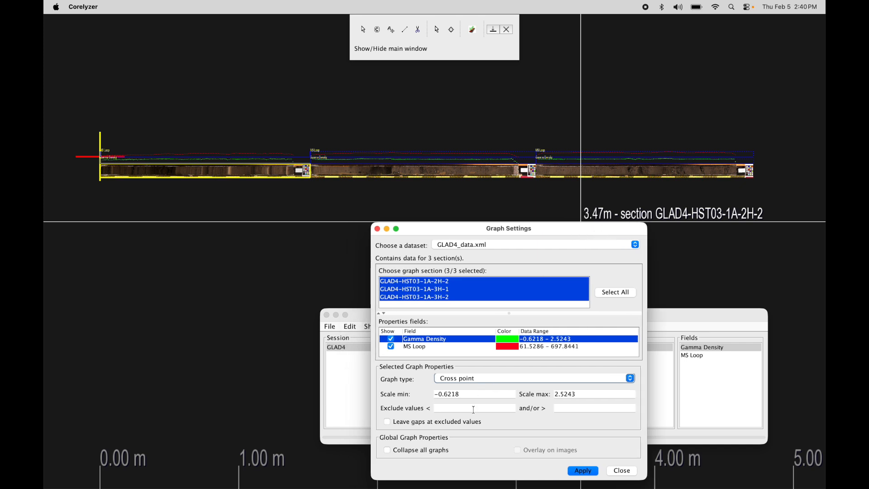
left_click_drag(600, 227, 588, 224)
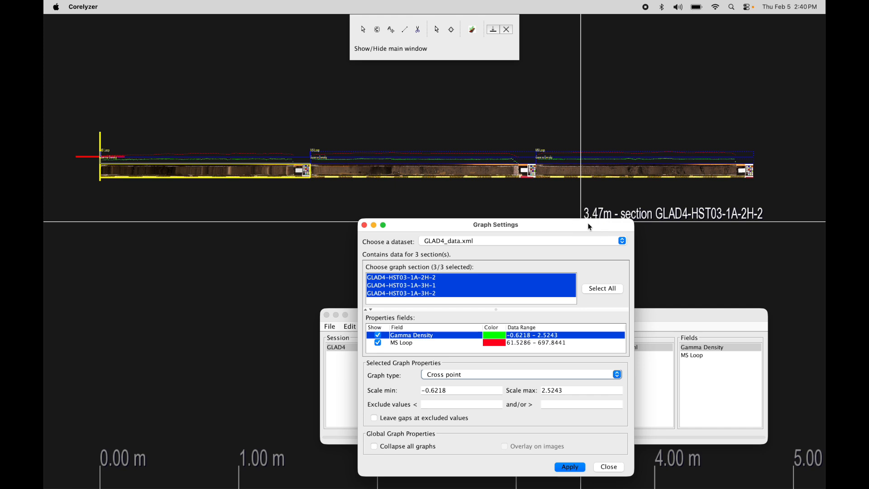
left_click_drag(589, 226, 596, 227)
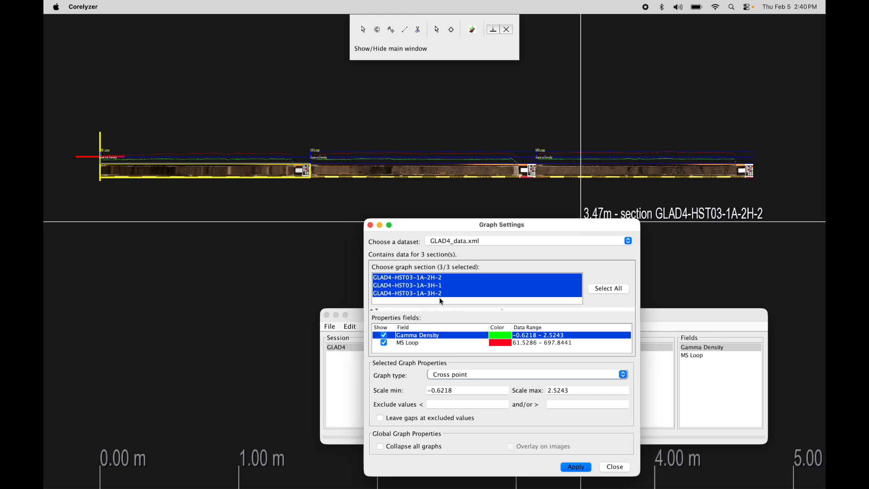
left_click(440, 285)
left_click_drag(553, 224, 561, 224)
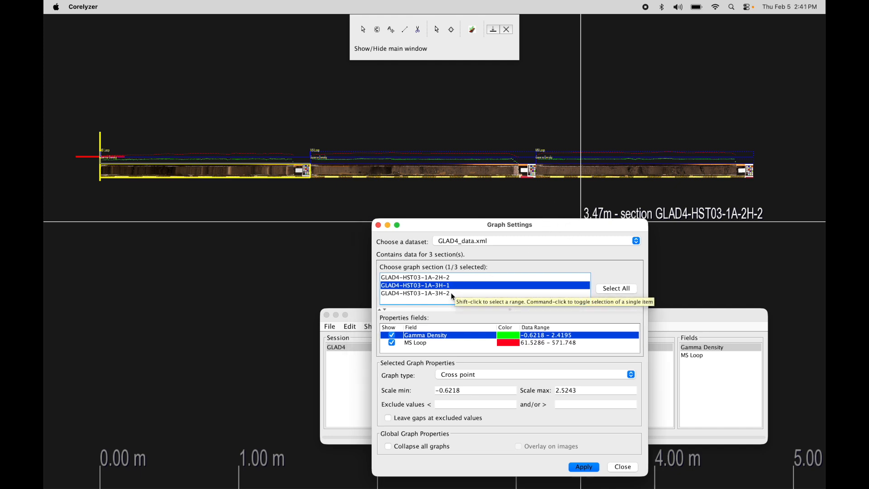
left_click_drag(555, 224, 598, 224)
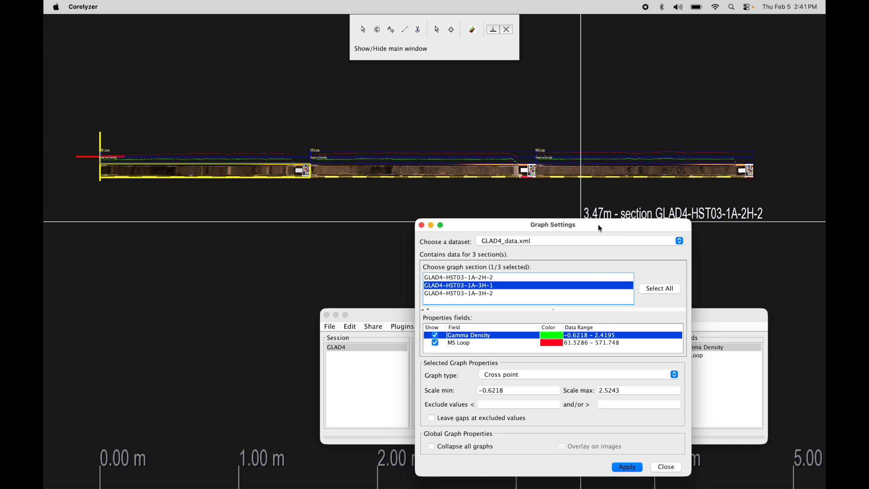
Close the graph settings and try shorter and taller graph heights above the core sections
left_click(665, 467)
left_click_drag(205, 246, 264, 280)
scroll(236, 204, "up", 3)
scroll(237, 204, "up", 3)
scroll(237, 204, "down", 4)
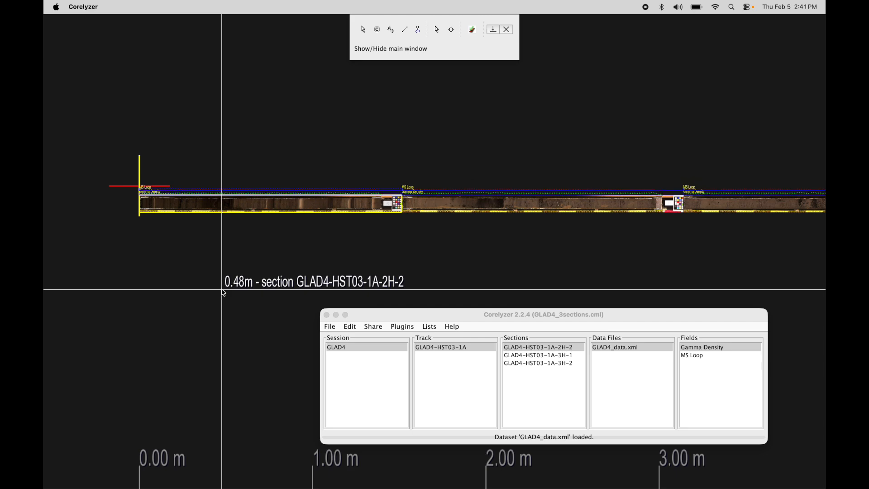
scroll(222, 290, "up", 5)
scroll(222, 289, "up", 5)
scroll(221, 290, "down", 3)
scroll(223, 293, "down", 10)
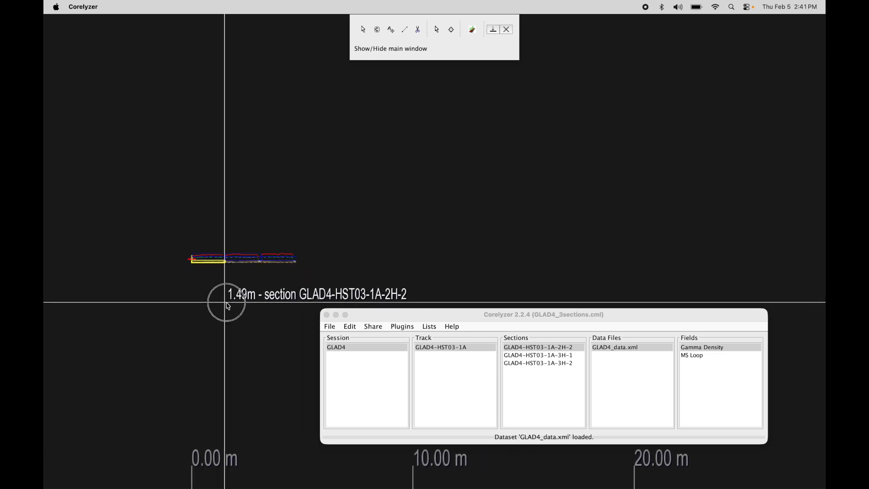
Stretch and flatten the graphs, leaving them at a moderate height with all three core sections in view
scroll(211, 290, "down", 1)
scroll(209, 287, "up", 10)
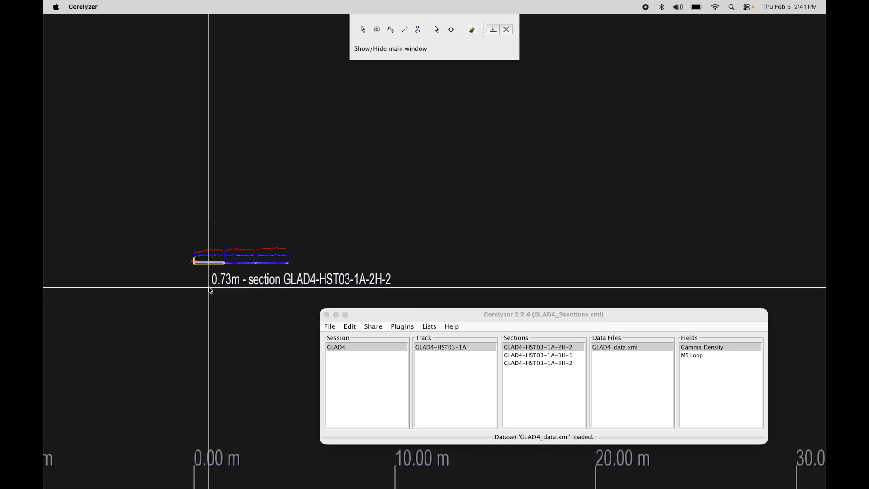
scroll(210, 290, "up", 3)
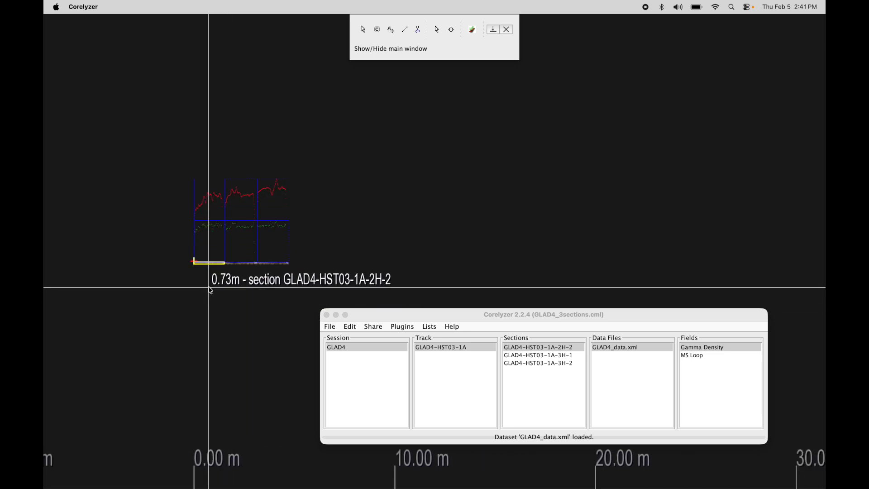
scroll(211, 290, "down", 12)
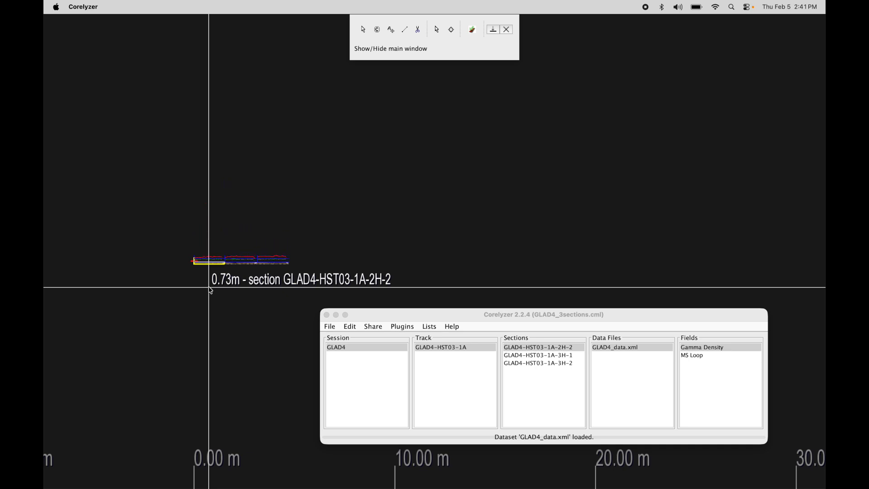
scroll(209, 288, "down", 1)
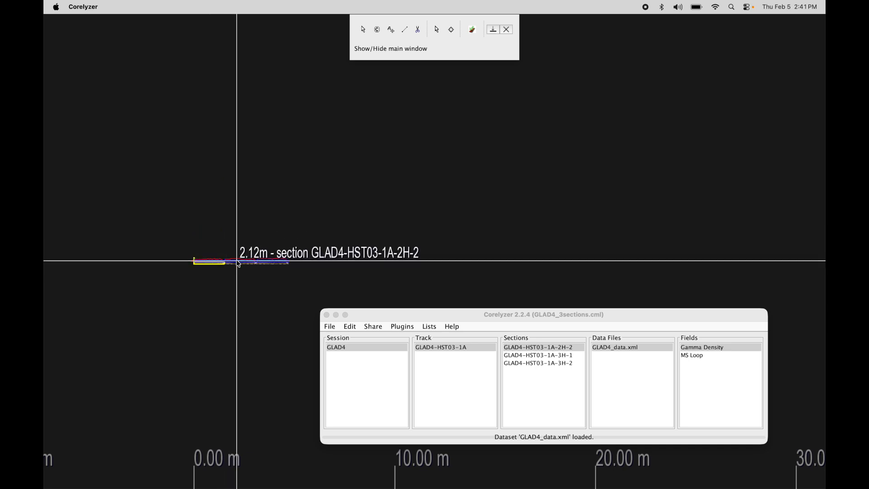
scroll(237, 261, "down", 10)
scroll(237, 261, "up", 15)
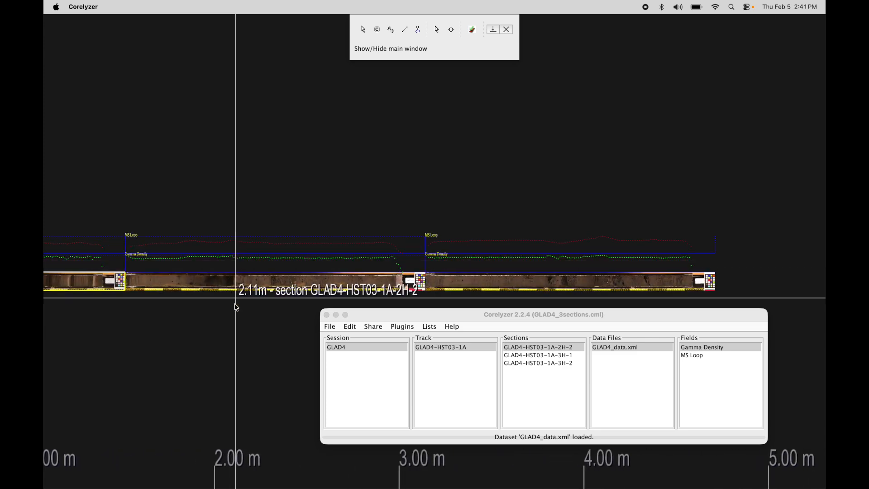
left_click_drag(235, 324, 339, 227)
scroll(340, 226, "down", 8)
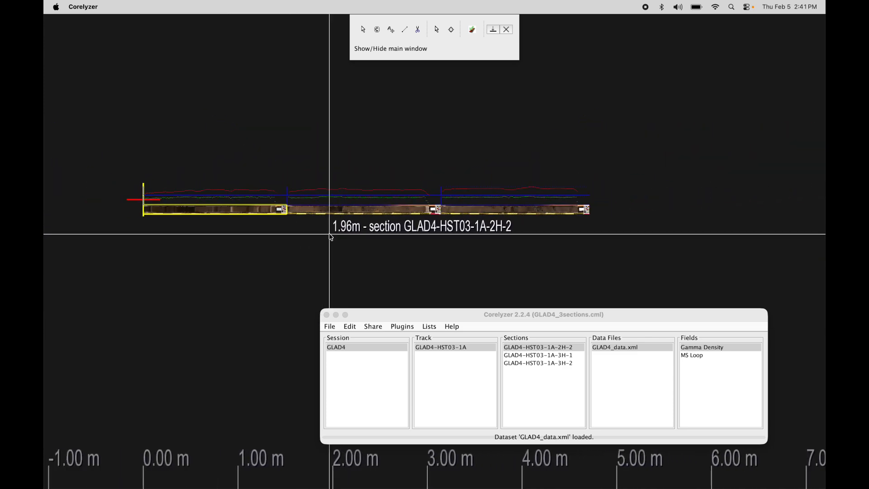
Save the GLAD4 session, keeping the main window clear of the core sections
left_click_drag(462, 315, 364, 295)
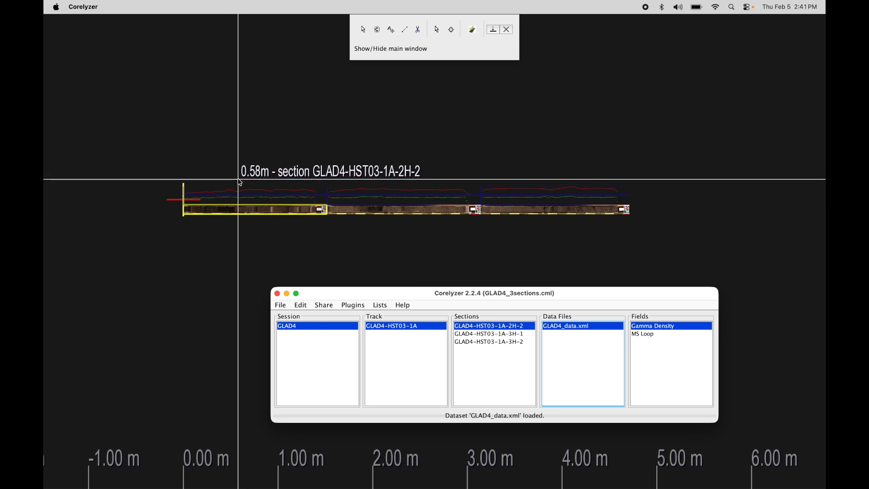
left_click_drag(392, 288, 407, 289)
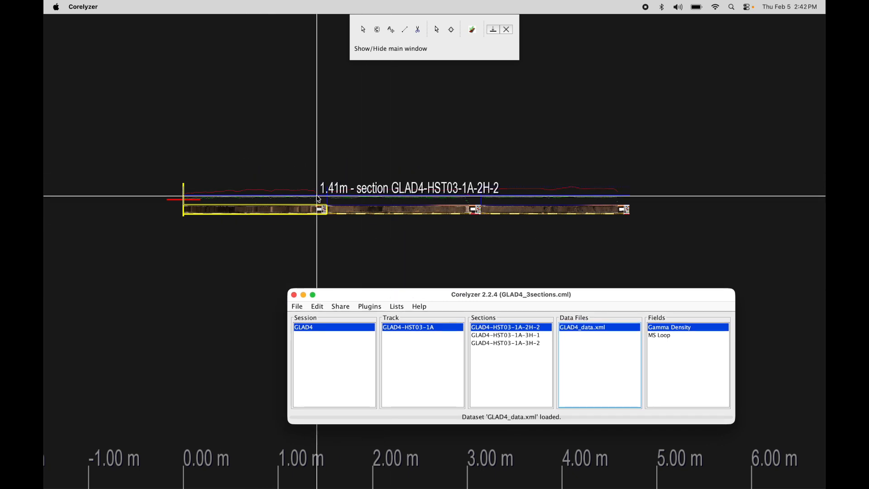
left_click_drag(335, 297, 347, 297)
left_click(309, 307)
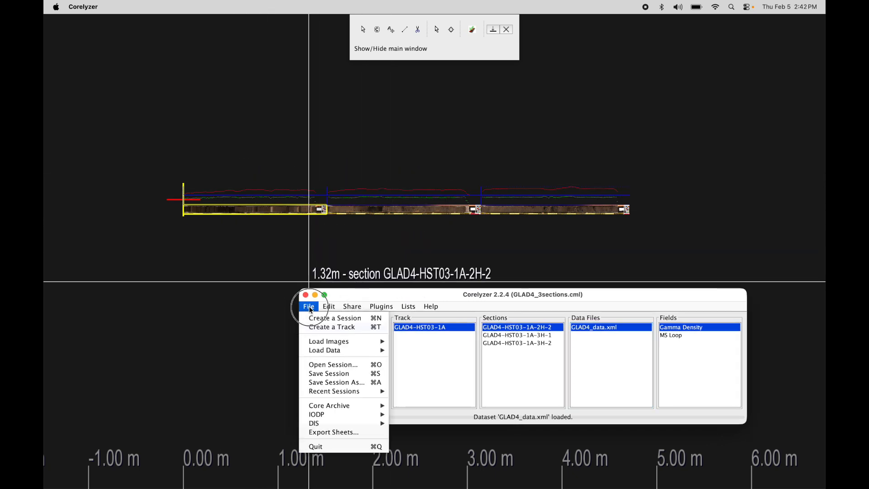
left_click(308, 306)
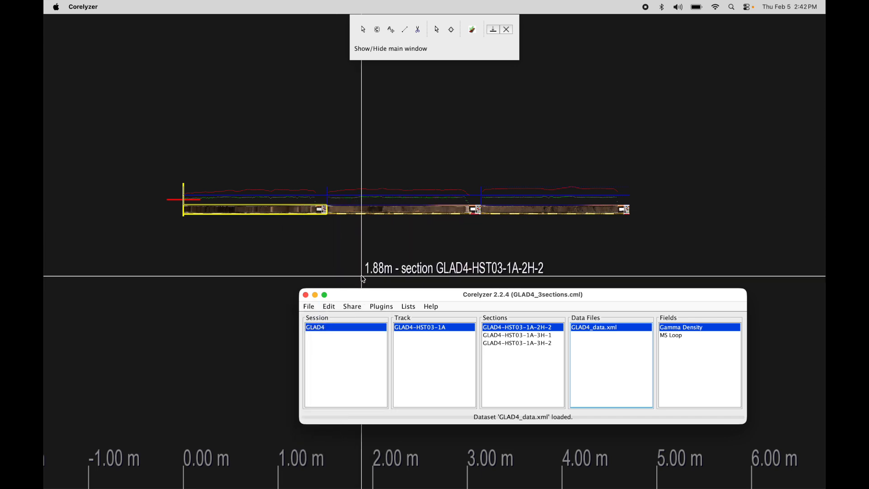
left_click_drag(357, 295, 354, 293)
left_click(304, 306)
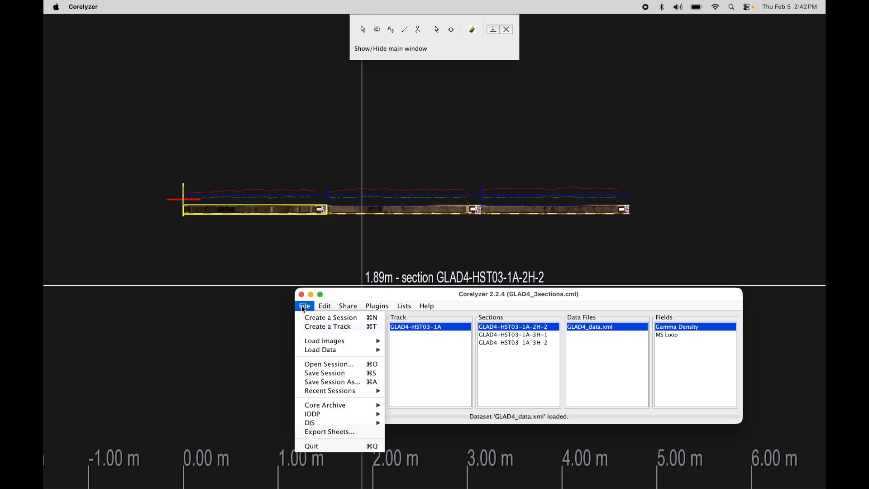
left_click(334, 373)
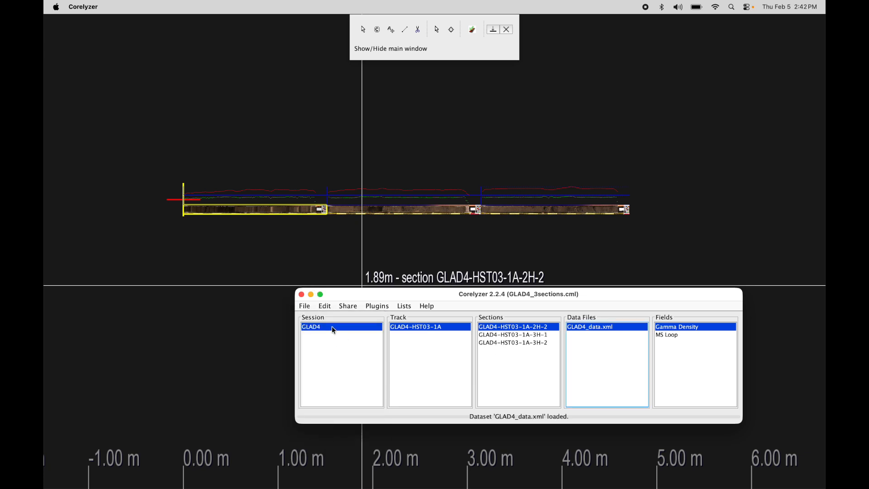
Close the GLAD4 session and confirm closing it
right_click(334, 330)
left_click(347, 349)
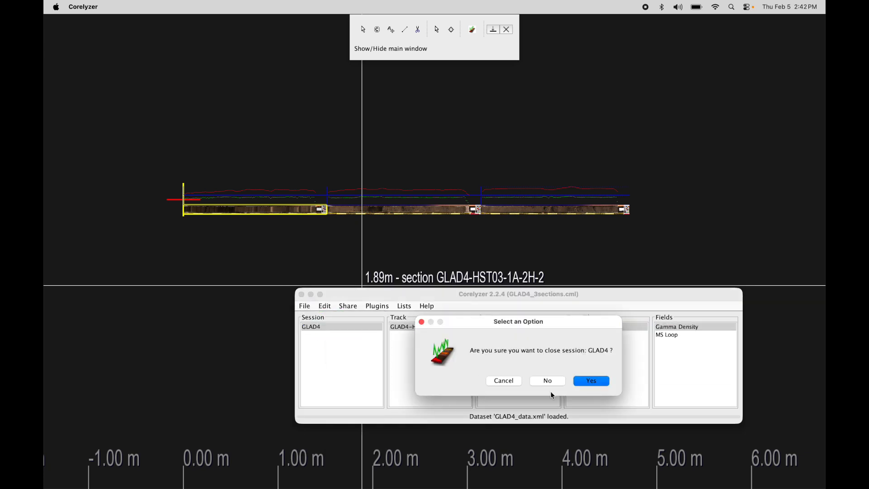
left_click(603, 383)
Reopen GLAD4_3sections.cml from the recent sessions and check its core images and graphs up close
left_click(308, 308)
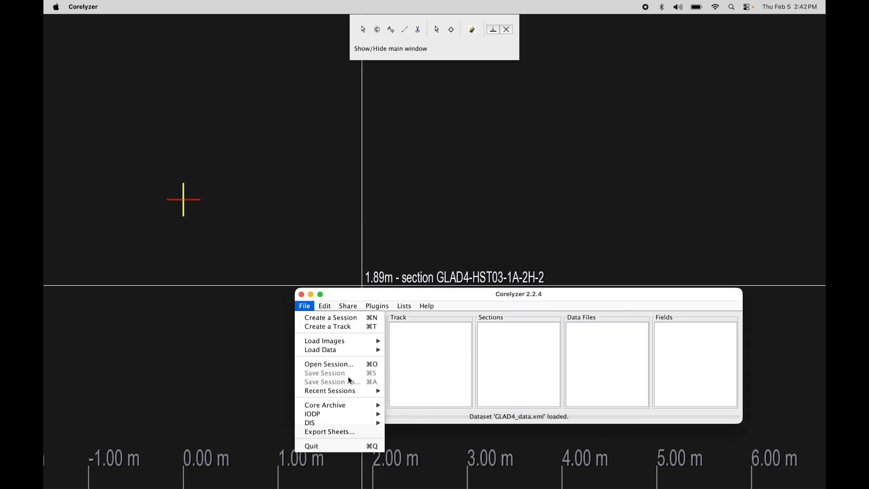
mouse_move(357, 392)
left_click(429, 384)
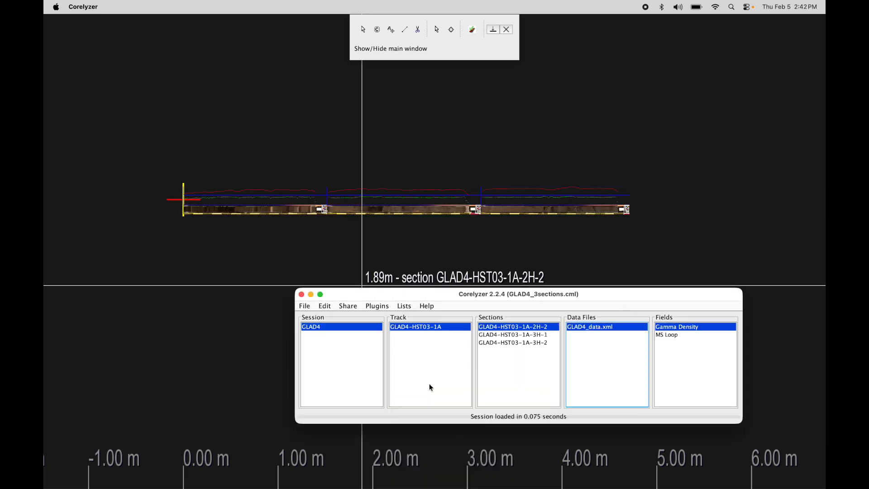
scroll(271, 194, "up", 3)
scroll(271, 194, "up", 2)
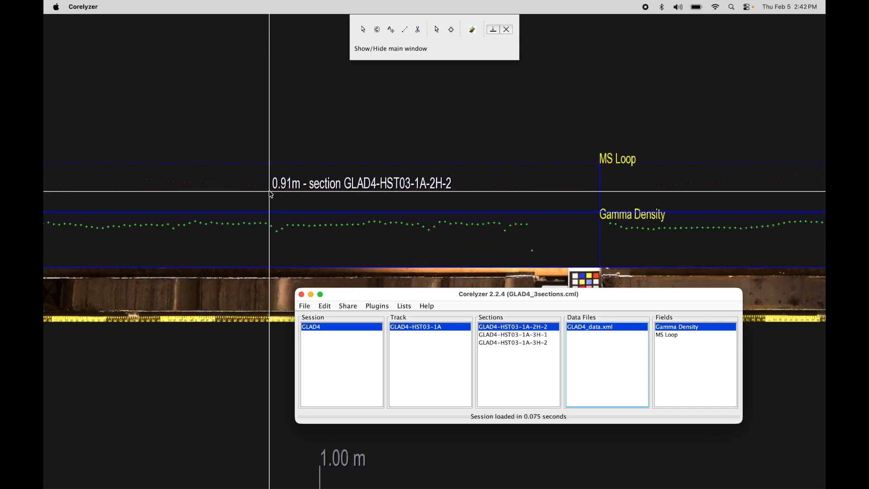
scroll(271, 194, "down", 4)
scroll(271, 195, "down", 2)
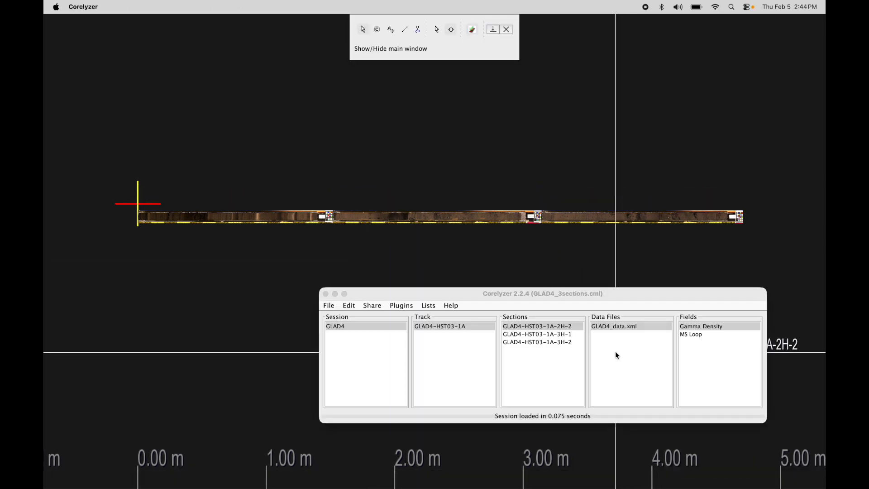
left_click(637, 298)
left_click_drag(646, 293, 646, 296)
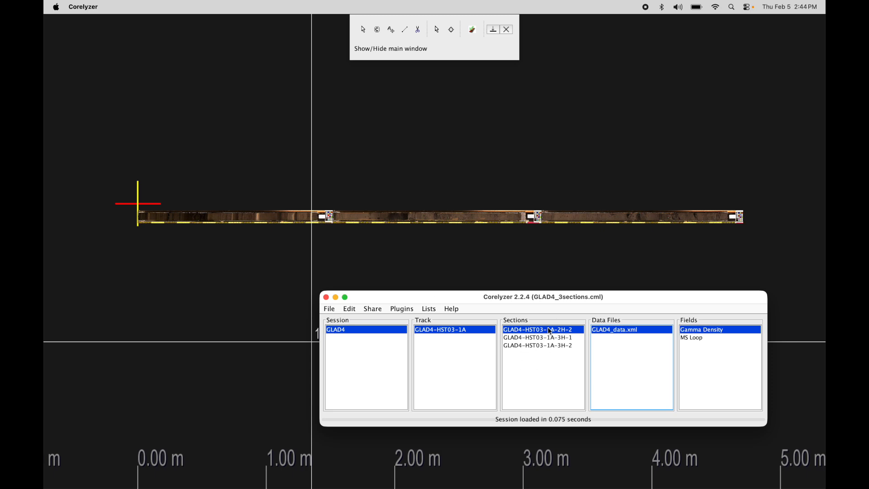
Switch to the GLAD4_3sections spreadsheet in Excel and change the section ID in cell A3 to GLAD4-HST03-1A-2H-2X
key("super+Tab")
key("super+Tab")
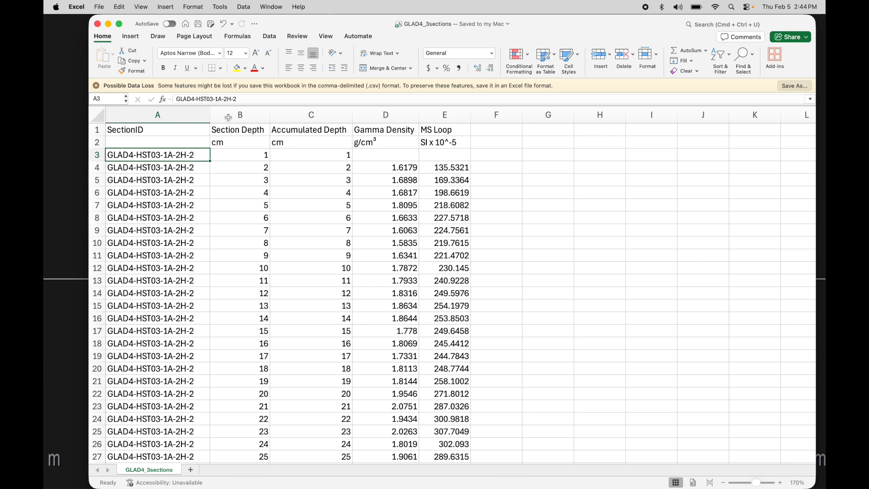
left_click(240, 103)
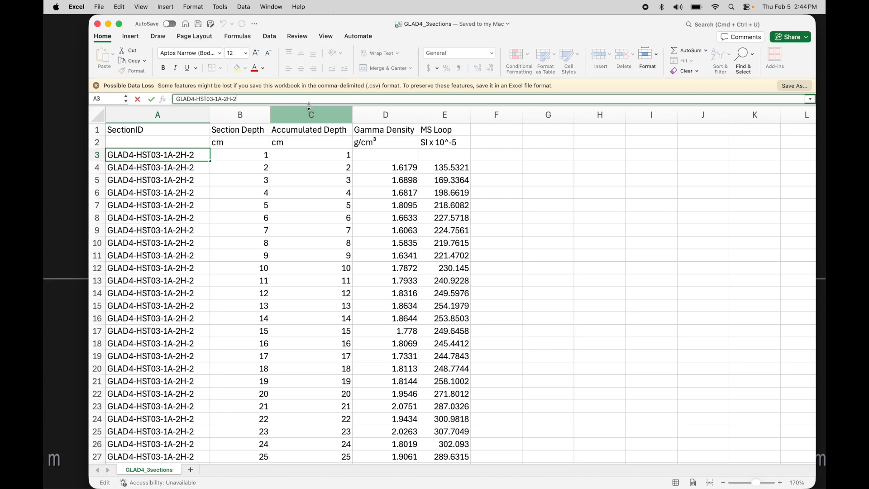
key("Return")
key("Up")
Copy the section ID GLAD4-HST03-1A-2H-2X from cell A3 down through A141, replacing every GLAD4-HST03-1A-2H-2 entry
key("super+c")
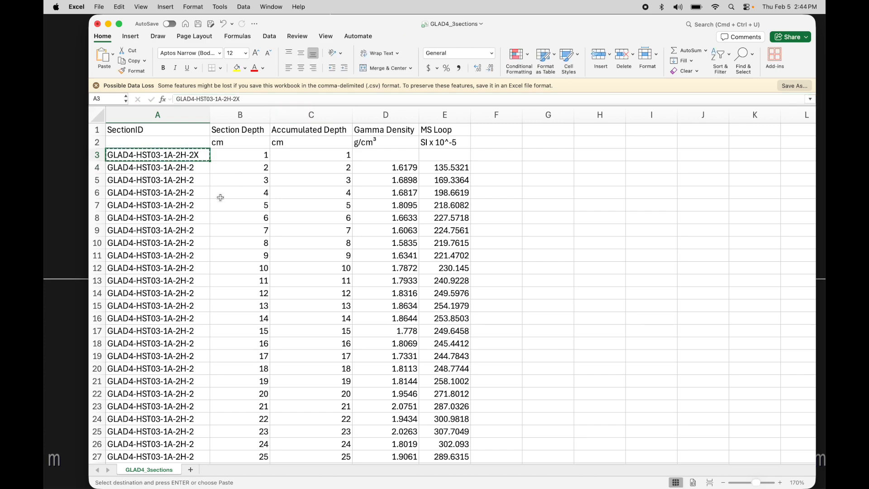
scroll(174, 244, "down", 3)
scroll(173, 245, "down", 20)
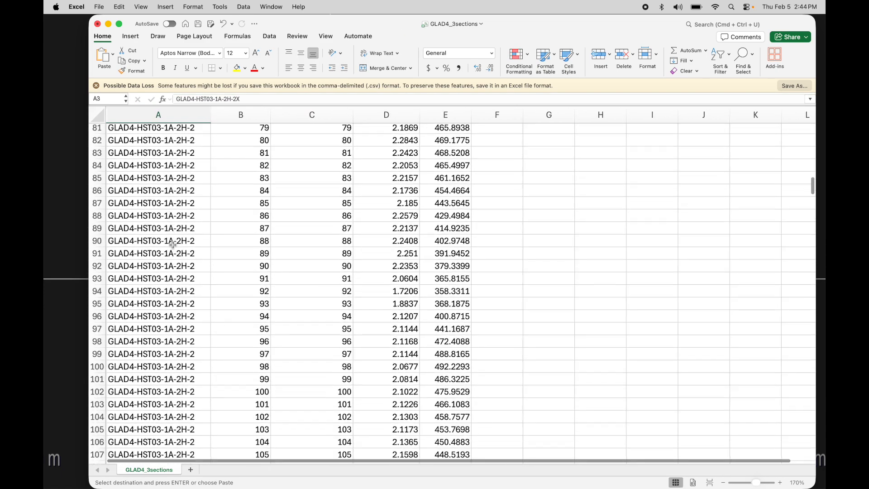
scroll(174, 245, "down", 12)
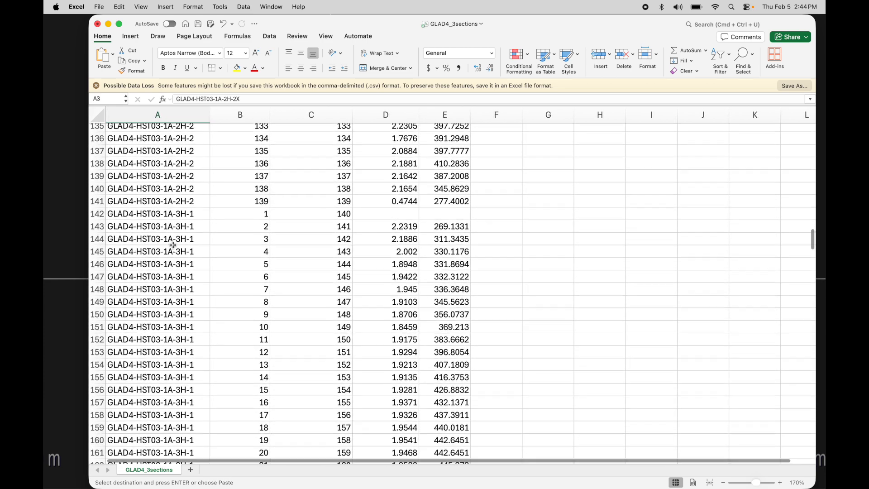
left_click(176, 202, "shift")
scroll(176, 202, "up", 20)
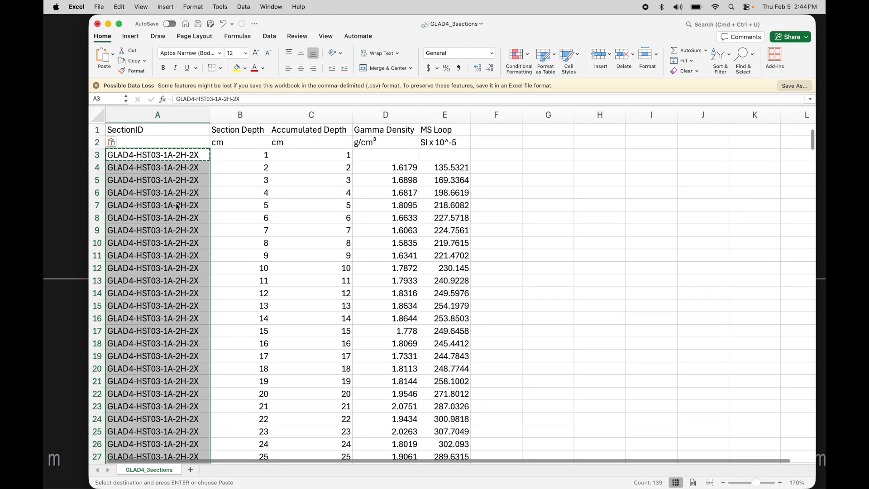
left_click(208, 177)
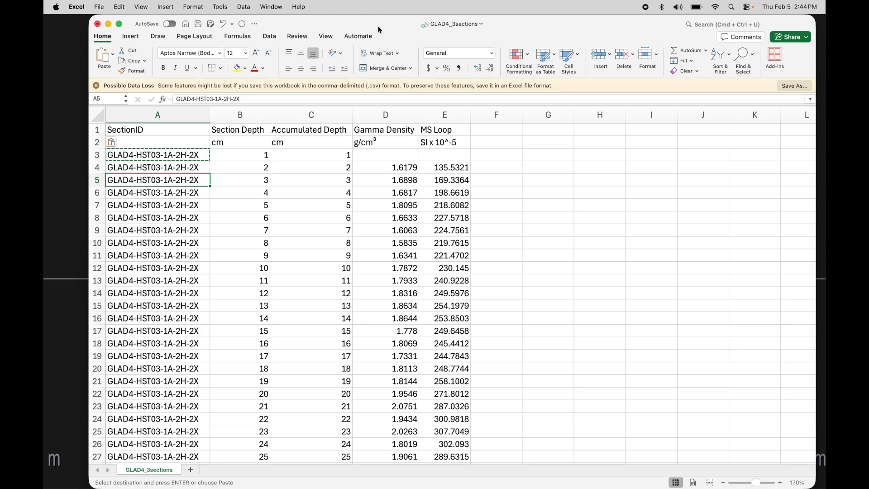
Save the edited spreadsheet as a CSV copy named GLAD4_3sections_mismatch.csv in the GLAD4 folder
key("super+shift+s")
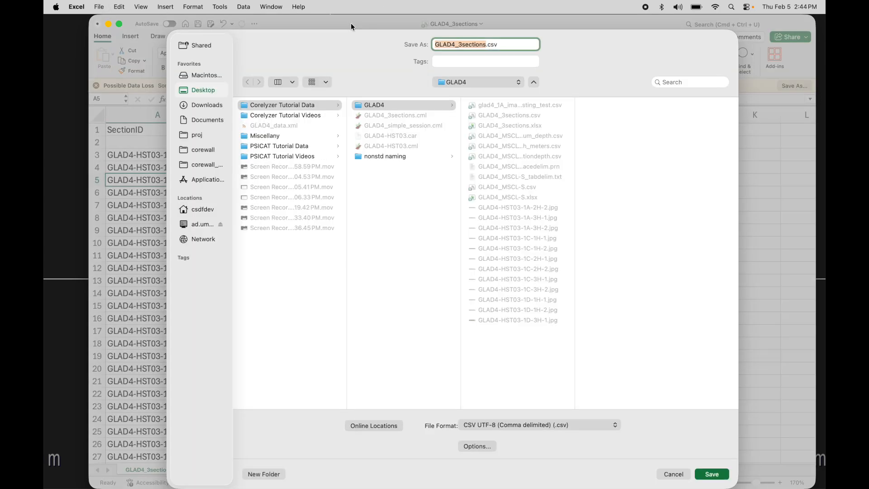
left_click(486, 44)
type("_mismatch")
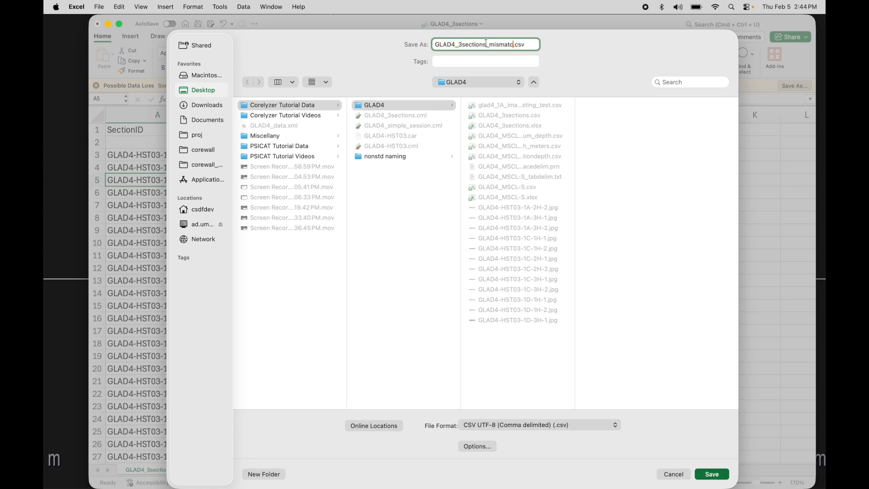
left_click(711, 473)
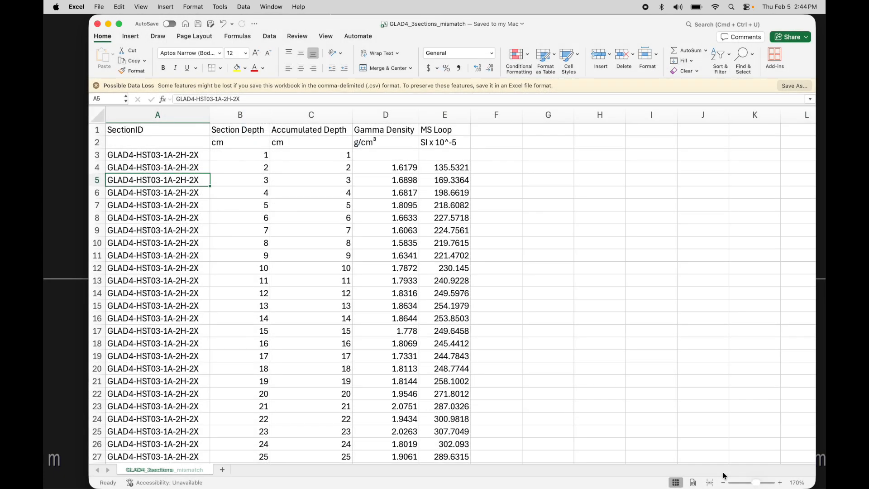
Switch to Corelyzer and load GLAD4_3sections_mismatch.csv from the GLAD4 folder for conversion from tabular data to XML
key("super+Tab")
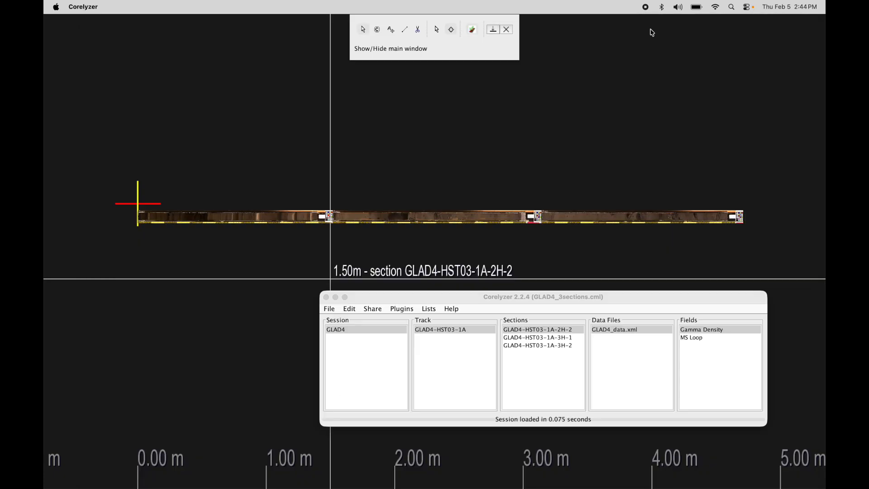
left_click(349, 297)
left_click(329, 309)
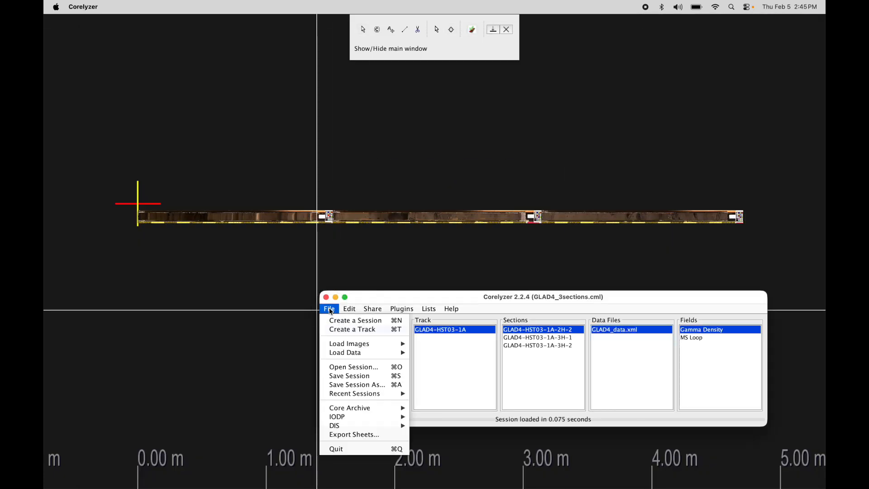
mouse_move(367, 344)
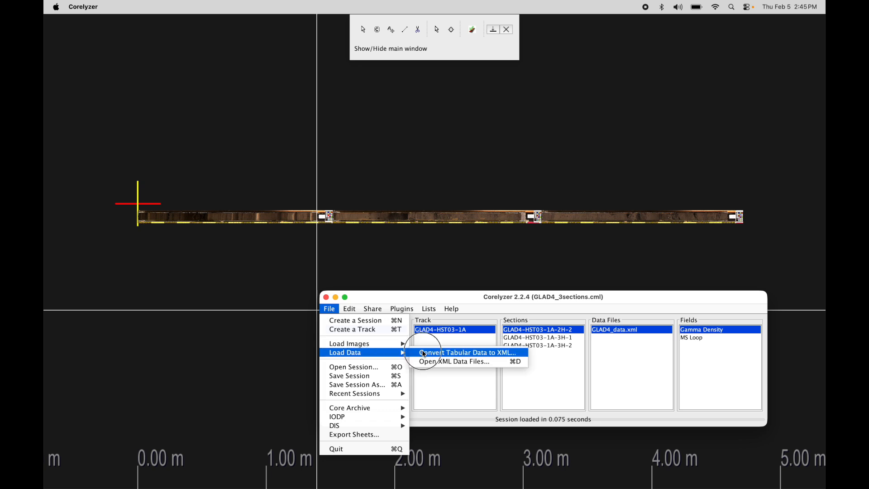
left_click(435, 352)
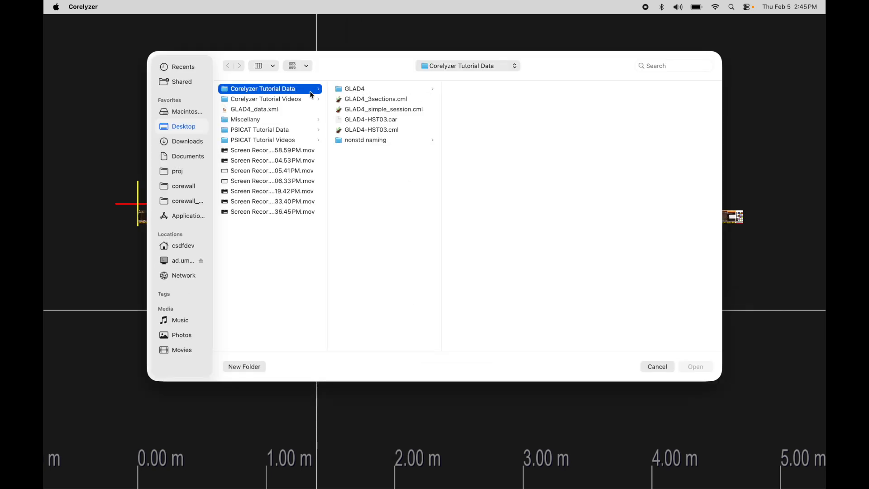
left_click(351, 88)
left_click(514, 99)
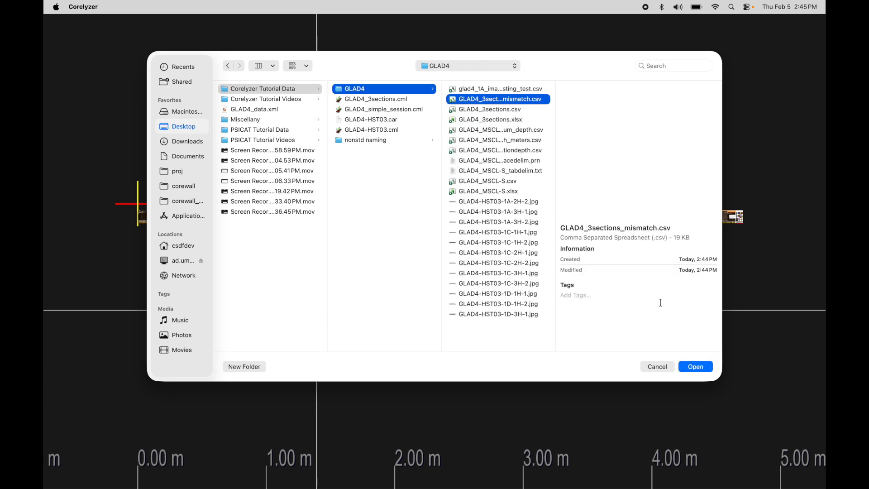
left_click(696, 367)
Choose Gamma Density and MS Loop as the data columns to import and finish the conversion setup
left_click_drag(273, 100, 488, 100)
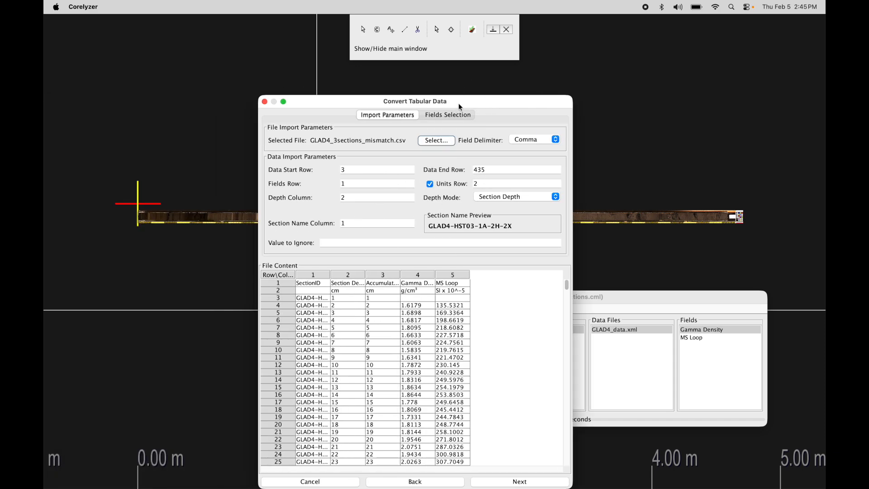
left_click_drag(459, 103, 445, 102)
left_click(441, 115)
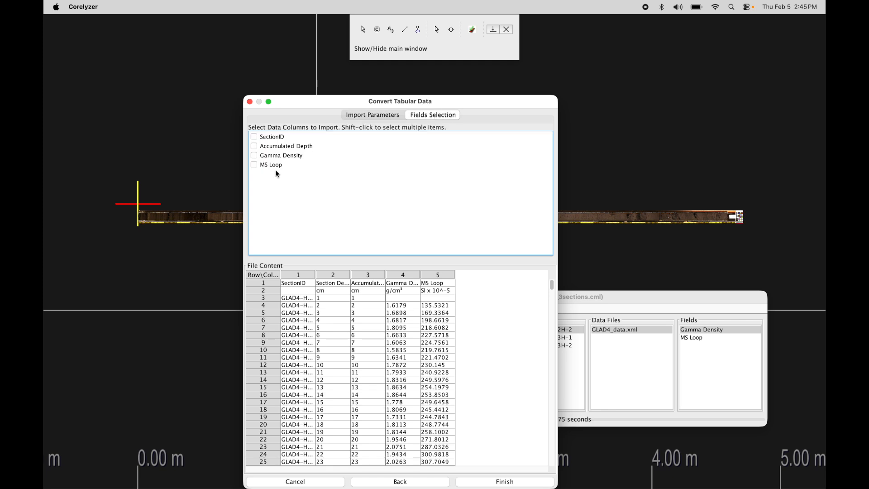
left_click(523, 482)
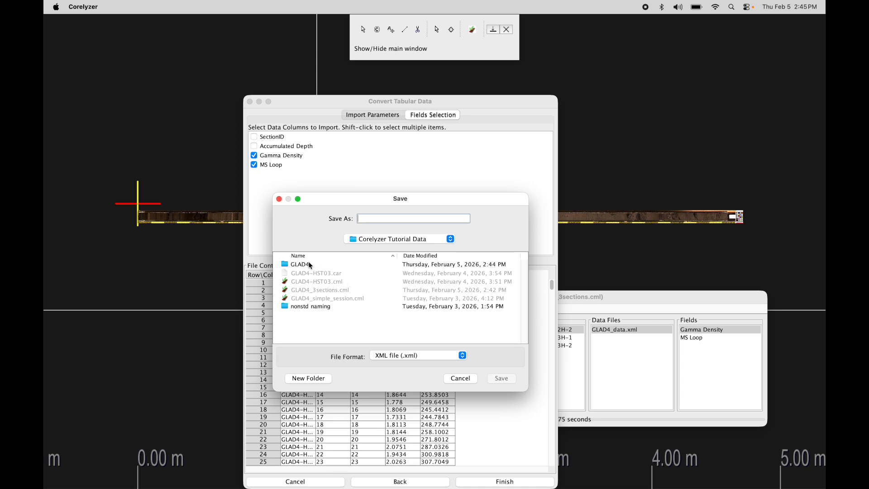
Save the converted data on the Desktop as GLAD4_data_mismatch.xml
left_click(368, 244)
left_click(370, 248)
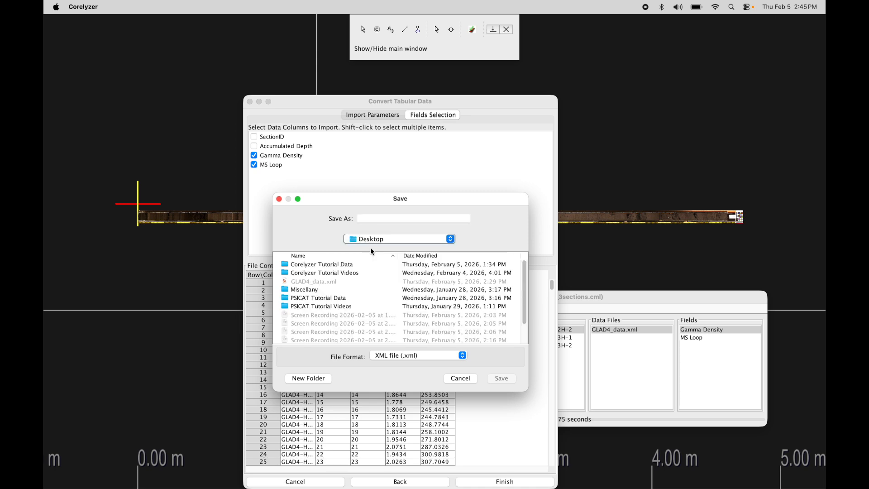
left_click(331, 282)
left_click(394, 219)
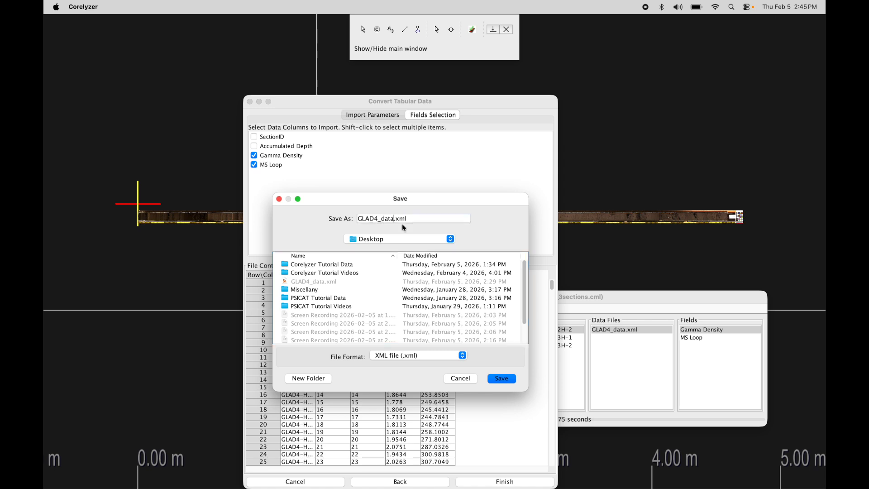
type("_mismach")
key("BackSpace")
key("BackSpace")
type("tch")
left_click(493, 381)
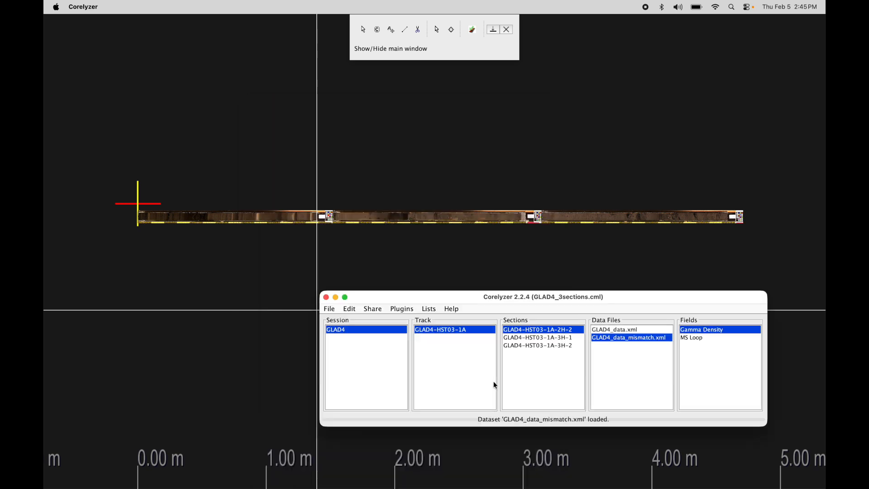
Open the graph settings for the GLAD4_data_mismatch.xml data file and place the dialog clear of the data file list
left_click(613, 329)
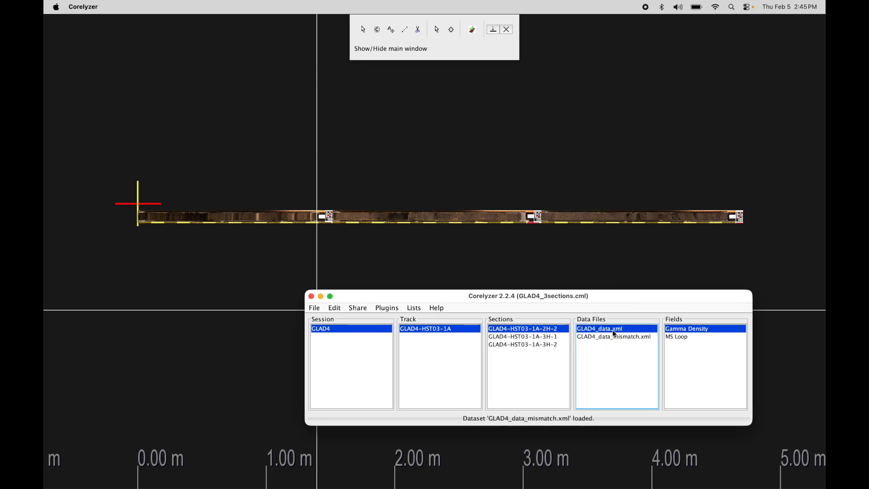
left_click(612, 335)
left_click(612, 329)
left_click(612, 337)
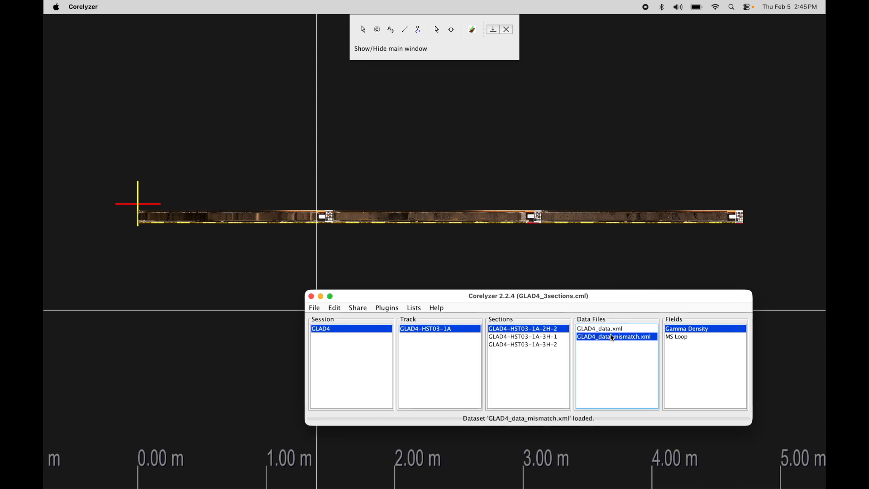
left_click_drag(636, 297, 627, 297)
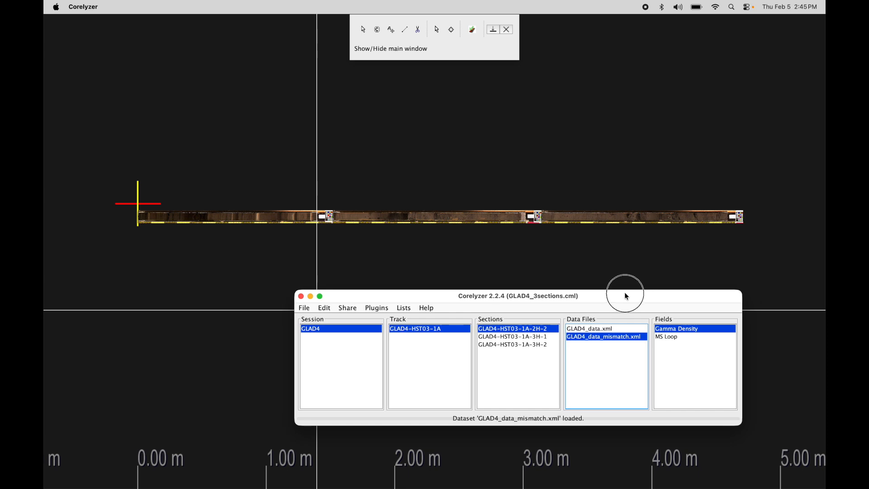
right_click(597, 339)
left_click(607, 342)
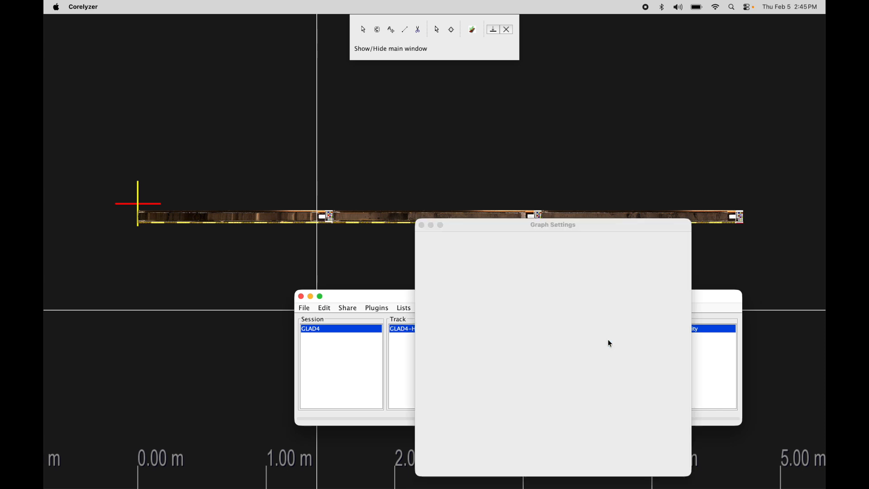
left_click_drag(595, 222, 346, 234)
Compare the graph sections of the GLAD4_data.xml dataset with those of GLAD4_data_mismatch.xml, ending on the mismatch dataset
left_click(354, 252)
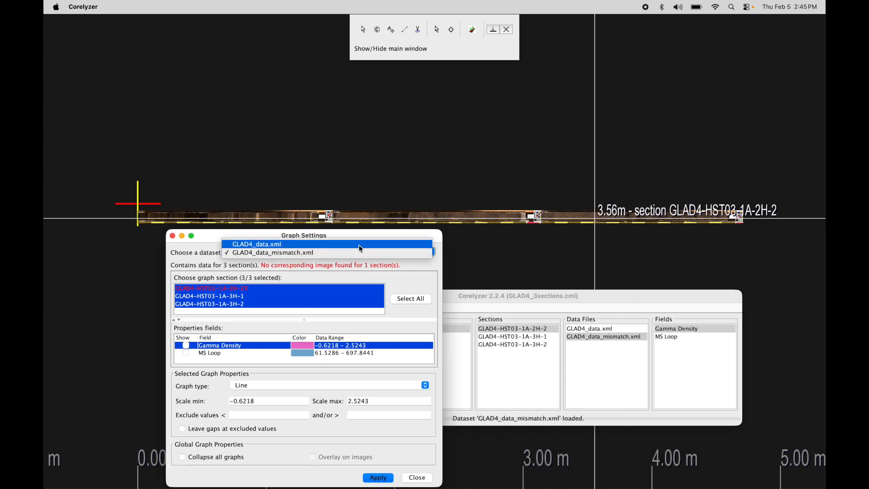
left_click(358, 245)
left_click_drag(363, 233, 320, 229)
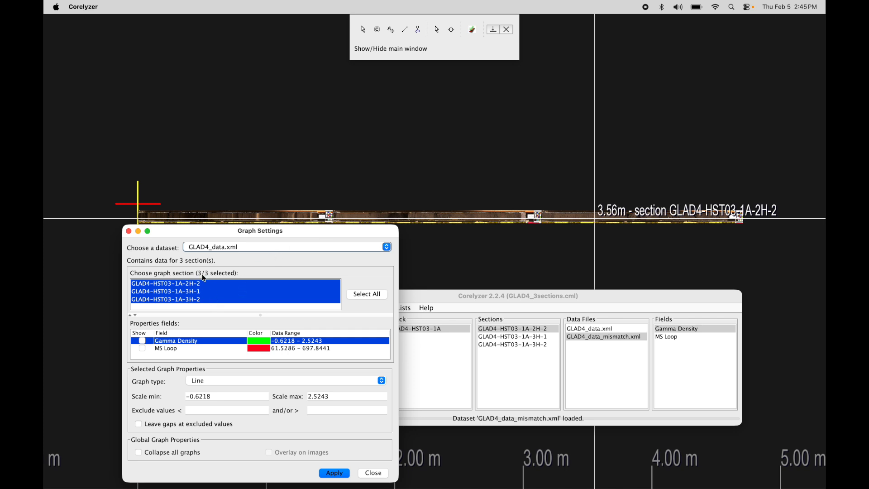
left_click(264, 249)
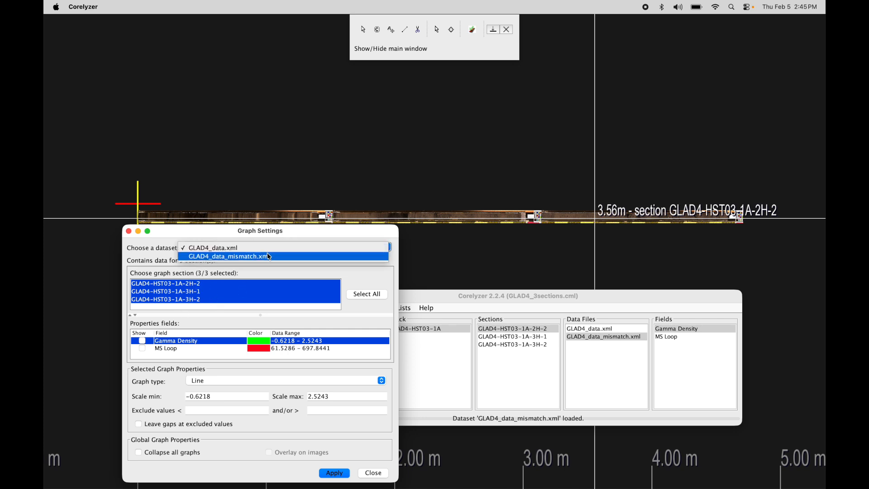
left_click(274, 257)
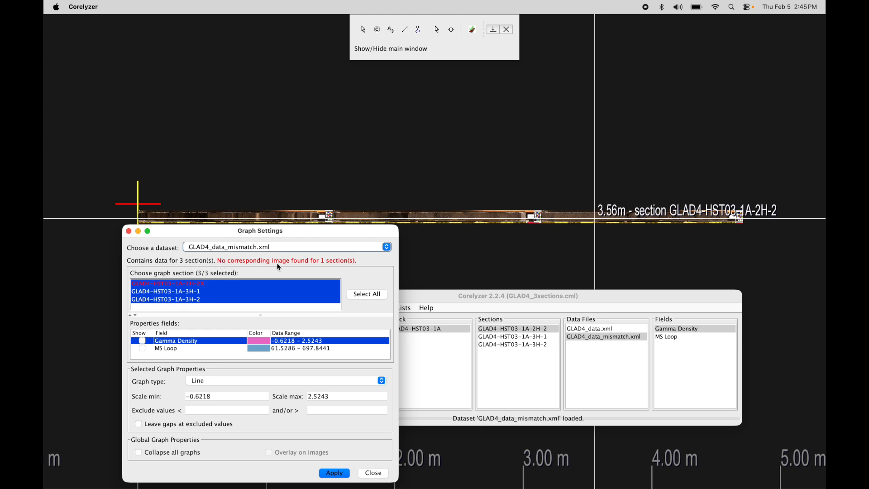
Select the mismatch dataset's sections one at a time to examine the data ranges of GLAD4-HST03-1A-2H-2X, 3H-1 and 3H-2
left_click(254, 291)
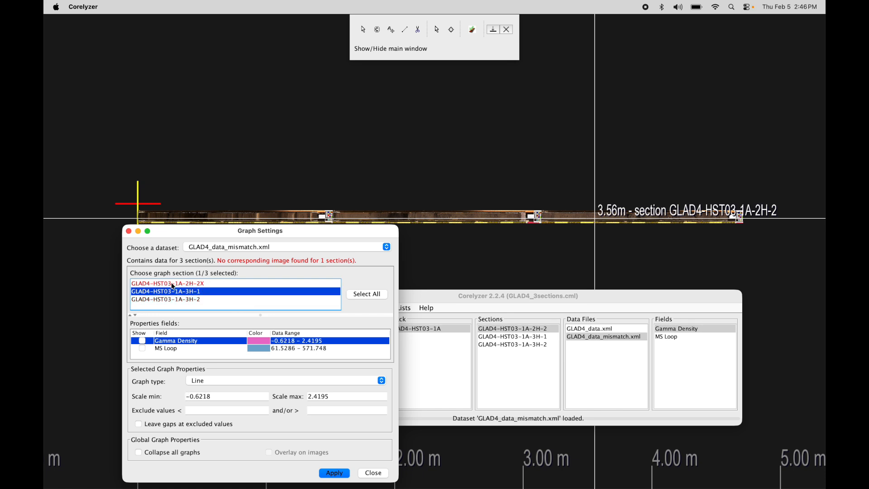
left_click(213, 284)
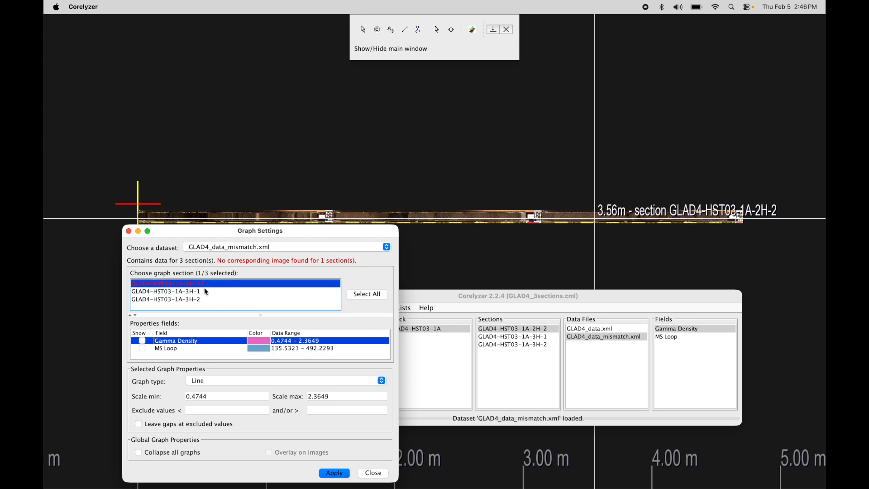
left_click(204, 291)
left_click(204, 297)
left_click(205, 292)
left_click(205, 299)
left_click(204, 291)
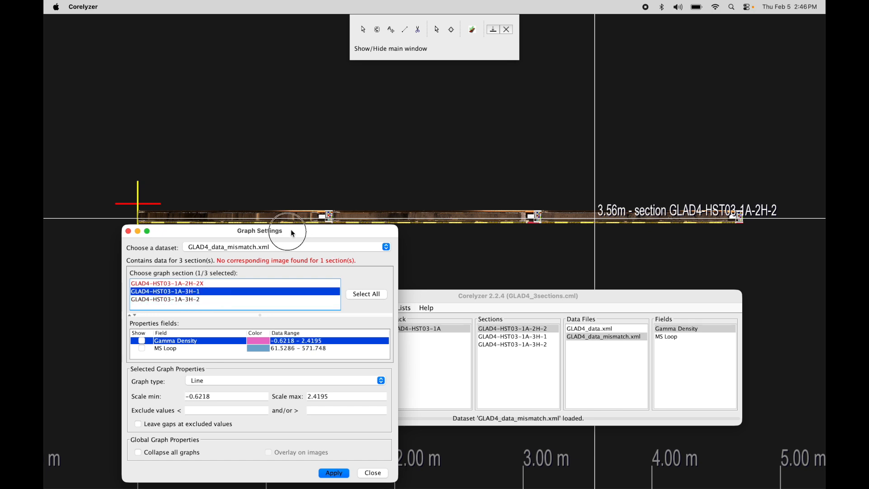
Show Gamma Density and MS Loop graphs for sections GLAD4-HST03-1A-3H-1 and 3H-2, and hide both again
left_click_drag(288, 231, 258, 237)
left_click(181, 305, "shift")
left_click(112, 347)
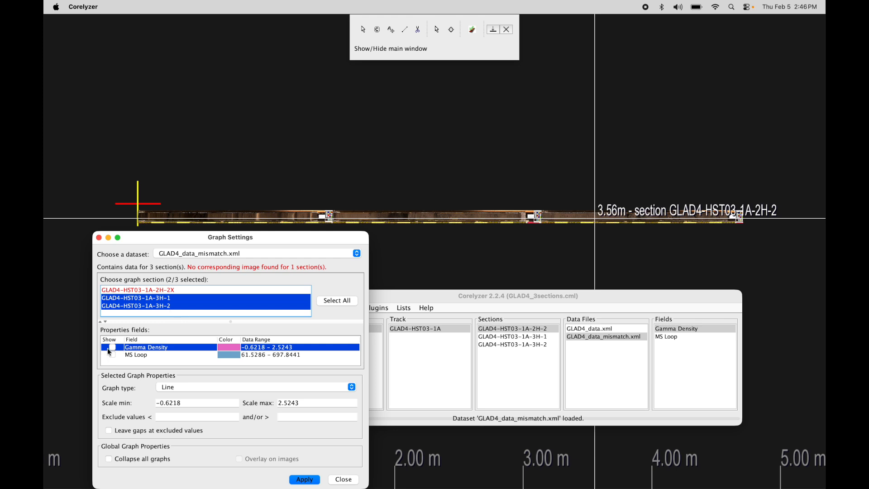
left_click(113, 355)
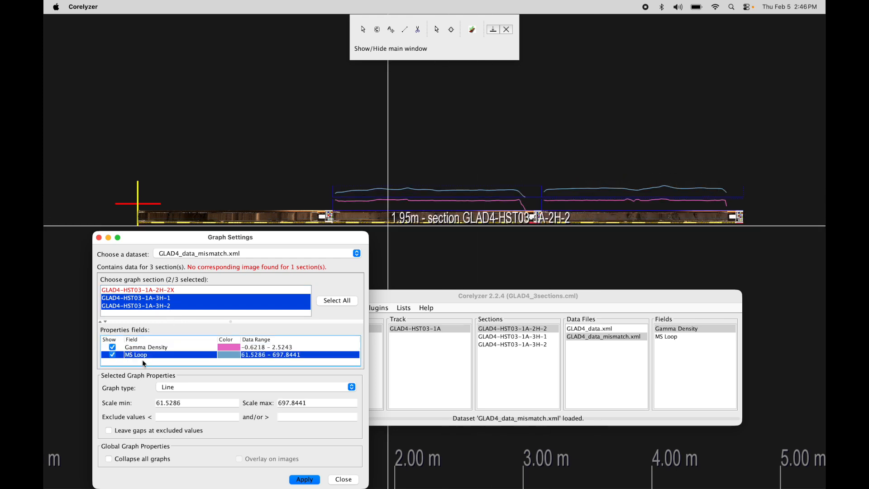
left_click(112, 355)
left_click(113, 347)
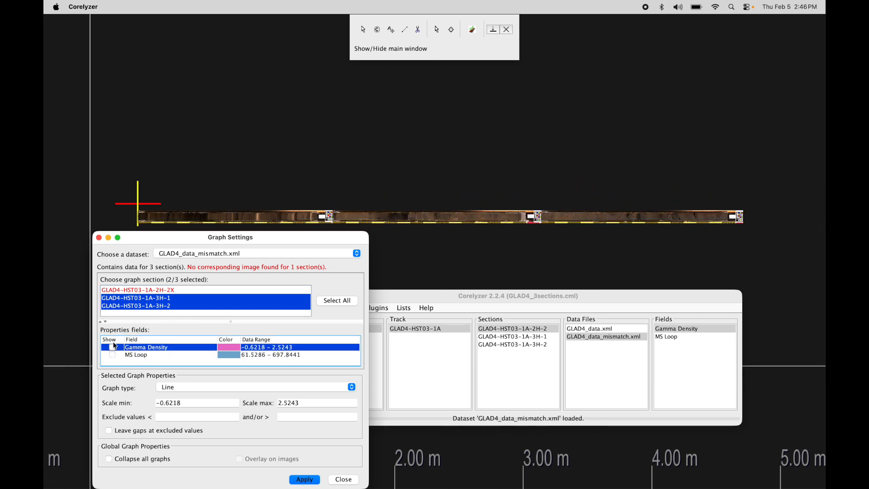
Try to show Gamma Density and MS Loop graphs for section GLAD4-HST03-1A-2H-2X, and turn both fields off again
left_click(168, 290)
left_click(112, 347)
left_click(114, 354)
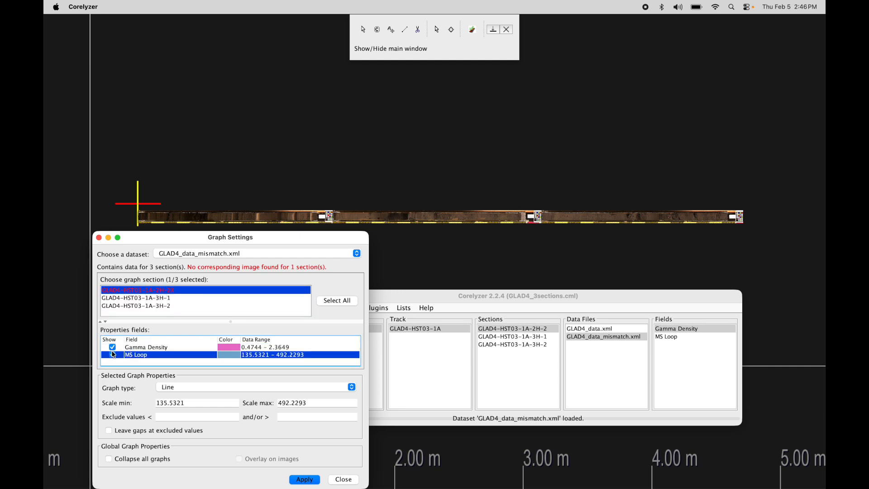
left_click(113, 355)
left_click(113, 347)
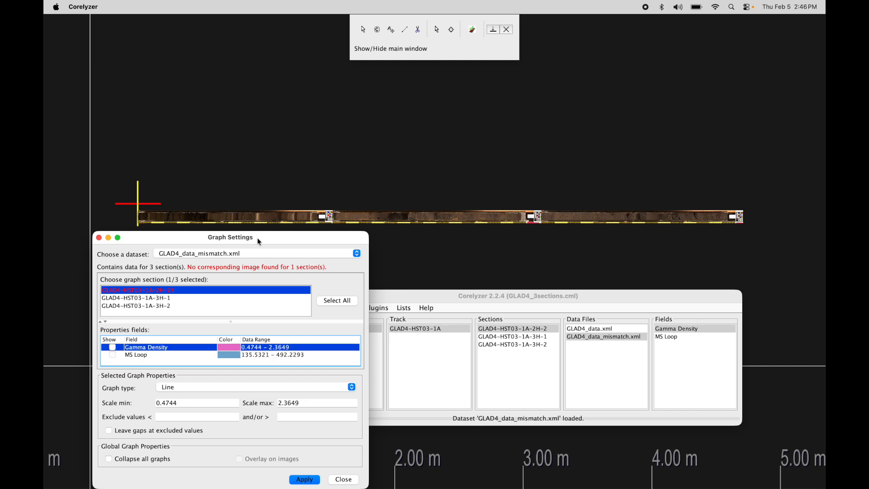
Cycle through the three sections of the mismatch dataset, comparing the Gamma Density and MS Loop data ranges of each
left_click(186, 298)
left_click(182, 306)
left_click(182, 298)
left_click(183, 290)
left_click(179, 298)
left_click(176, 306)
left_click(181, 299)
left_click(178, 291)
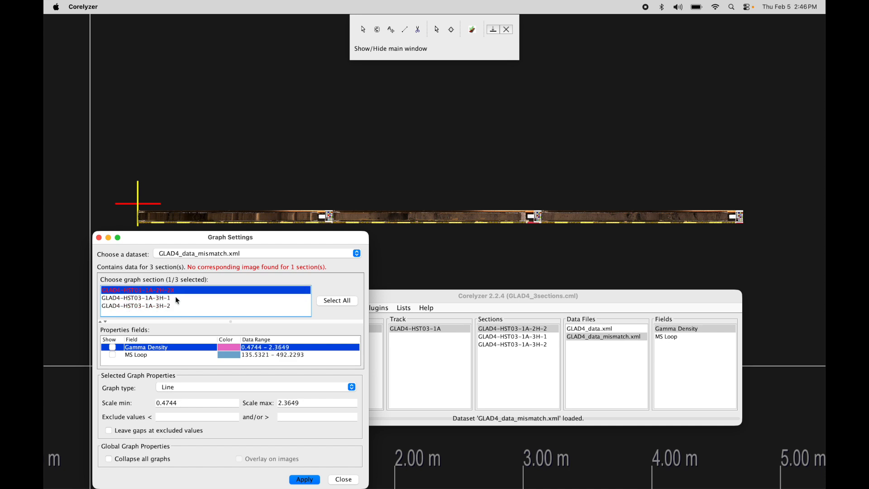
left_click(175, 298)
left_click(173, 304)
left_click(174, 297)
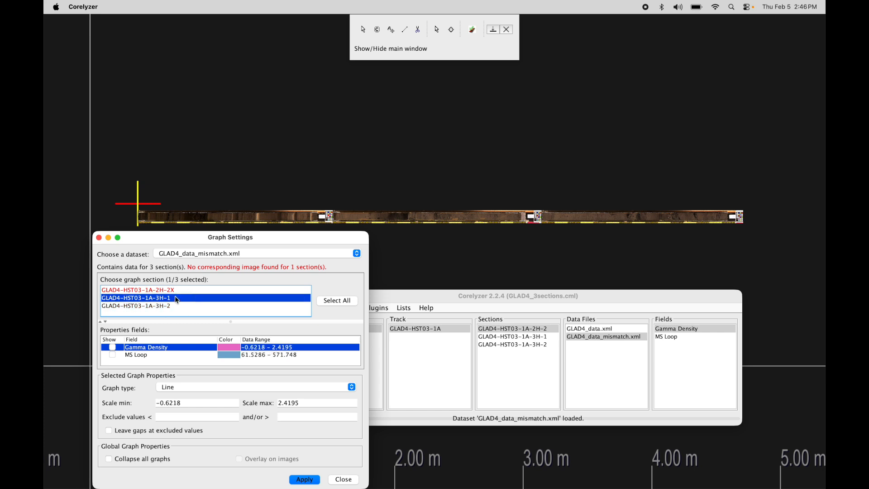
Close the graph settings and delete the GLAD4_data_mismatch.xml dataset from the session
left_click(342, 479)
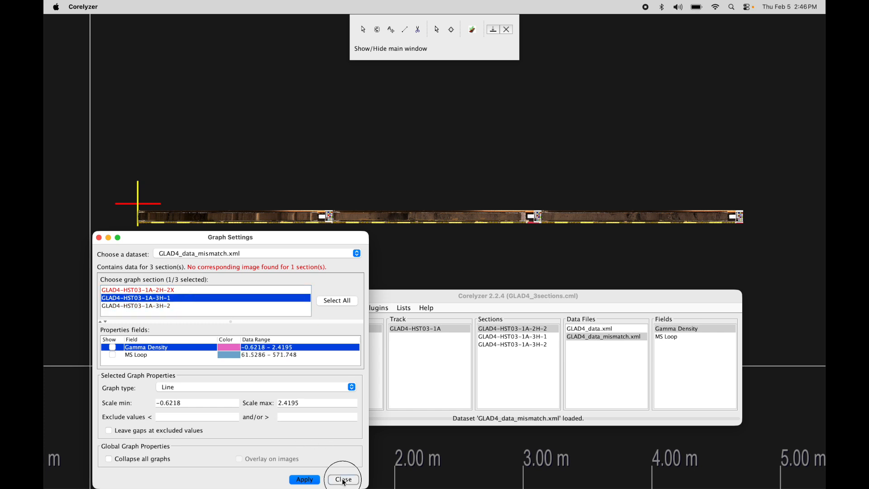
right_click(595, 338)
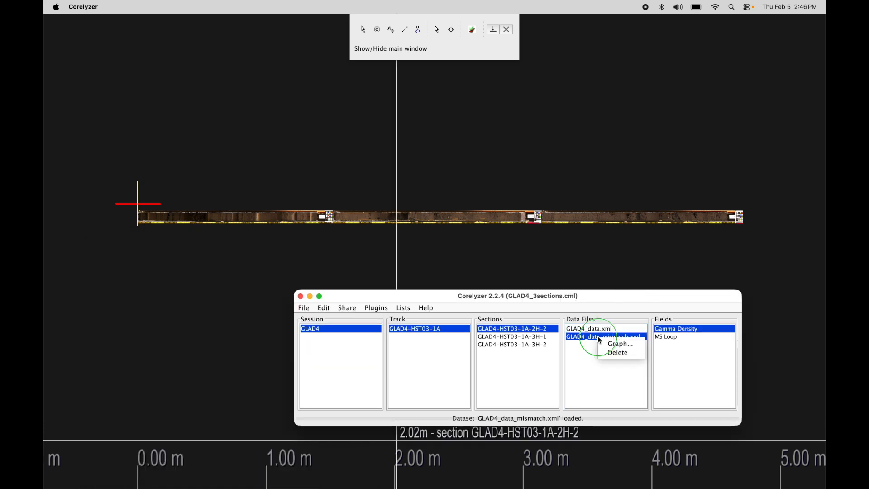
left_click(617, 353)
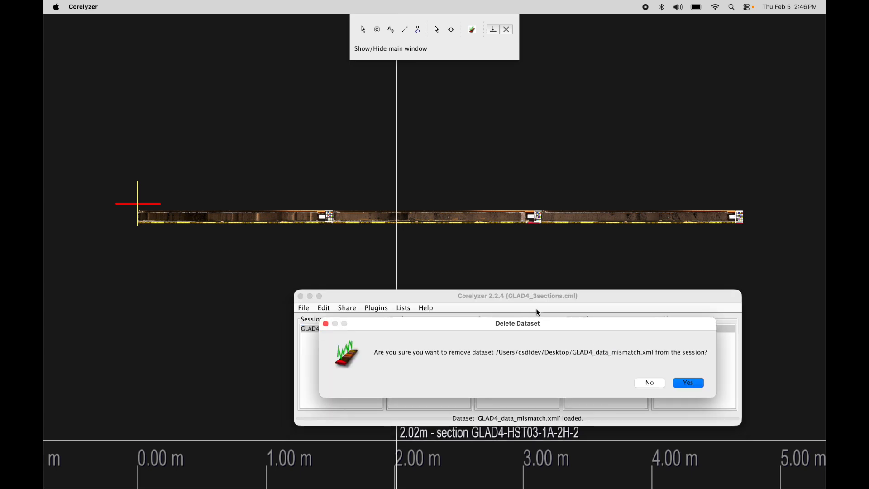
left_click(688, 383)
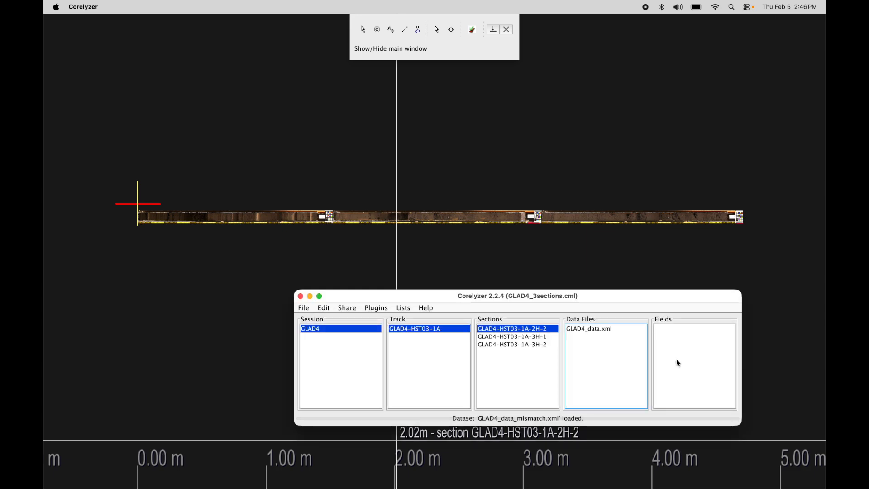
Switch to Excel and undo the section ID edits to restore GLAD4-HST03-1A-2H-2 in the SectionID column
key("super+Tab")
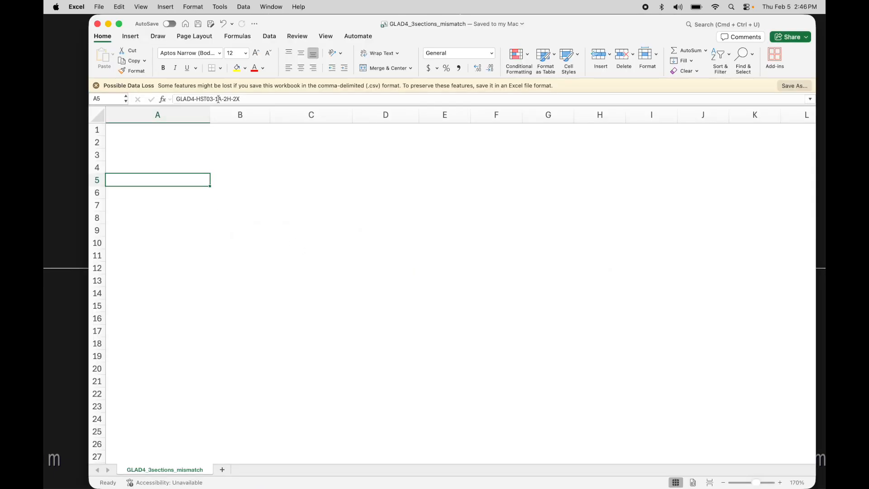
left_click(185, 154)
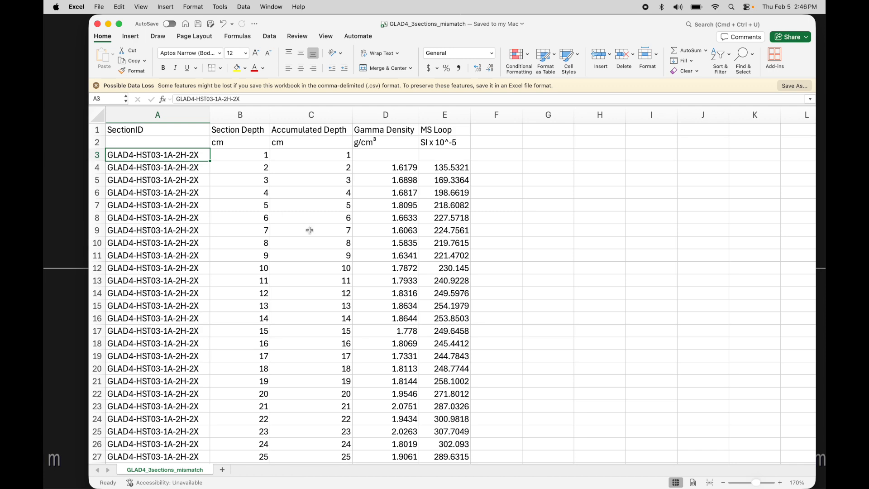
key("super+z")
key("super+z")
key("super+z")
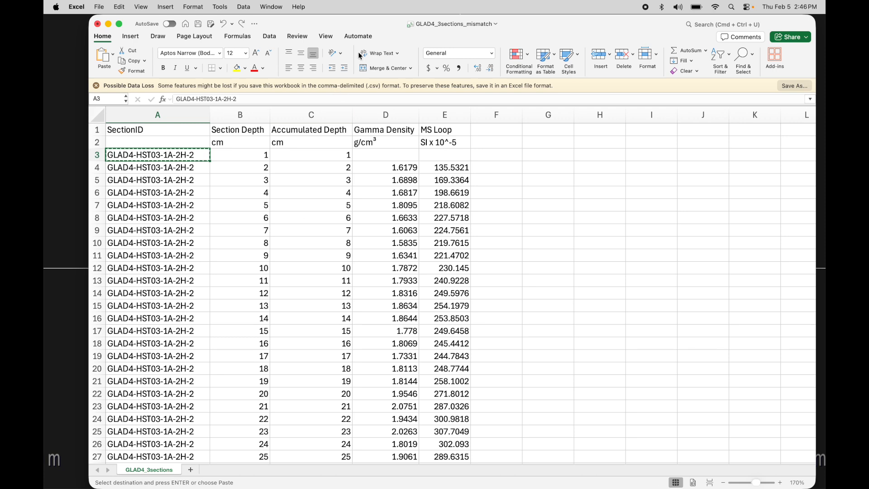
Save the restored sheet as GLAD4_3sections_mismatch.csv in the GLAD4 folder in CSV UTF-8 format, replacing the existing file
key("super+s")
left_click(99, 6)
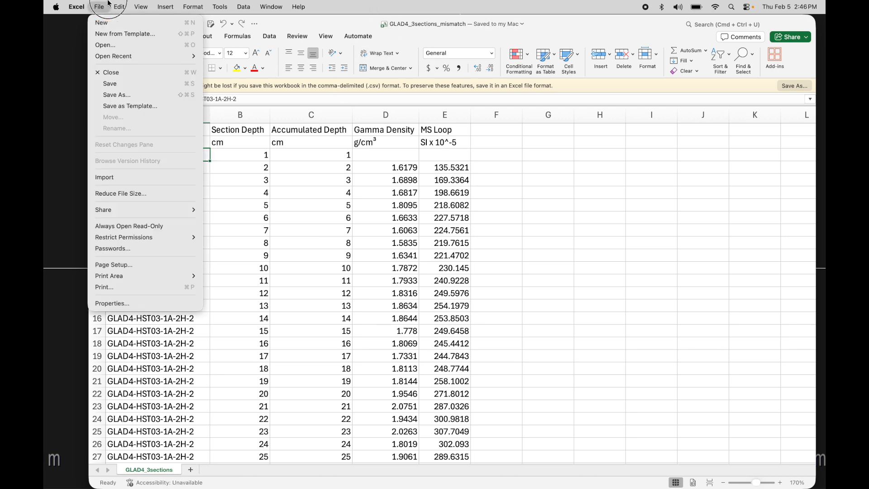
left_click(129, 99)
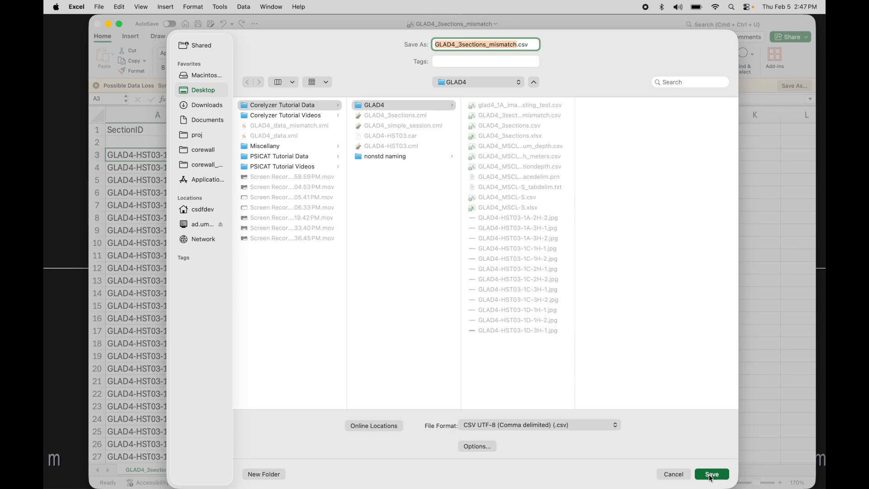
left_click(711, 474)
left_click(485, 302)
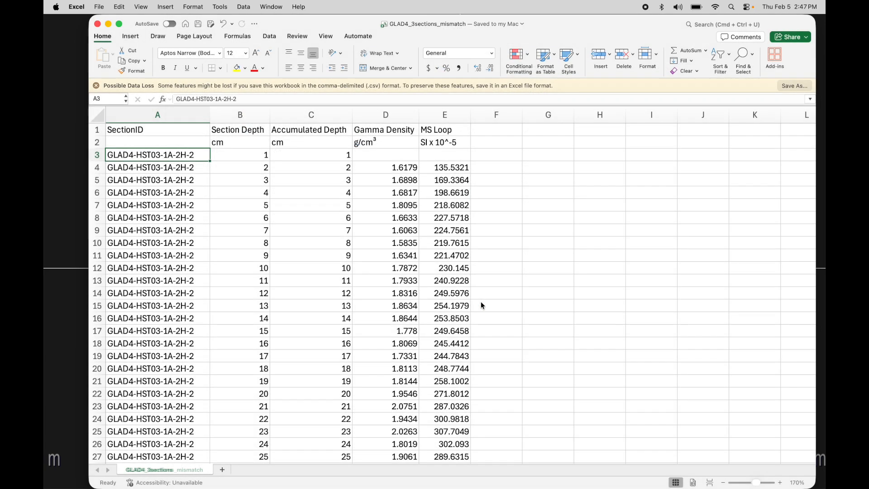
Switch to Corelyzer and open GLAD4_3sections_mismatch.csv for conversion from tabular data to XML
key("super+Tab")
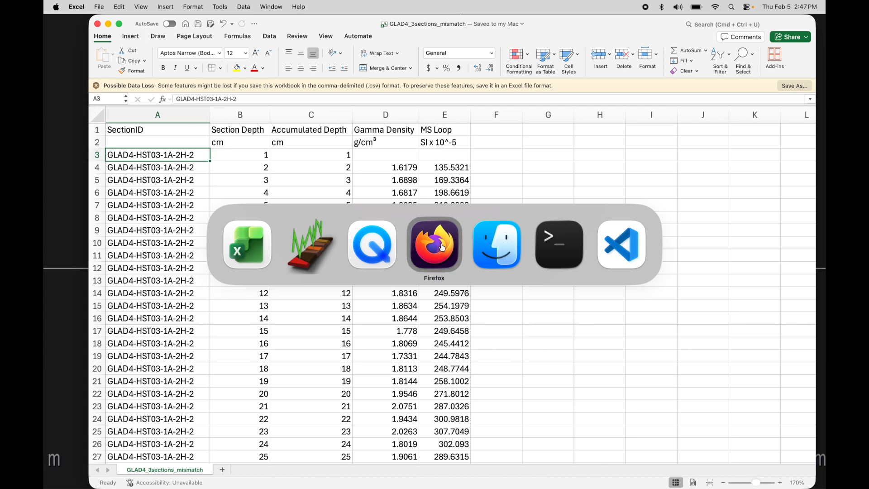
left_click(318, 259)
left_click(300, 308)
mouse_move(340, 342)
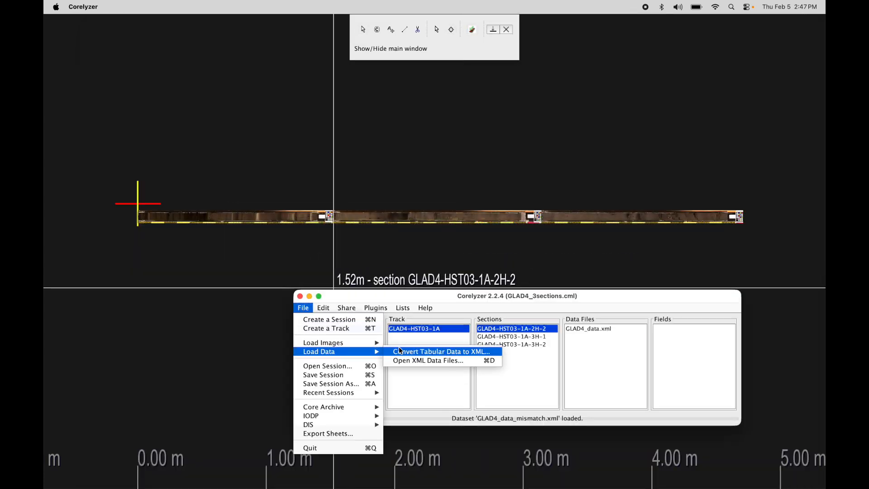
left_click(398, 347)
double_click(510, 99)
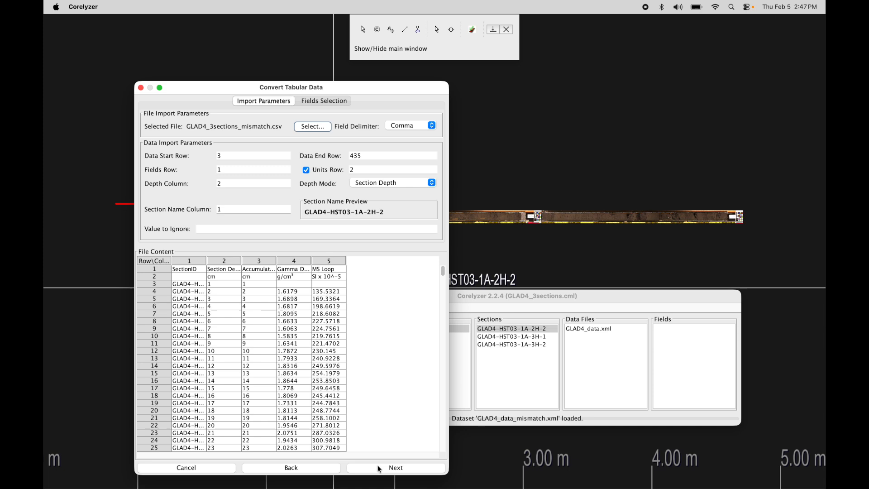
Convert the Gamma Density and MS Loop fields, saving the result on the Desktop as GLAD4_data_mismatch.xml over the existing file
left_click(379, 469)
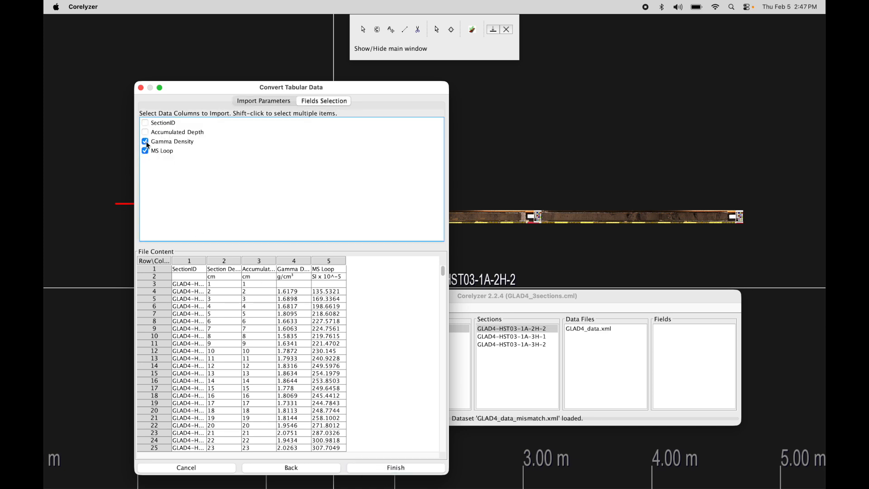
left_click(380, 467)
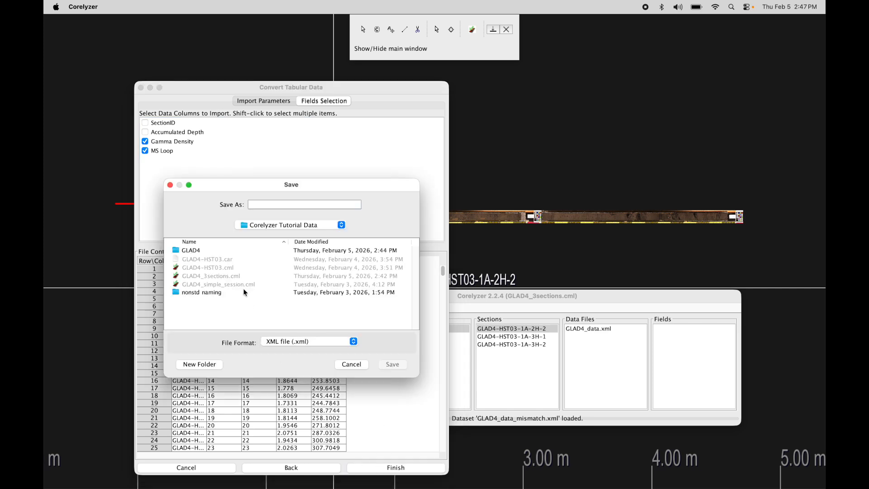
left_click(292, 224)
left_click(282, 233)
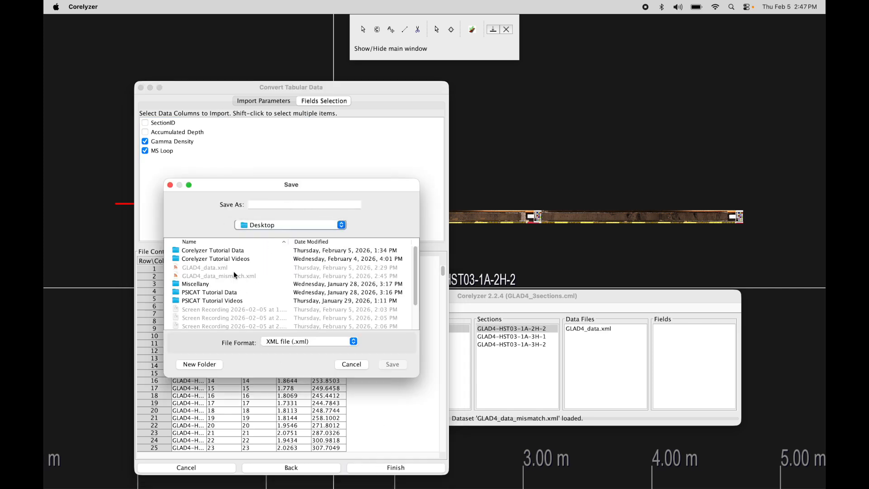
left_click(219, 274)
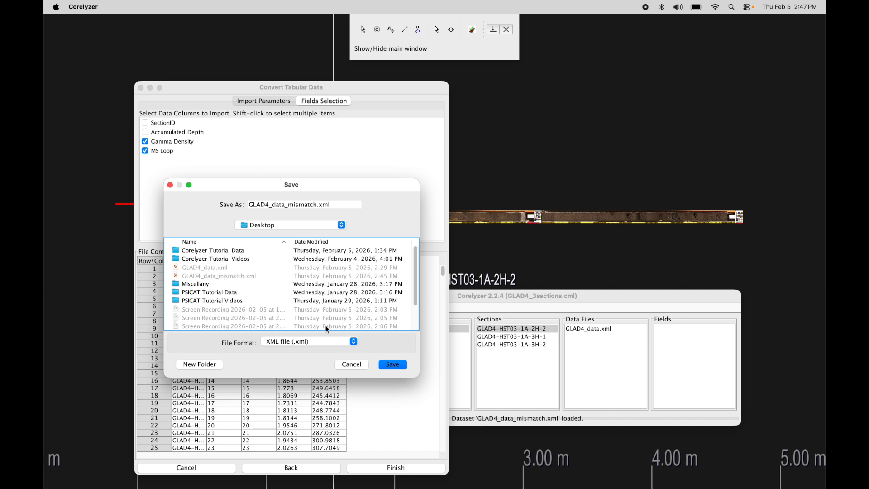
left_click(406, 370)
Open the graph settings for the reimported GLAD4_data_mismatch.xml dataset and check its three sections one at a time
left_click_drag(663, 295, 649, 300)
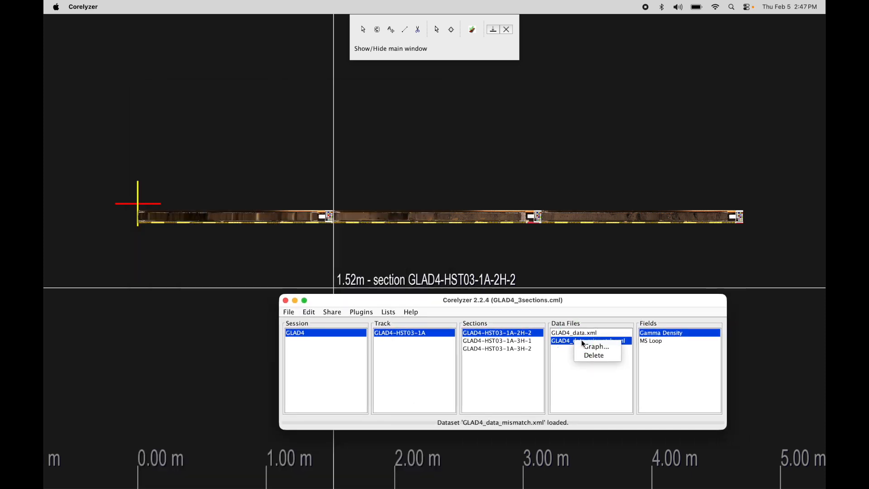
left_click(586, 347)
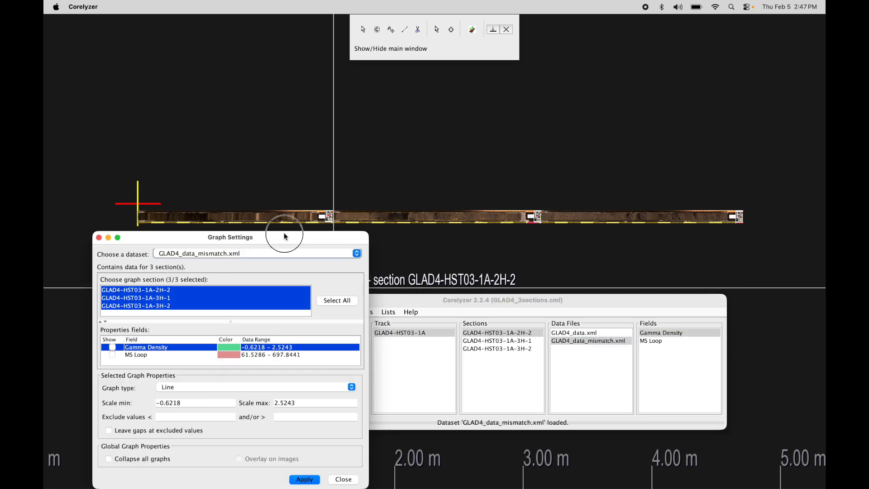
left_click_drag(284, 232, 270, 233)
left_click(205, 290)
left_click(171, 297)
left_click(164, 305)
left_click(168, 297)
left_click(169, 290)
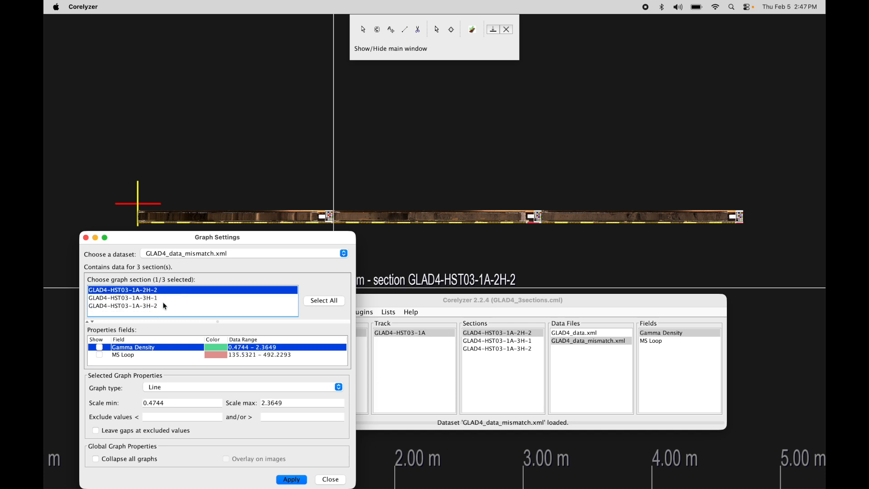
Show Gamma Density and MS Loop graphs for all three sections of the reimported dataset, and hide both again
left_click(326, 301)
left_click(100, 347)
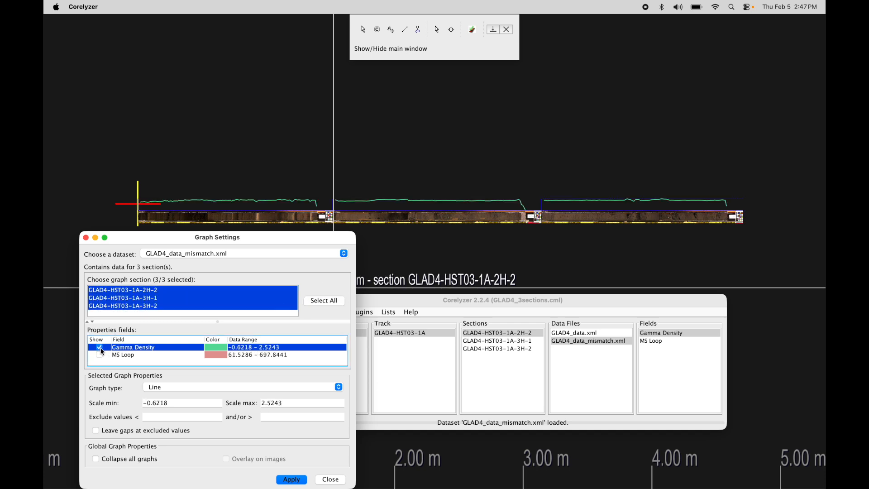
left_click(100, 355)
left_click(100, 356)
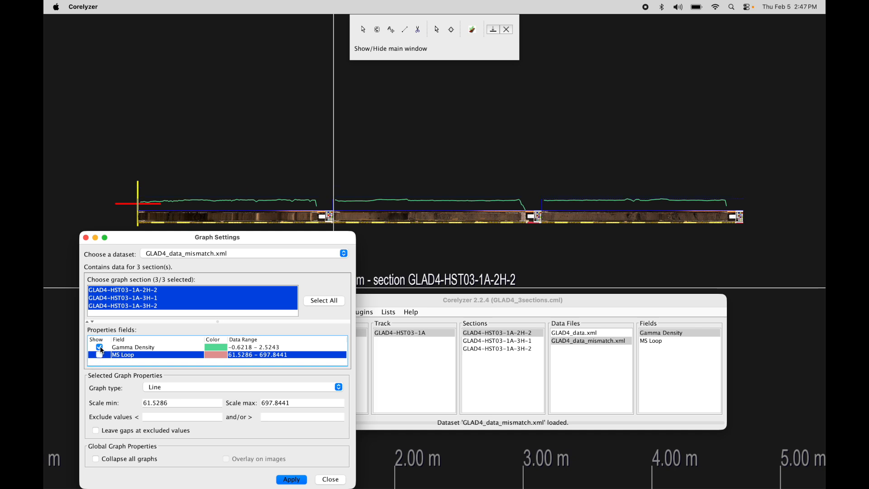
left_click(100, 348)
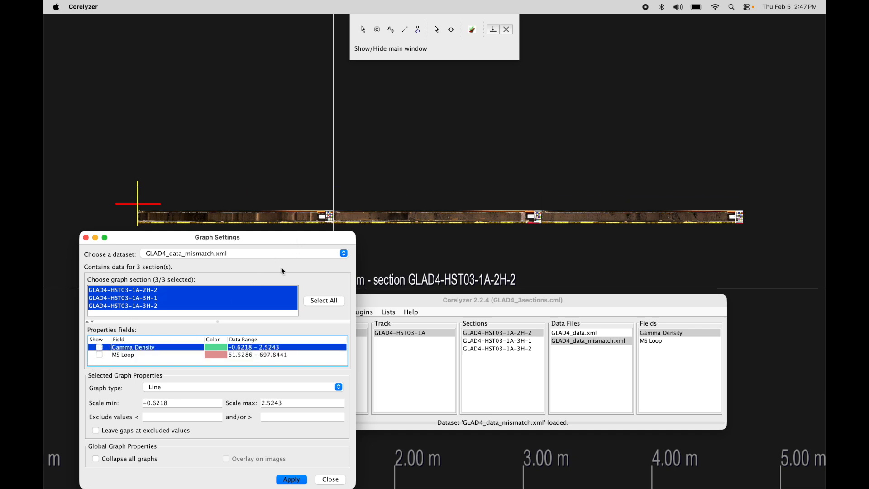
left_click_drag(297, 239, 299, 238)
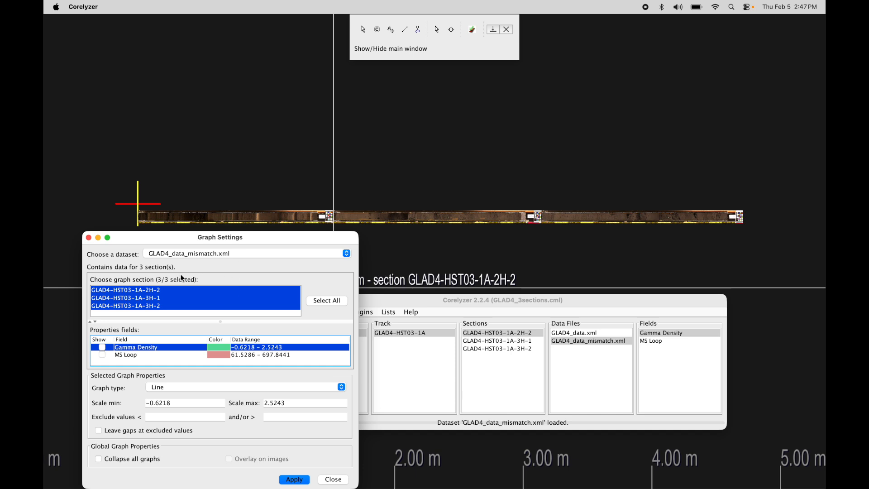
left_click_drag(282, 236, 265, 236)
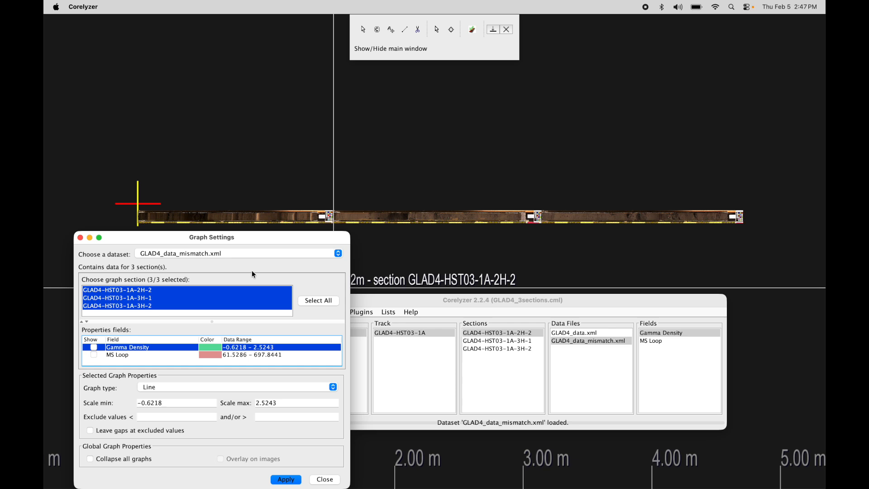
left_click_drag(263, 240, 253, 237)
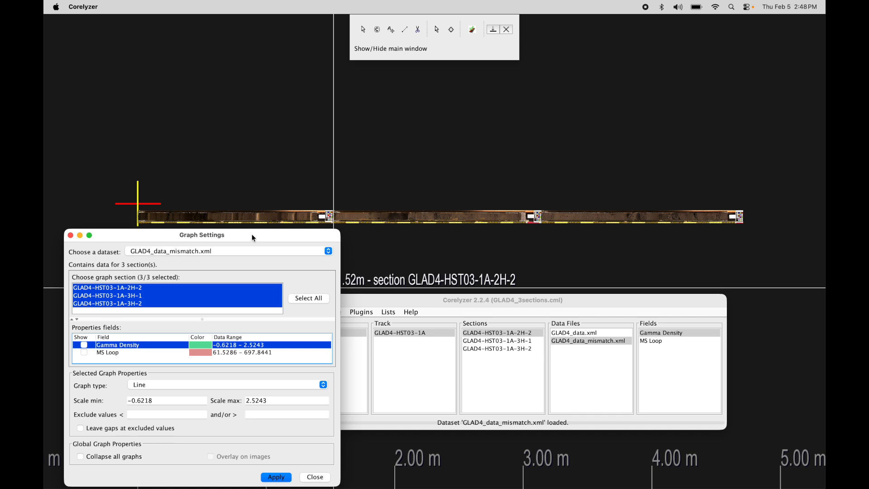
left_click(241, 250)
left_click(241, 251)
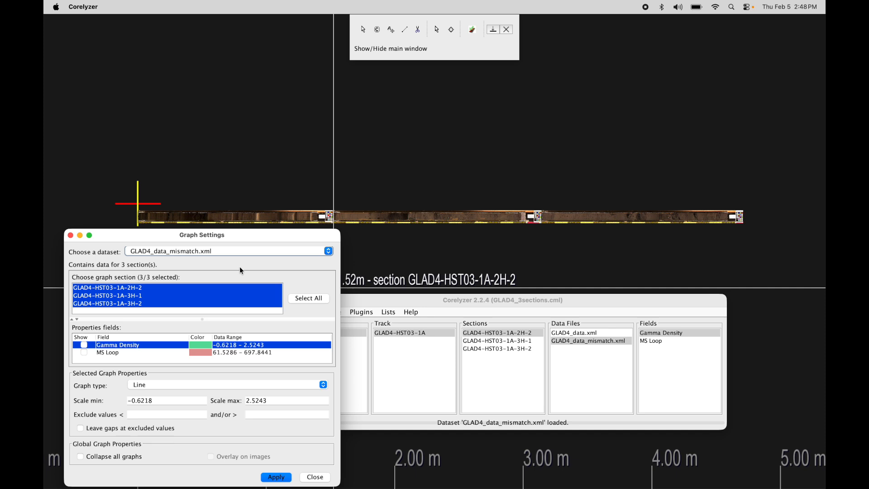
left_click(596, 313)
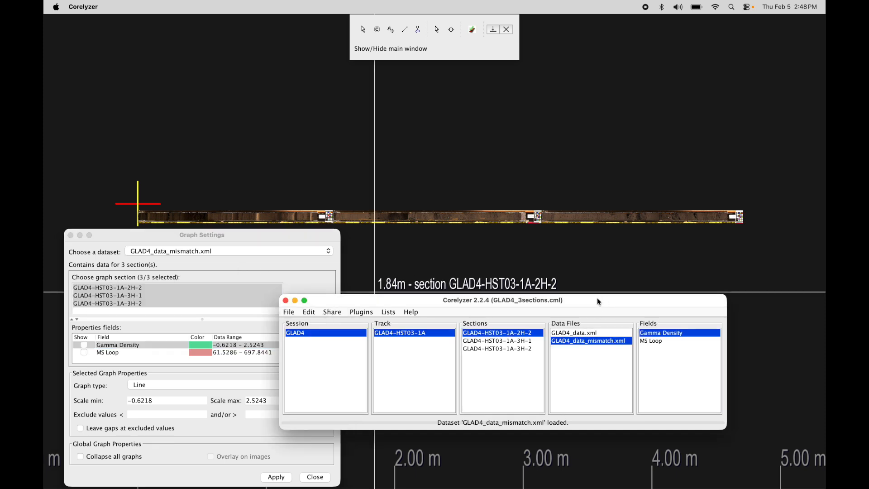
left_click_drag(611, 301, 625, 303)
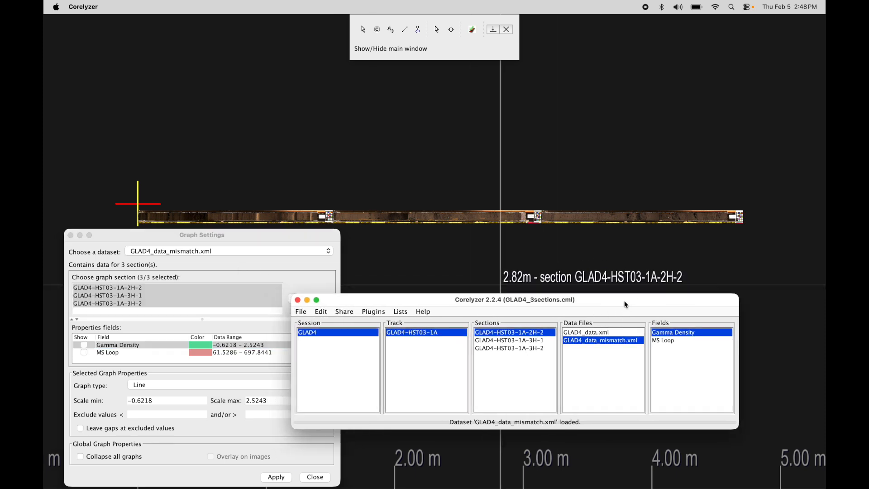
left_click(297, 237)
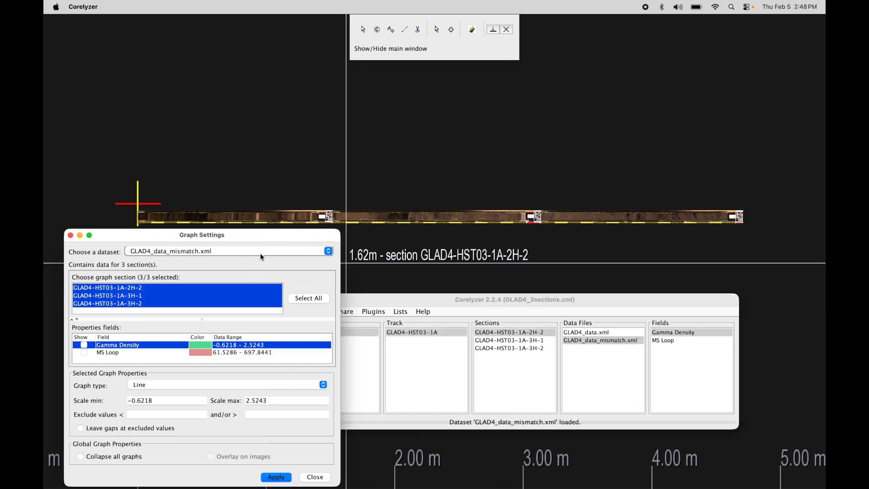
left_click_drag(274, 234, 271, 233)
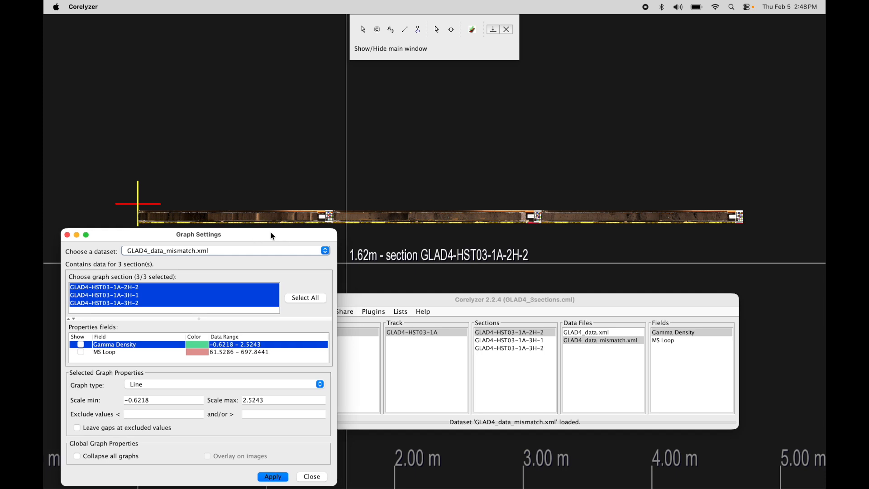
Close the graph settings and move the main window closer to the core images
left_click(311, 476)
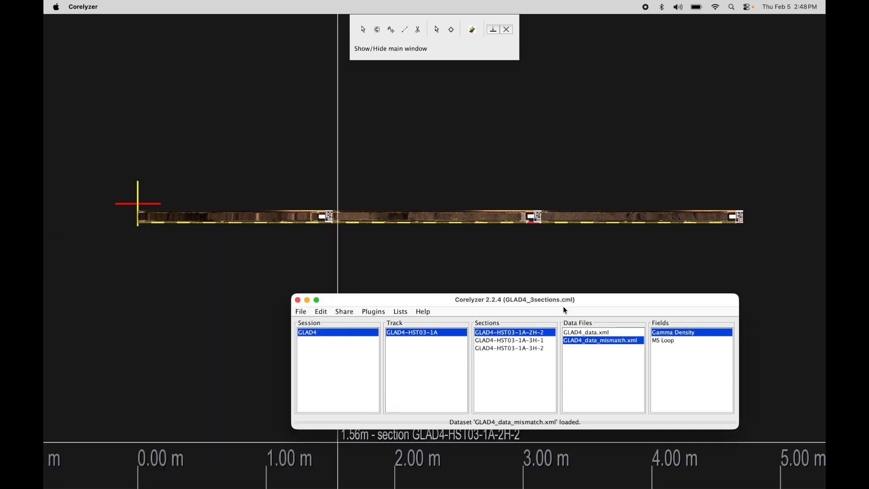
left_click_drag(616, 293, 637, 267)
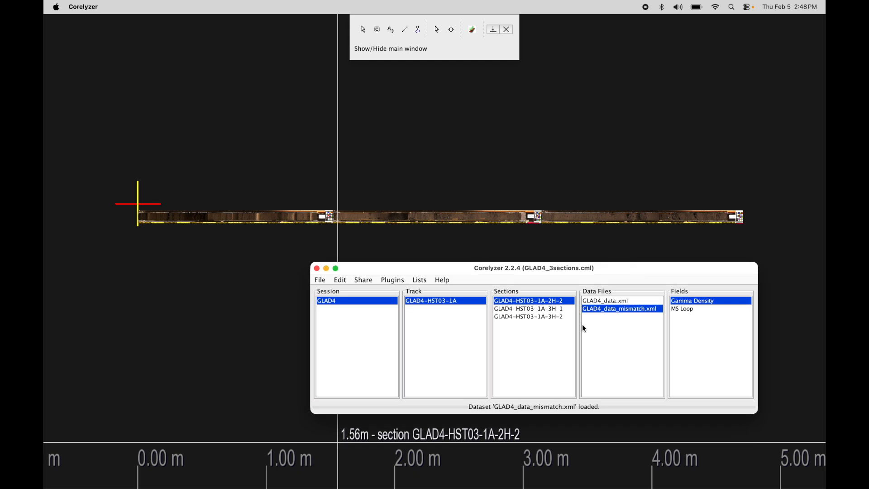
Delete section GLAD4-HST03-1A-3H-2 from the track and confirm its removal
left_click(548, 318)
right_click(548, 318)
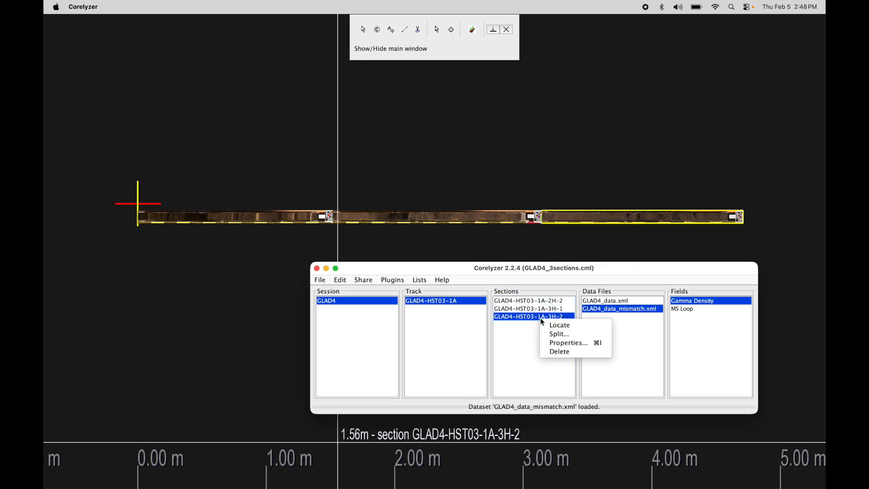
left_click(569, 353)
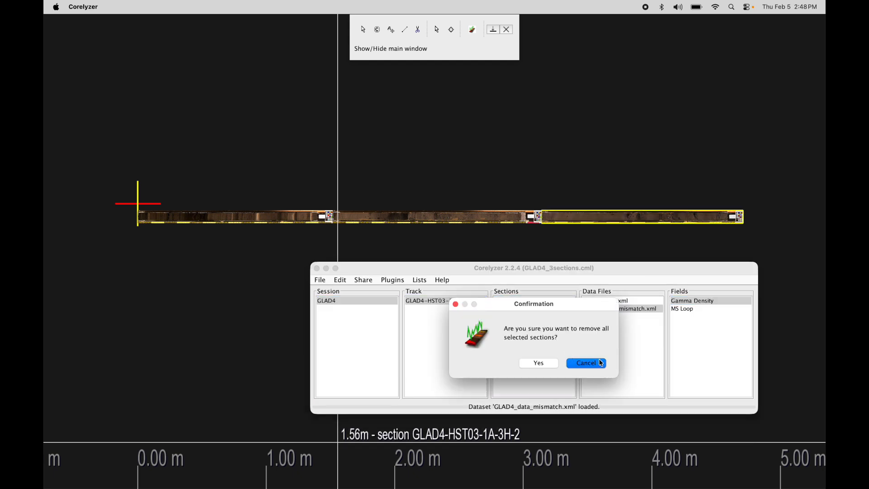
left_click(539, 364)
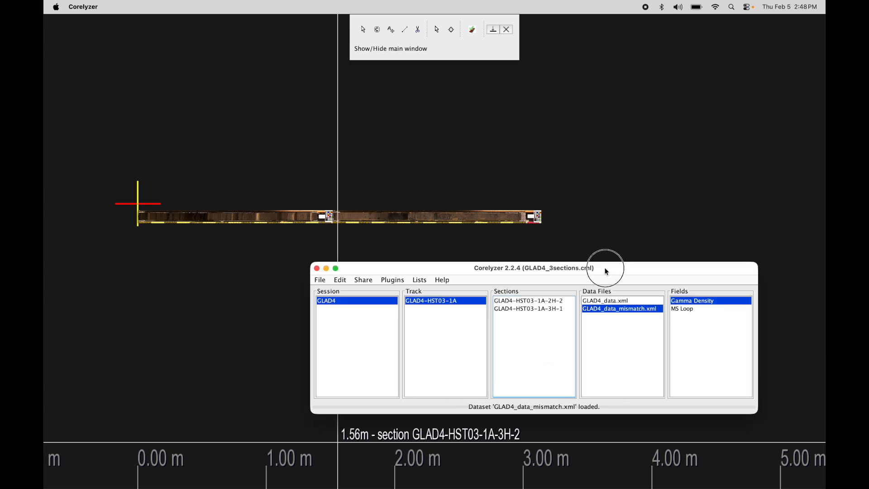
Open the graph settings for GLAD4_data.xml and compare the entries for sections GLAD4-HST03-1A-3H-1 and GLAD4-HST03-1A-3H-2
left_click_drag(606, 271, 609, 289)
left_click(609, 304)
right_click(615, 303)
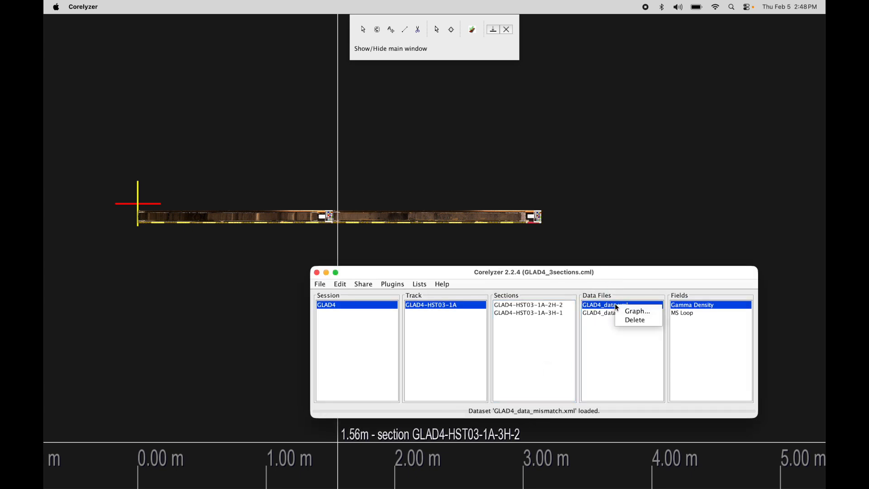
left_click(624, 311)
left_click_drag(255, 242, 256, 244)
left_click(135, 300)
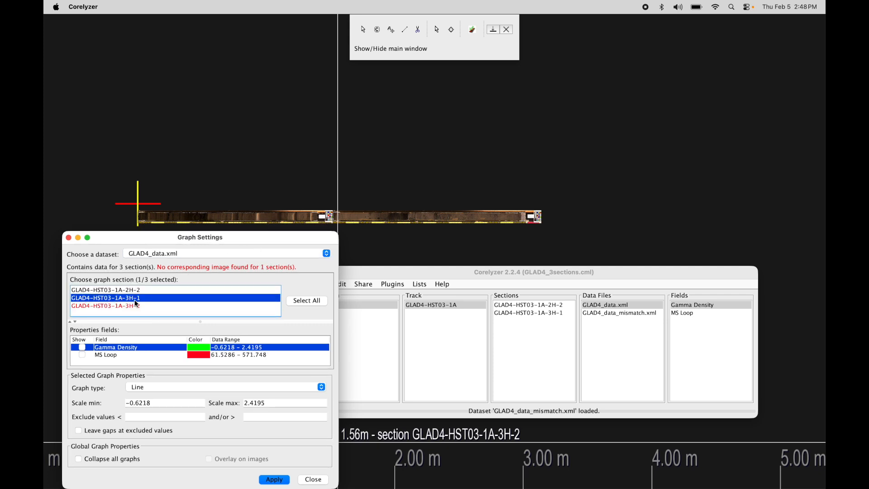
left_click(147, 306)
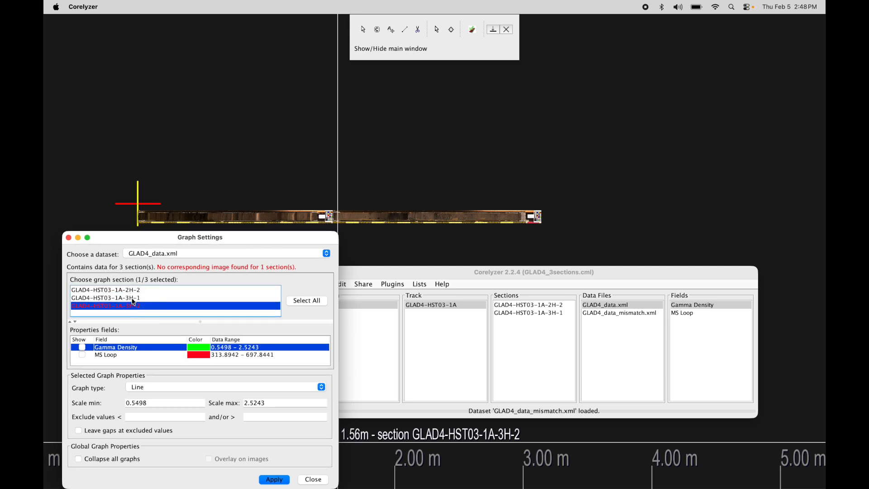
left_click(133, 299)
left_click(138, 305)
Place the graph settings and the main window side by side without overlap, so both section lists can be compared
left_click_drag(271, 238, 259, 239)
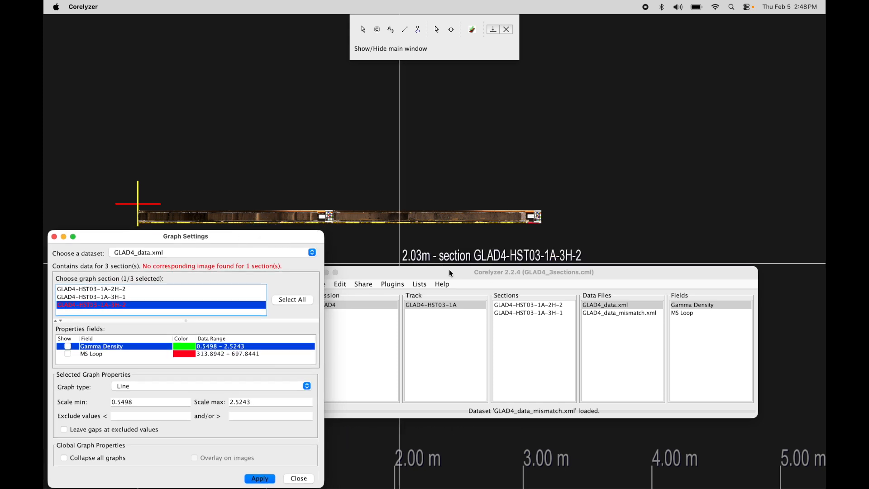
left_click_drag(449, 271, 494, 268)
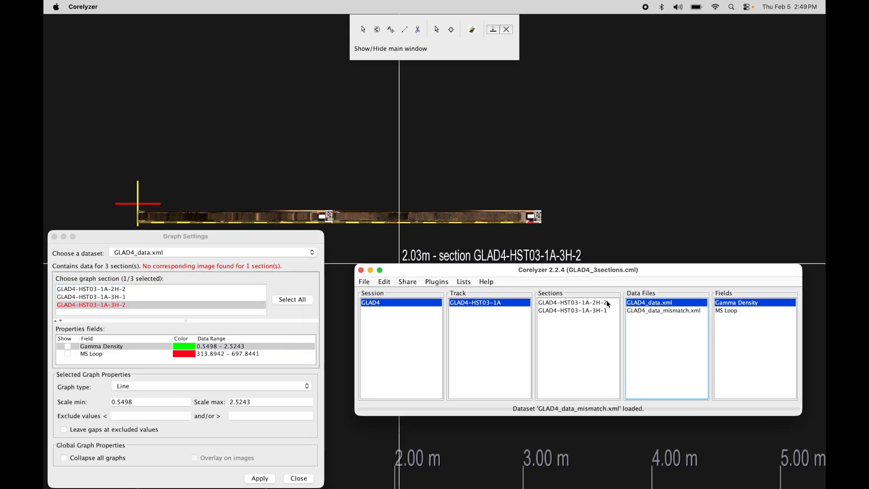
left_click_drag(221, 240, 234, 240)
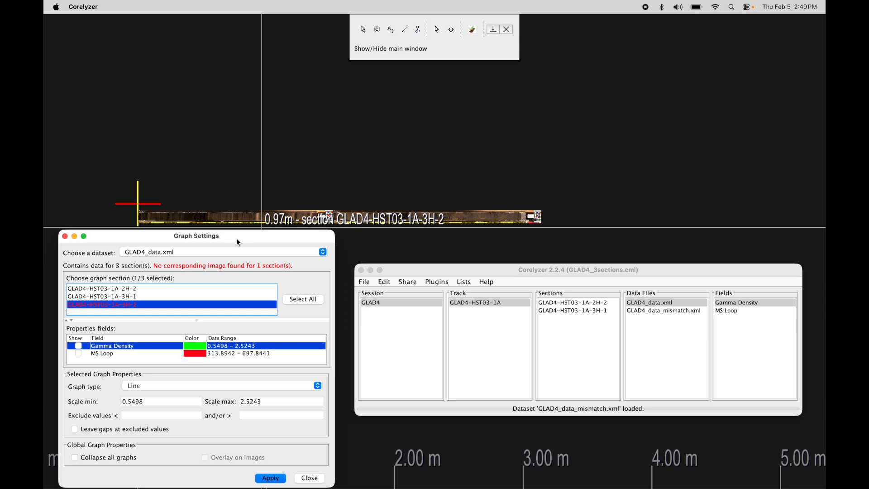
left_click(244, 232)
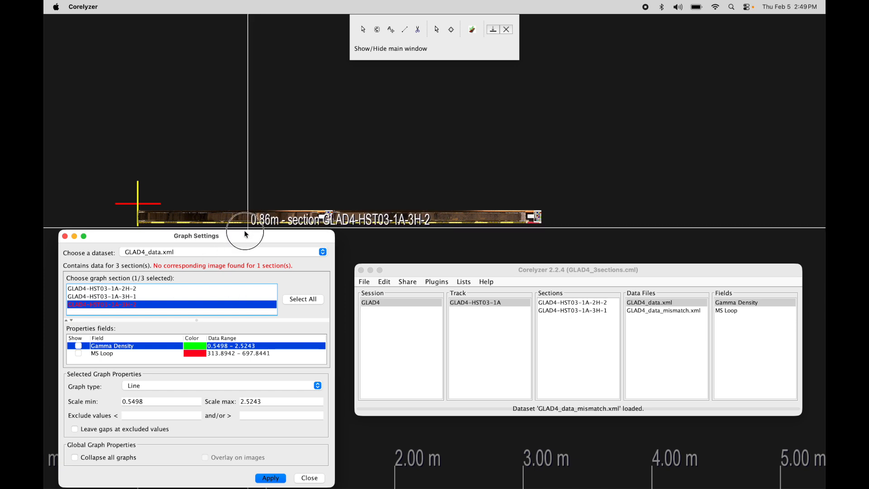
left_click_drag(245, 231, 266, 239)
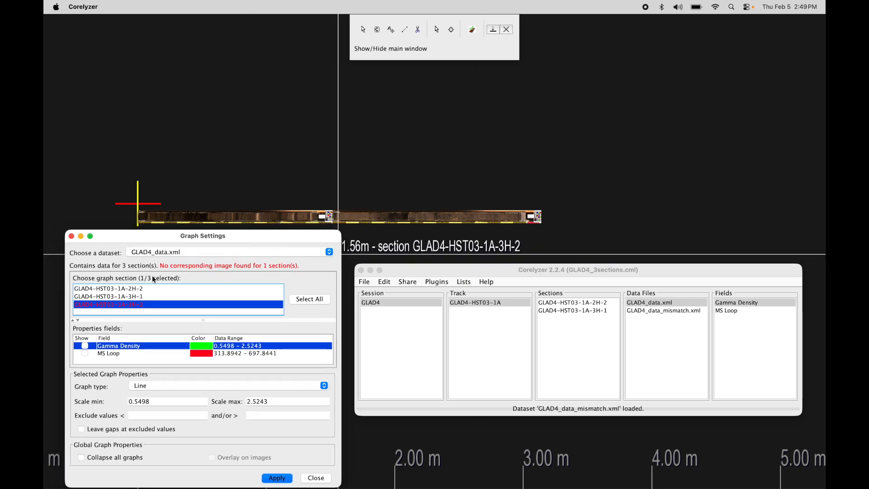
left_click_drag(238, 236, 234, 235)
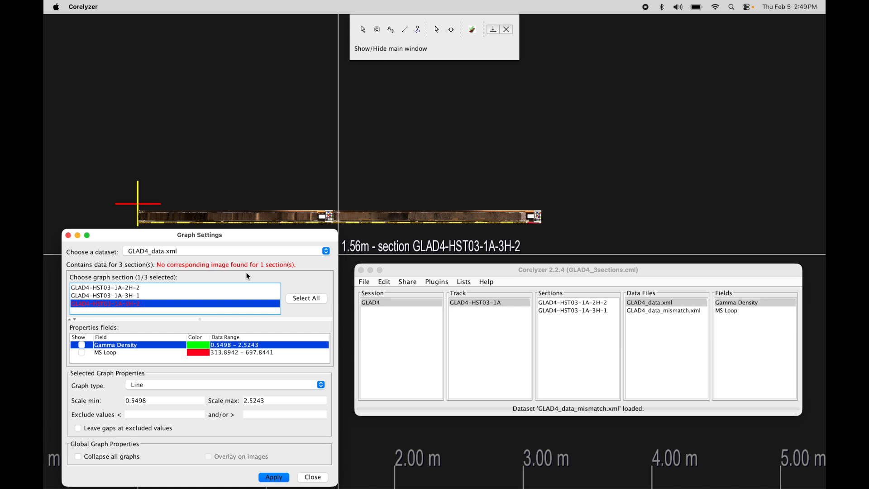
left_click_drag(259, 239, 265, 239)
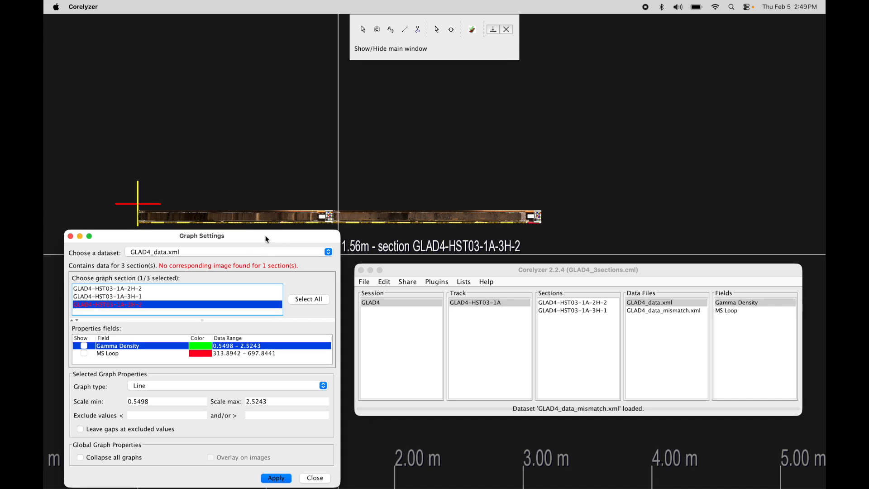